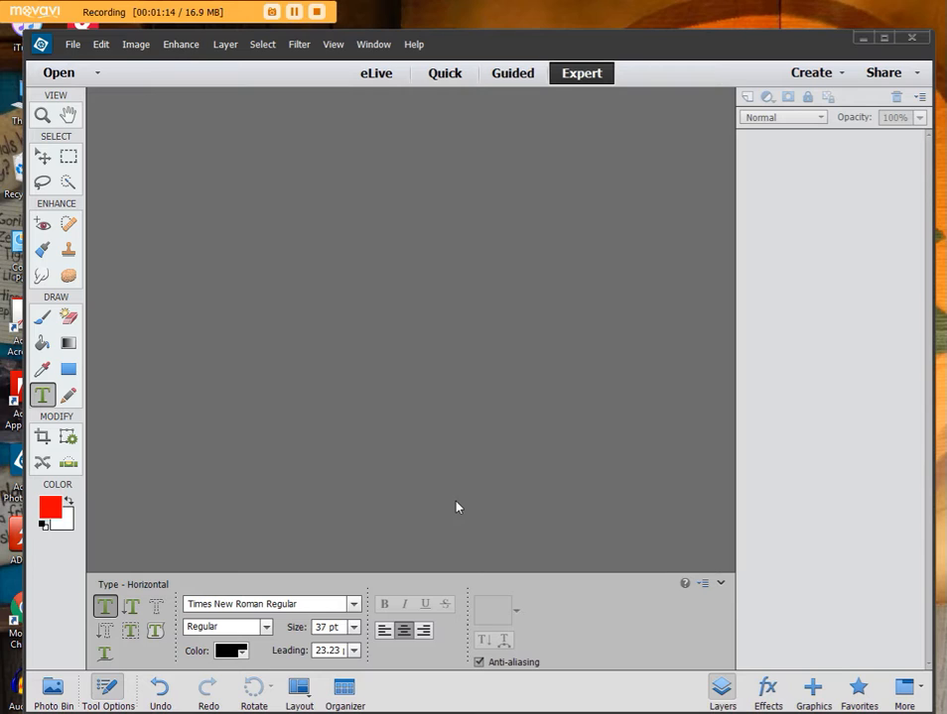
# Create a new blank 600 by 600 pixel document with a resolution of 72 pixels/inch and transparent background
pyautogui.click(78, 46)
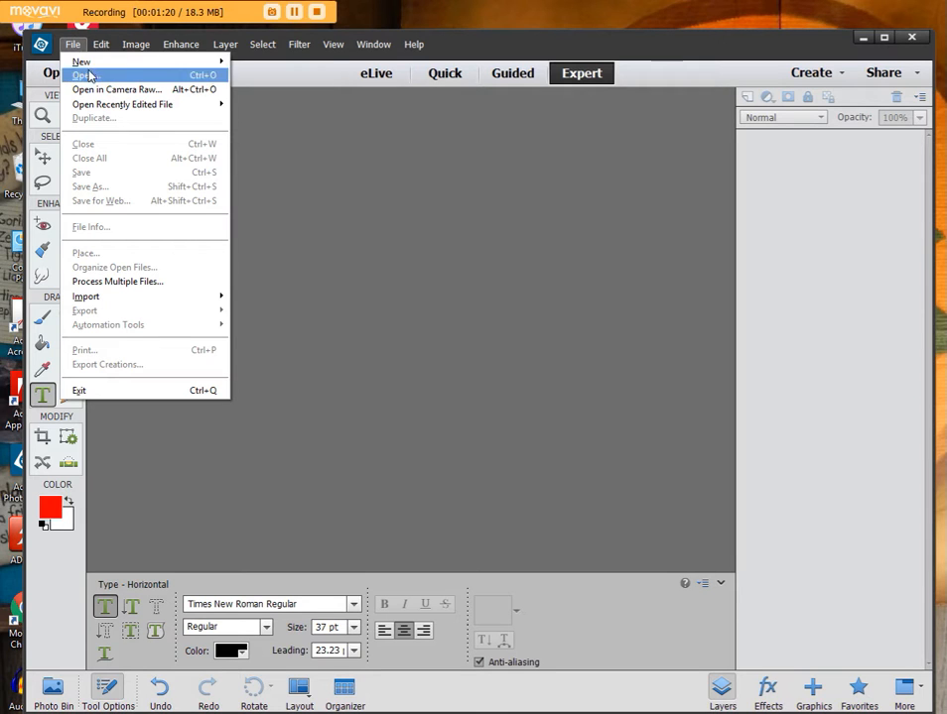
pyautogui.moveTo(88, 64)
pyautogui.click(254, 61)
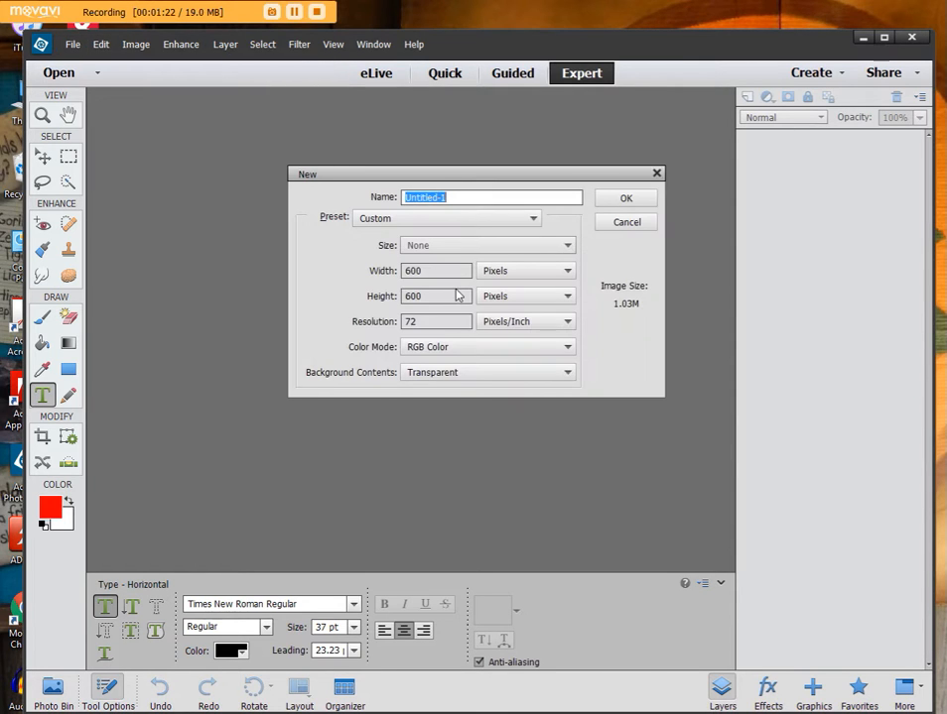
pyautogui.click(624, 199)
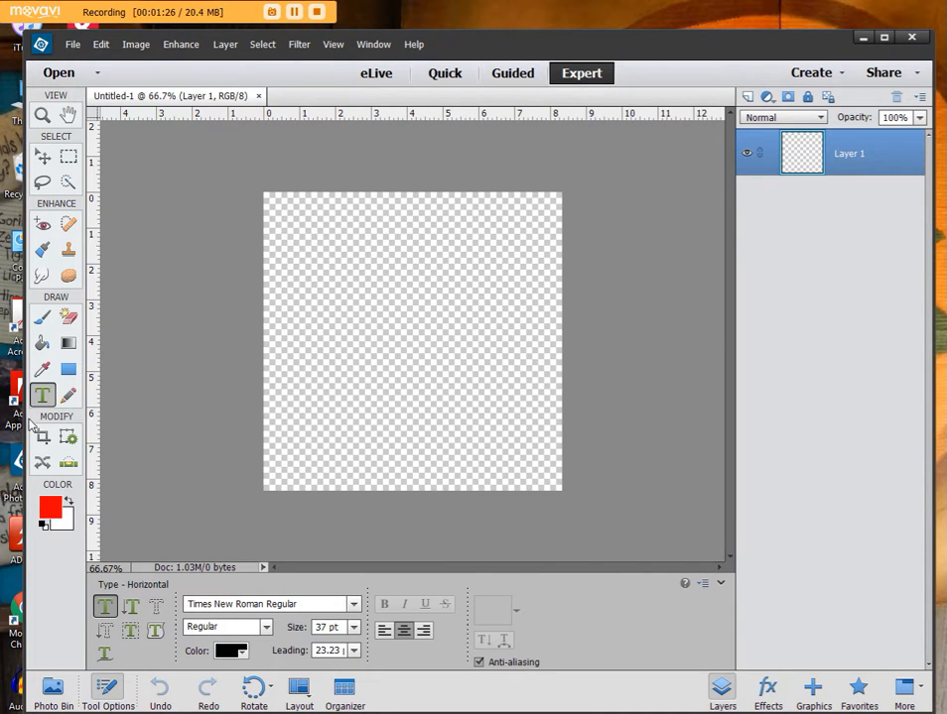
# Draw a large text box on the canvas and enter TEXT in the Archeologicaps Regular font
pyautogui.moveTo(303, 248); pyautogui.dragTo(530, 451)
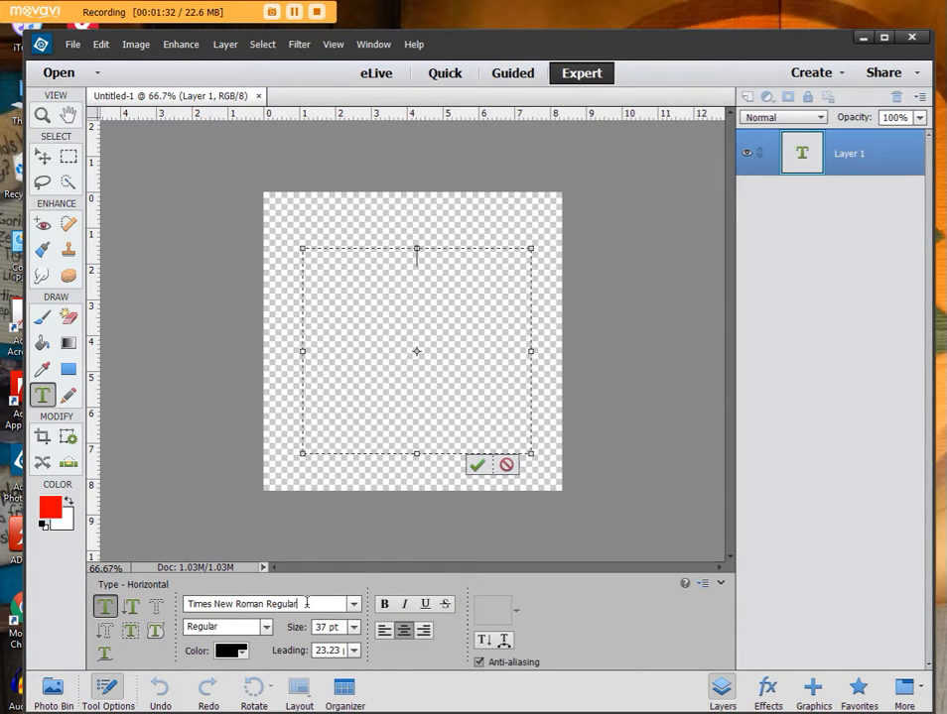
pyautogui.moveTo(297, 603); pyautogui.dragTo(73, 600)
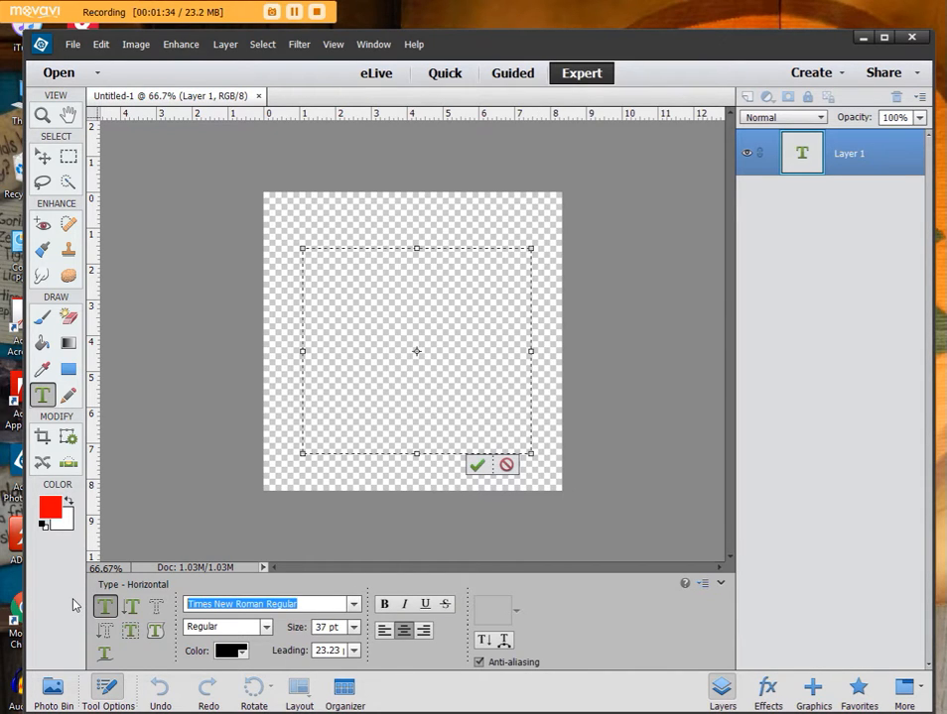
pyautogui.write('s')
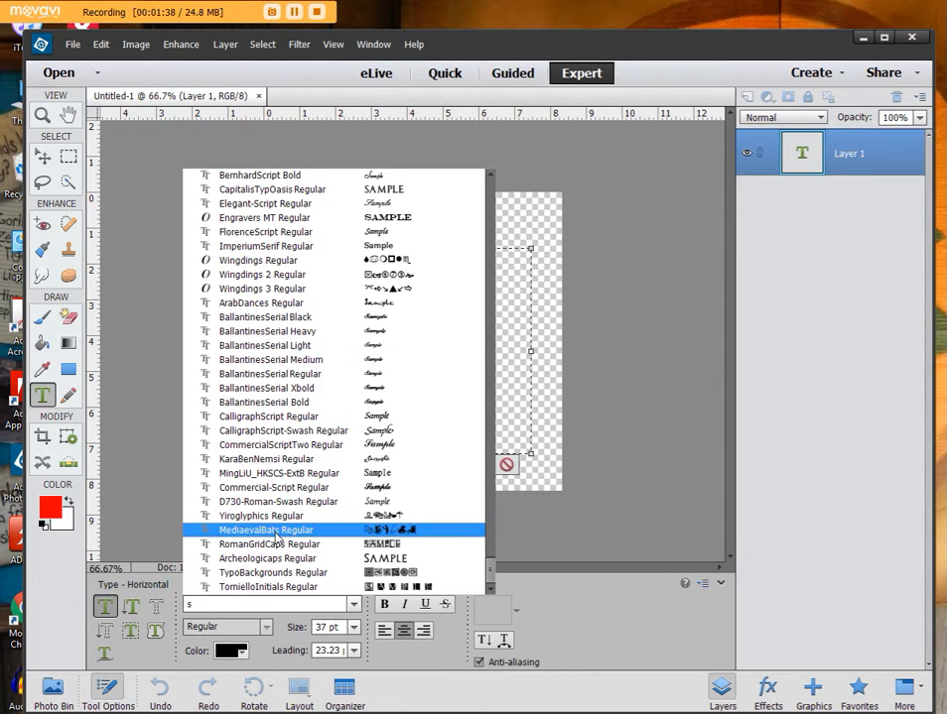
pyautogui.click(249, 558)
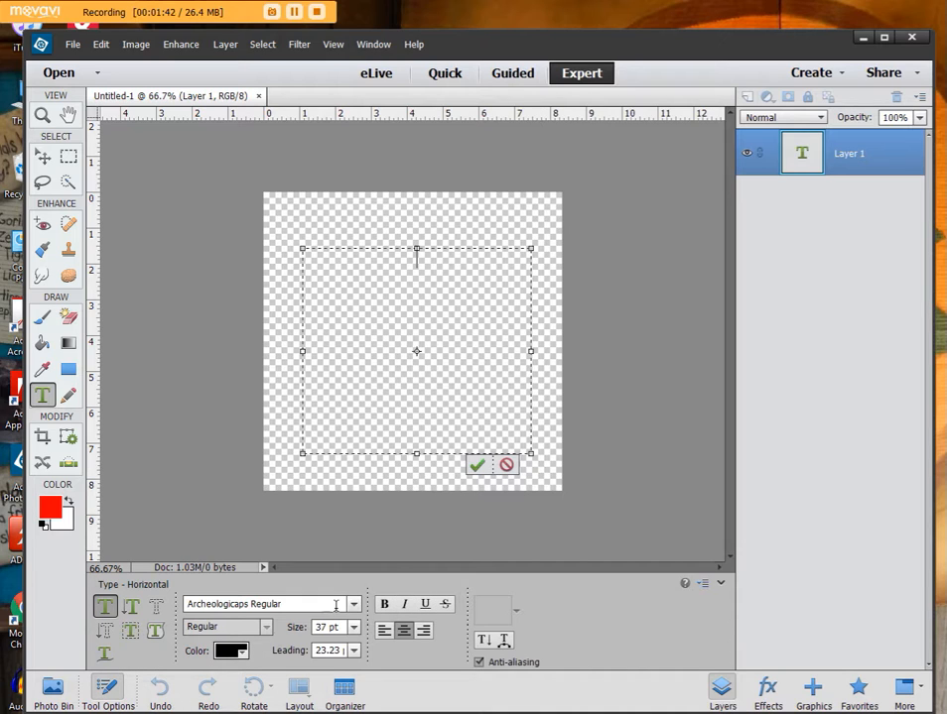
pyautogui.write('TEXT')
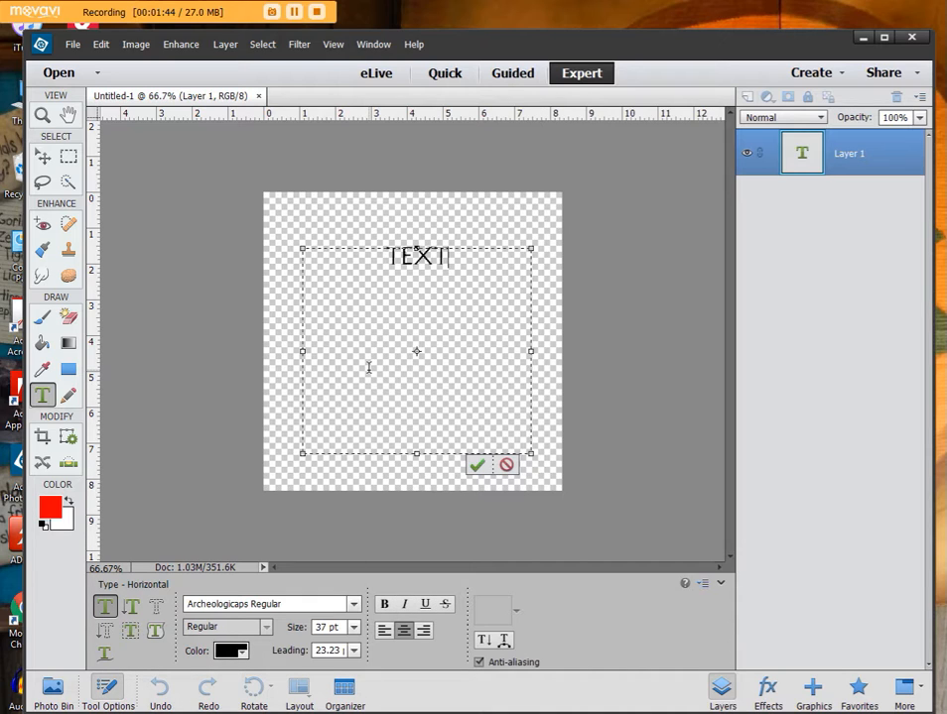
# Set the size of the entire word TEXT to 72 pt and commit the text
pyautogui.hotkey('ctrl', 'a')
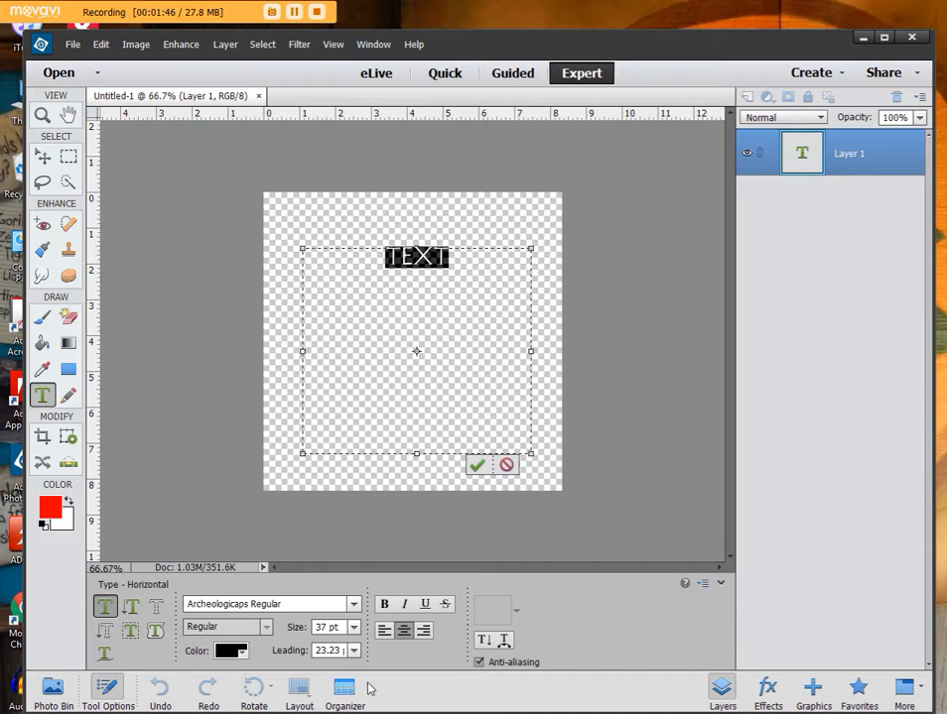
pyautogui.click(353, 651)
pyautogui.click(353, 651)
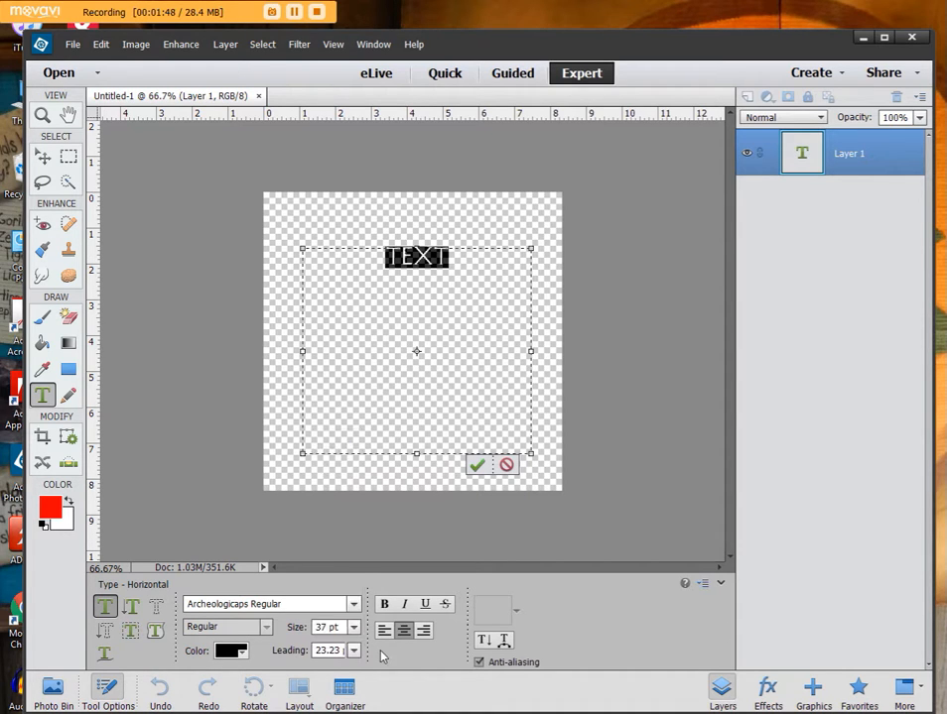
pyautogui.click(353, 627)
pyautogui.click(332, 617)
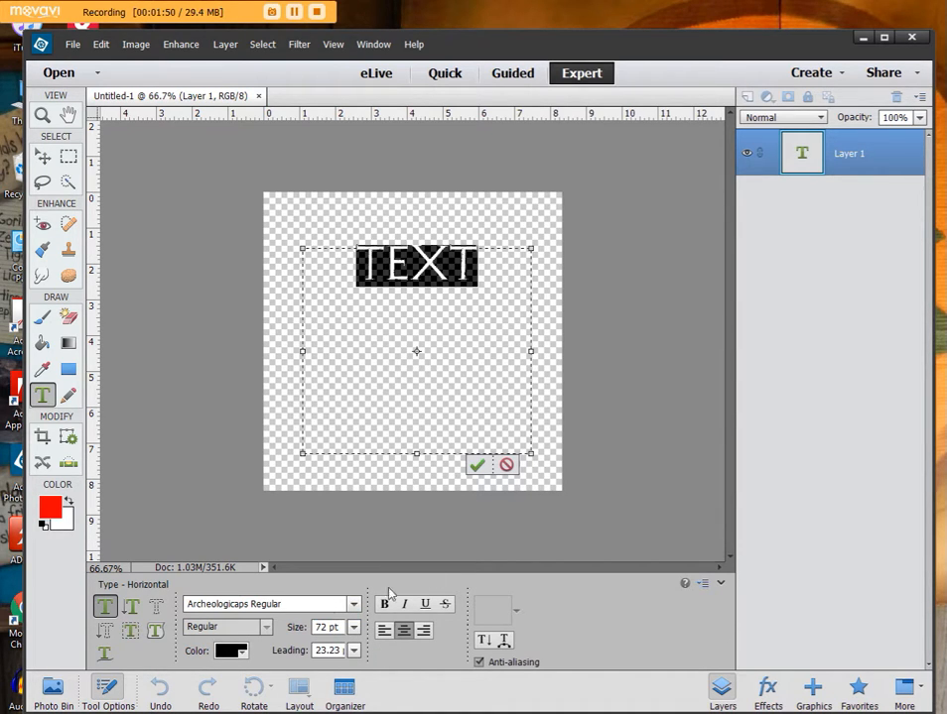
pyautogui.click(477, 465)
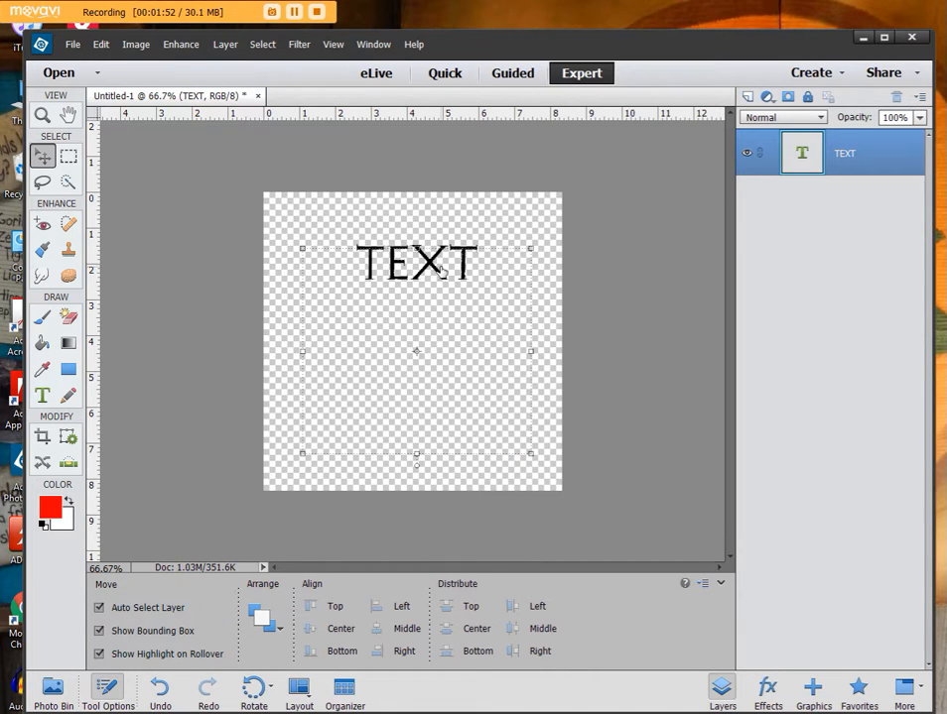
pyautogui.click(419, 458)
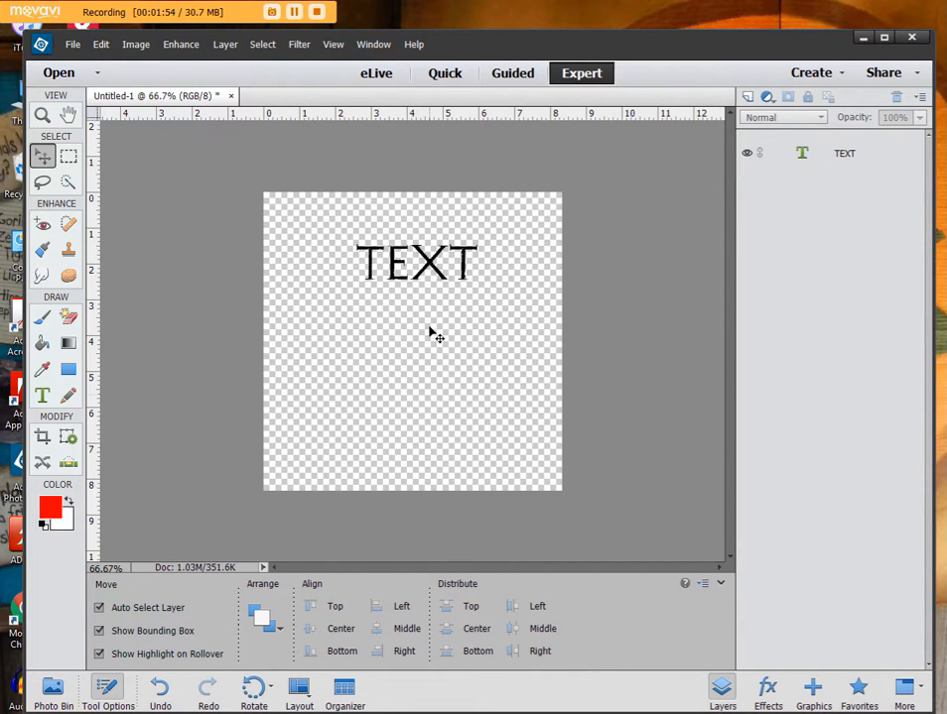
pyautogui.click(439, 296)
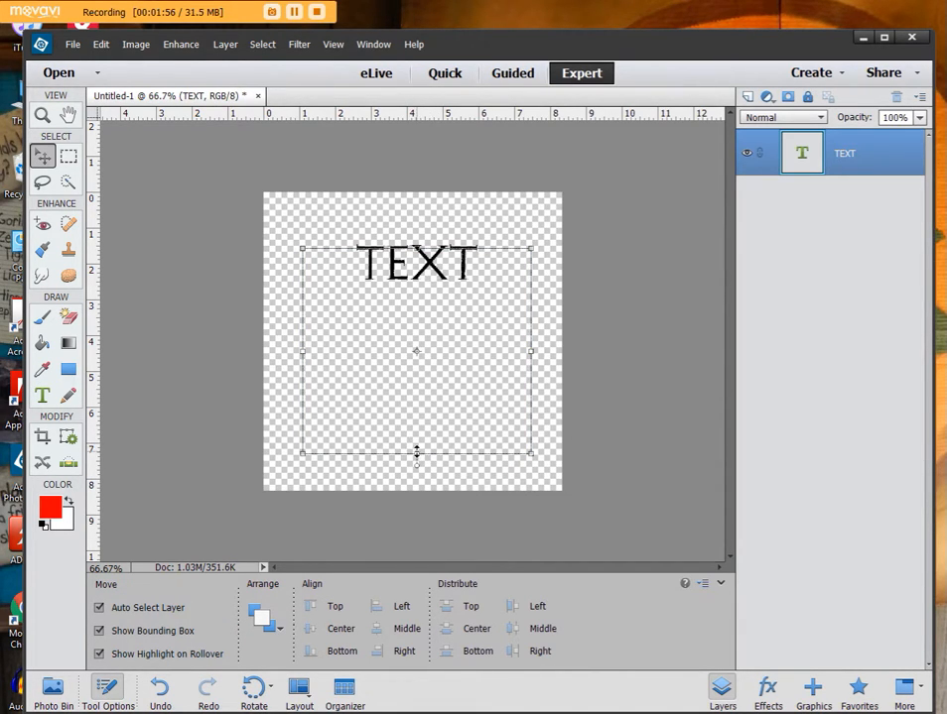
pyautogui.moveTo(415, 451)
pyautogui.mouseDown()
pyautogui.moveTo(423, 363)
pyautogui.moveTo(418, 457)
pyautogui.mouseUp()
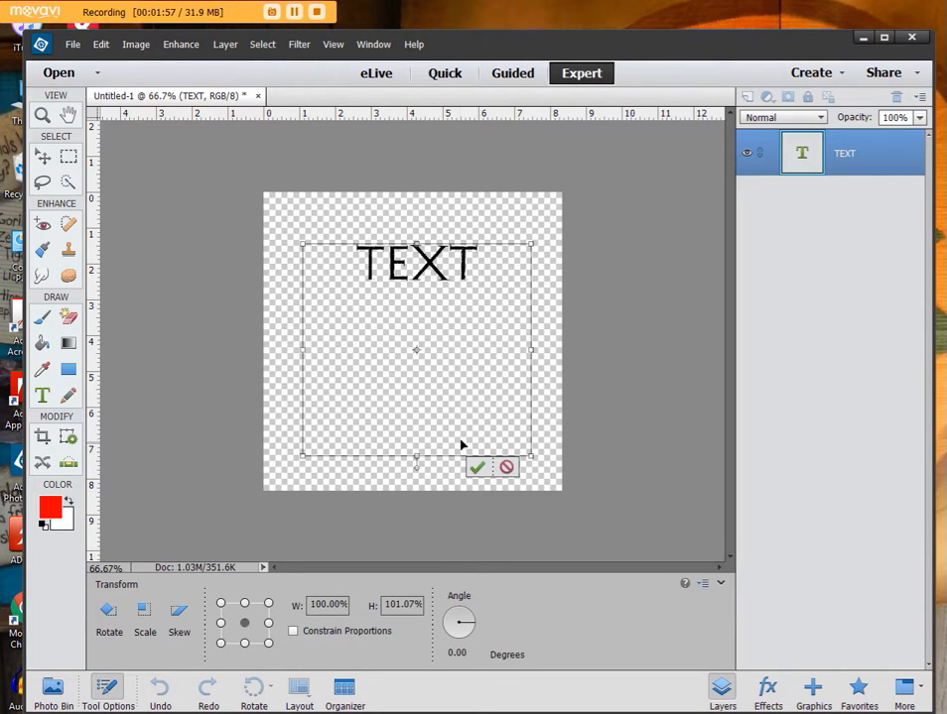
pyautogui.click(505, 467)
# Shorten the text box around TEXT from below so it ends just under the word, and commit it
pyautogui.press('t')
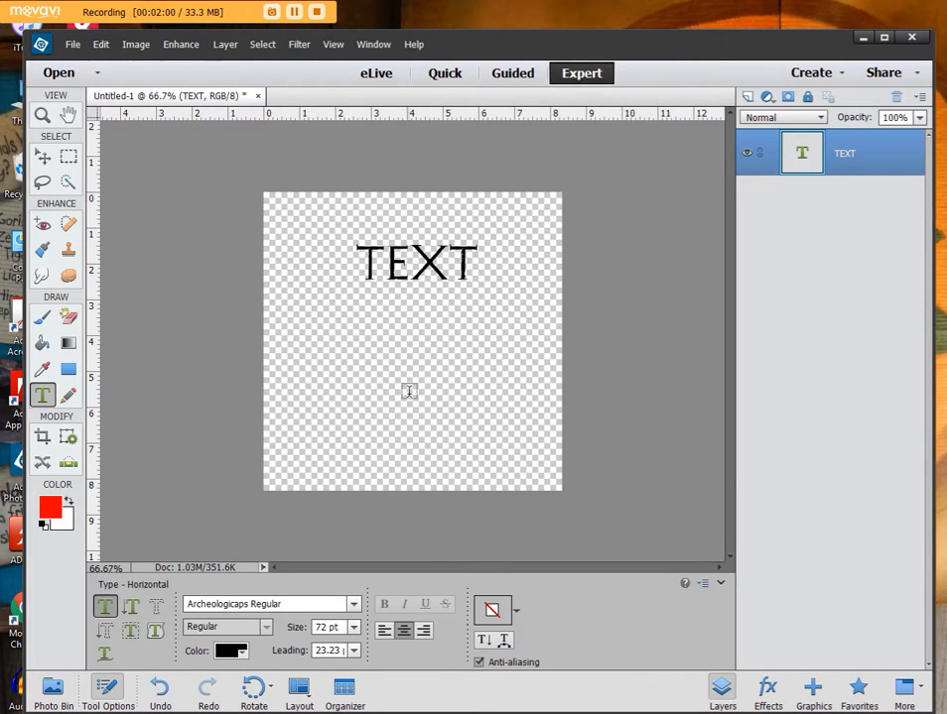
pyautogui.doubleClick(409, 262)
pyautogui.moveTo(415, 456); pyautogui.dragTo(417, 316)
pyautogui.click(477, 327)
pyautogui.press('v')
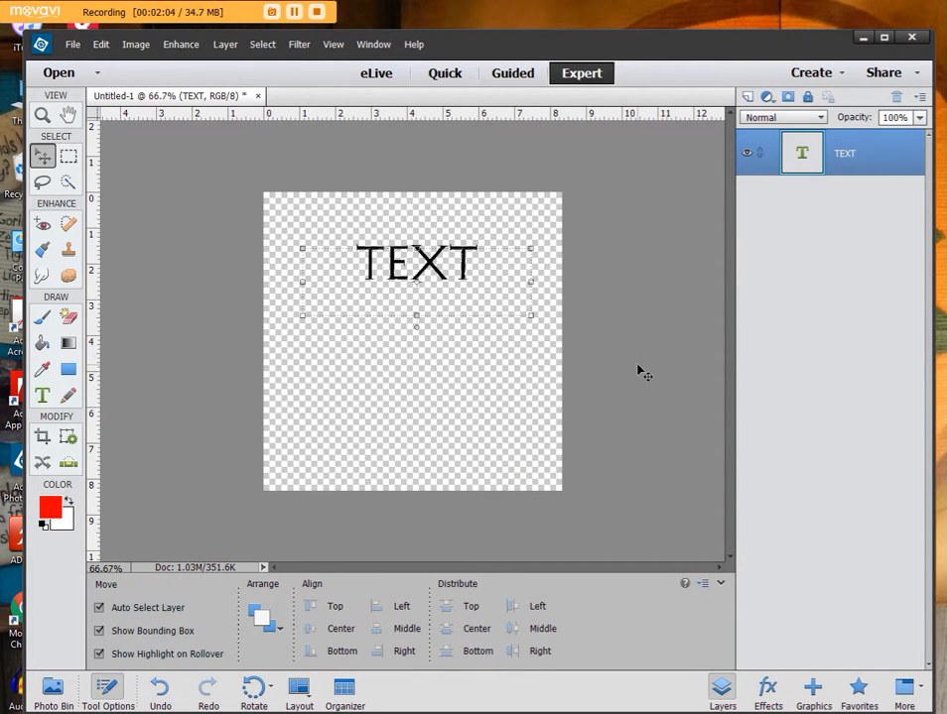
# Change the font of the word TEXT to Times New Roman Regular and commit the edit
pyautogui.press('t')
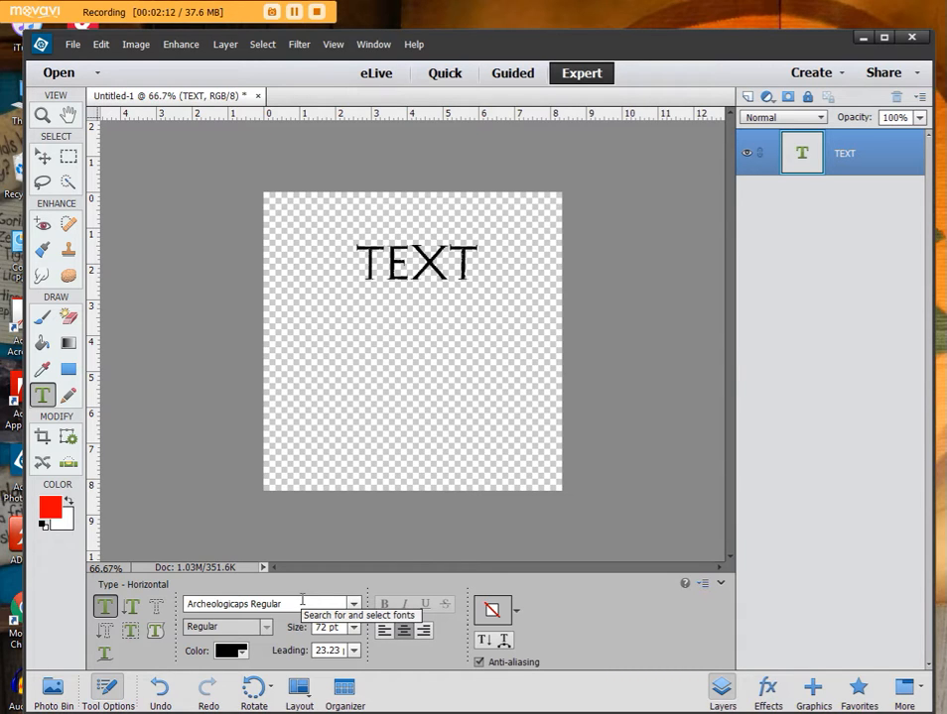
pyautogui.click(522, 383)
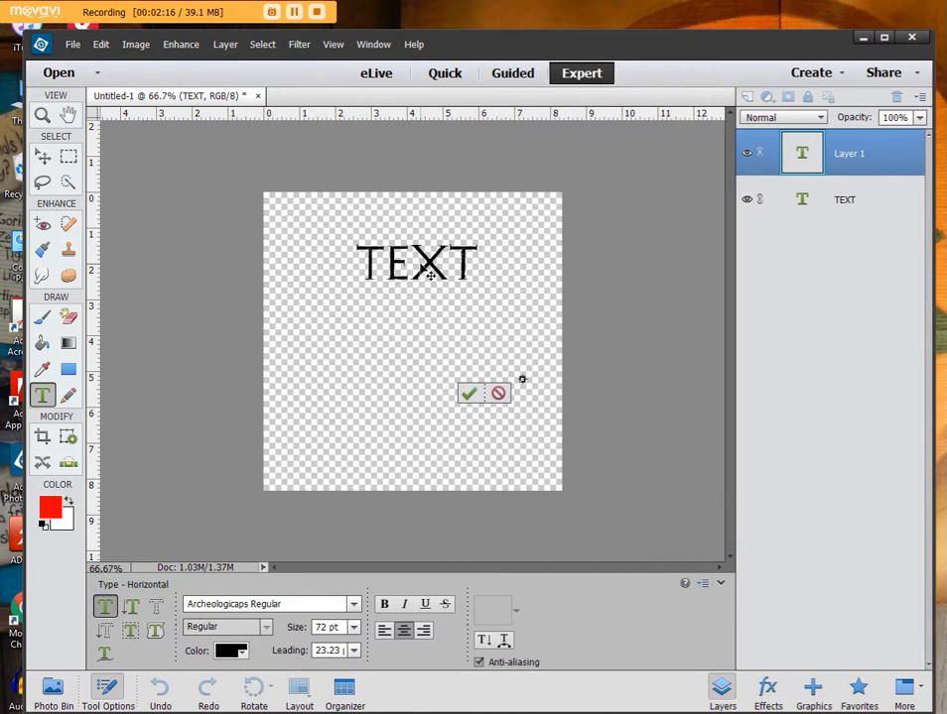
pyautogui.click(838, 204)
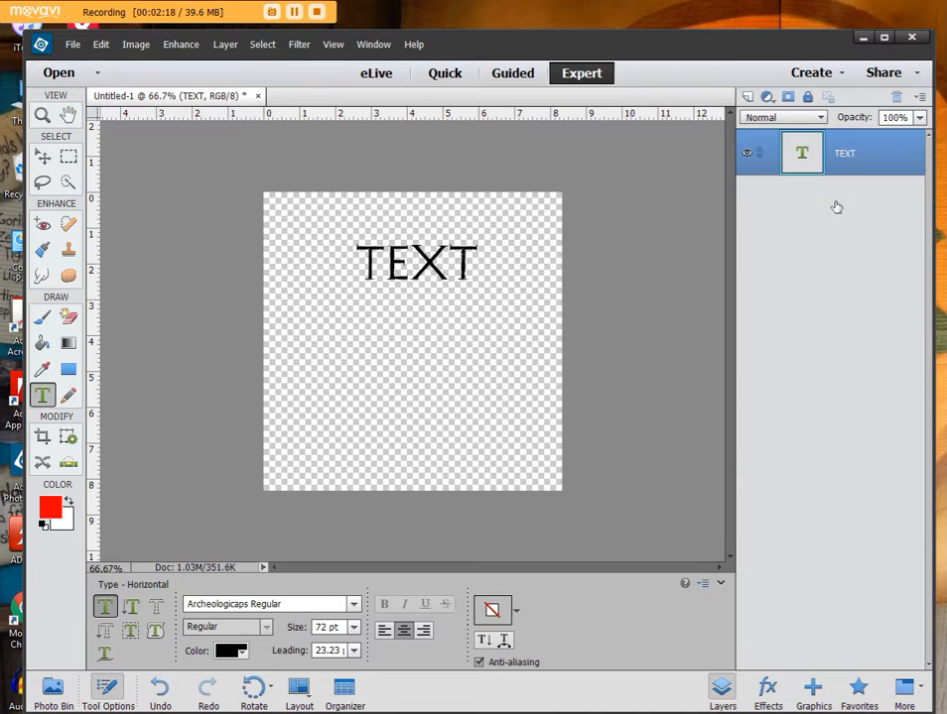
pyautogui.doubleClick(421, 266)
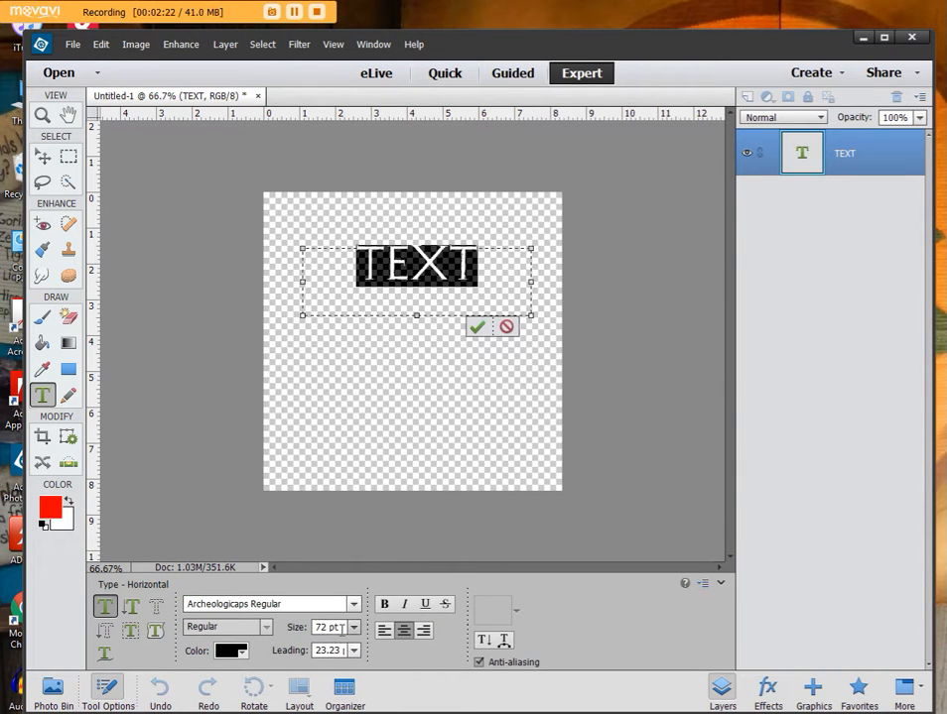
pyautogui.click(292, 606)
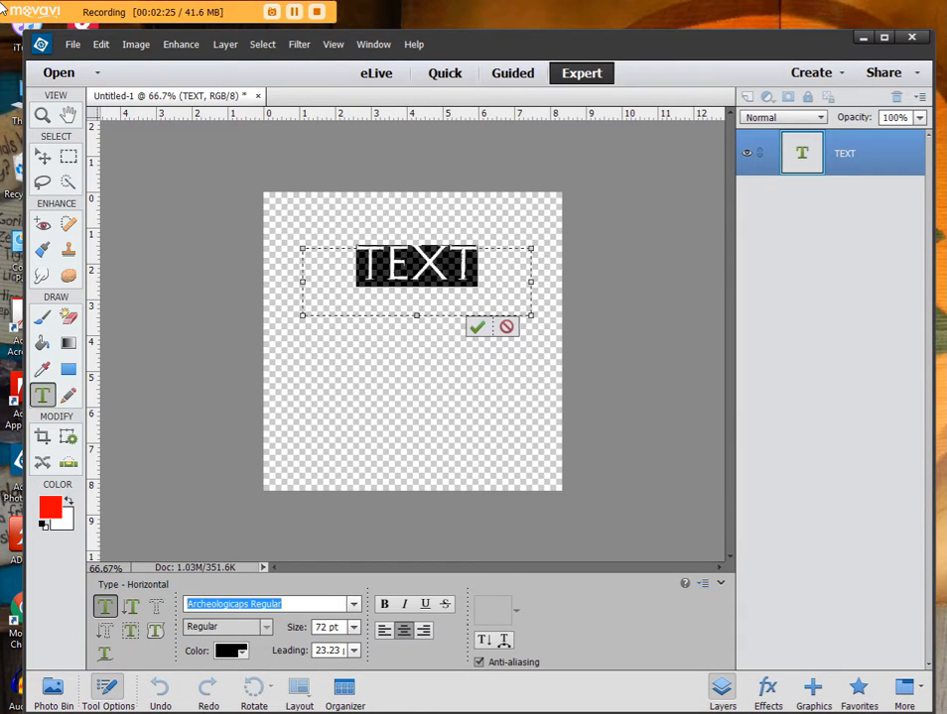
pyautogui.write('time')
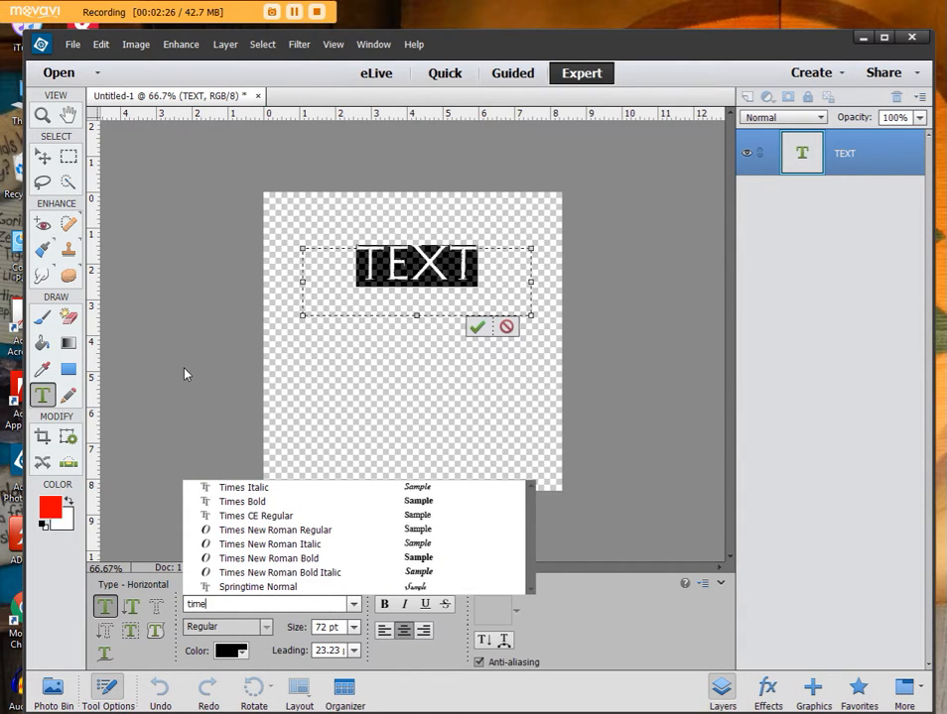
pyautogui.click(283, 537)
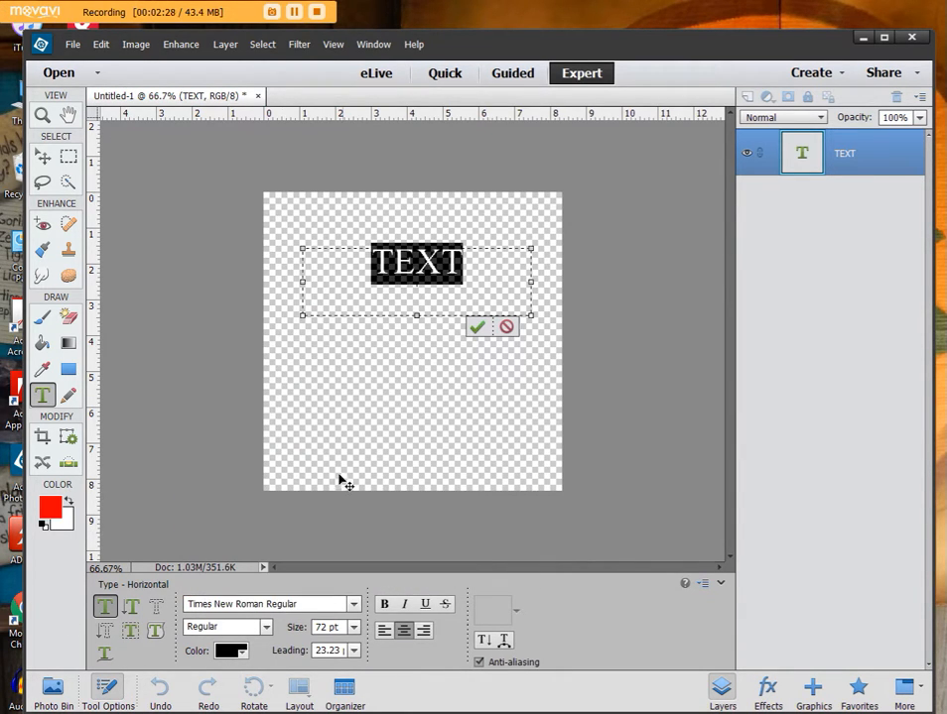
pyautogui.click(477, 327)
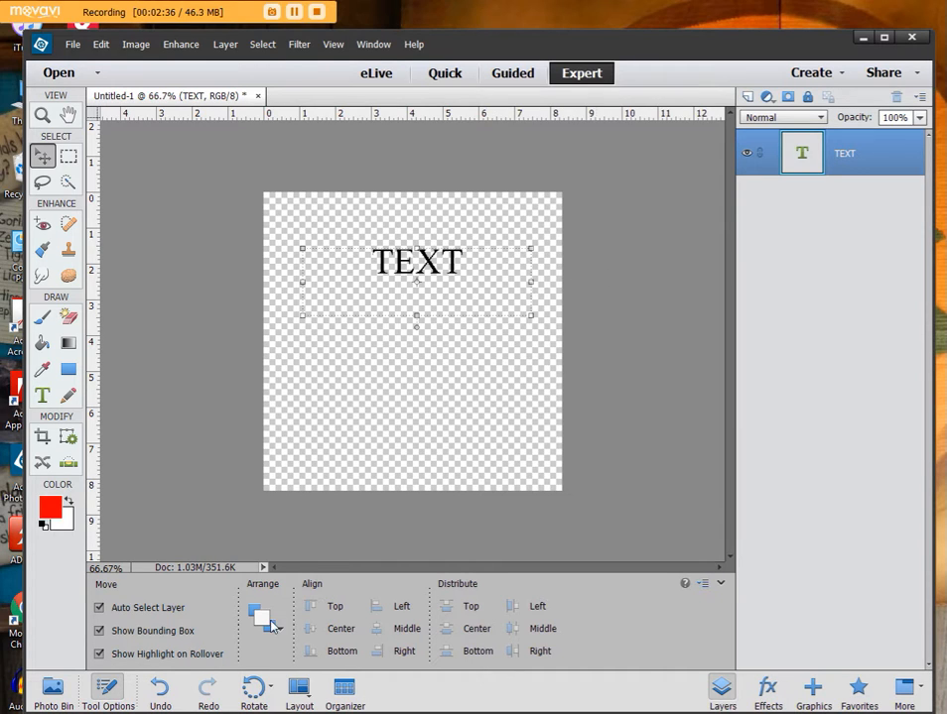
pyautogui.click(409, 240)
pyautogui.doubleClick(407, 272)
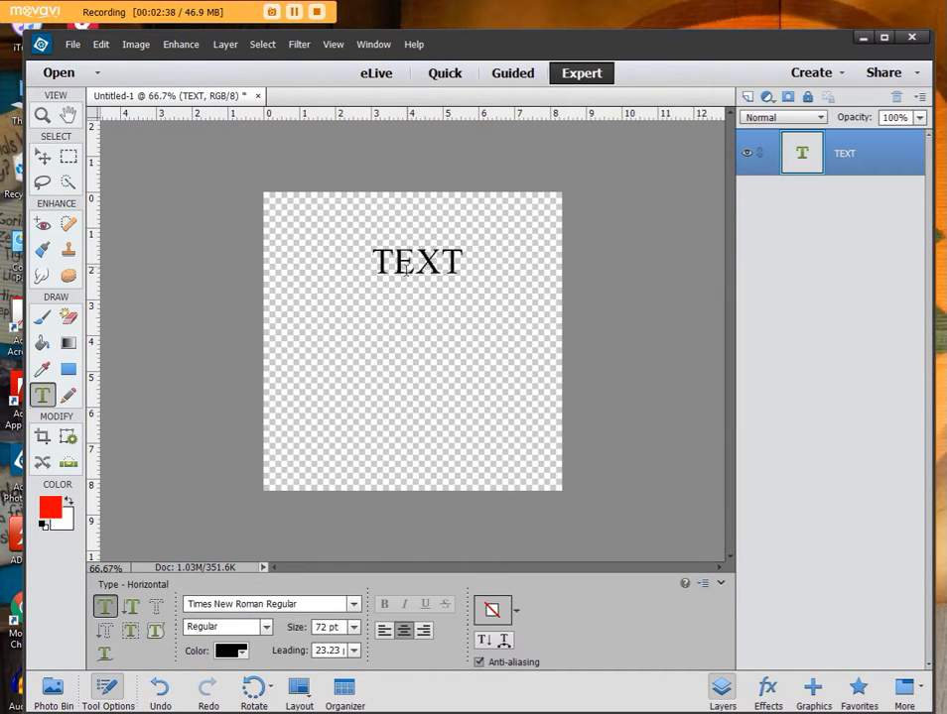
pyautogui.click(298, 604)
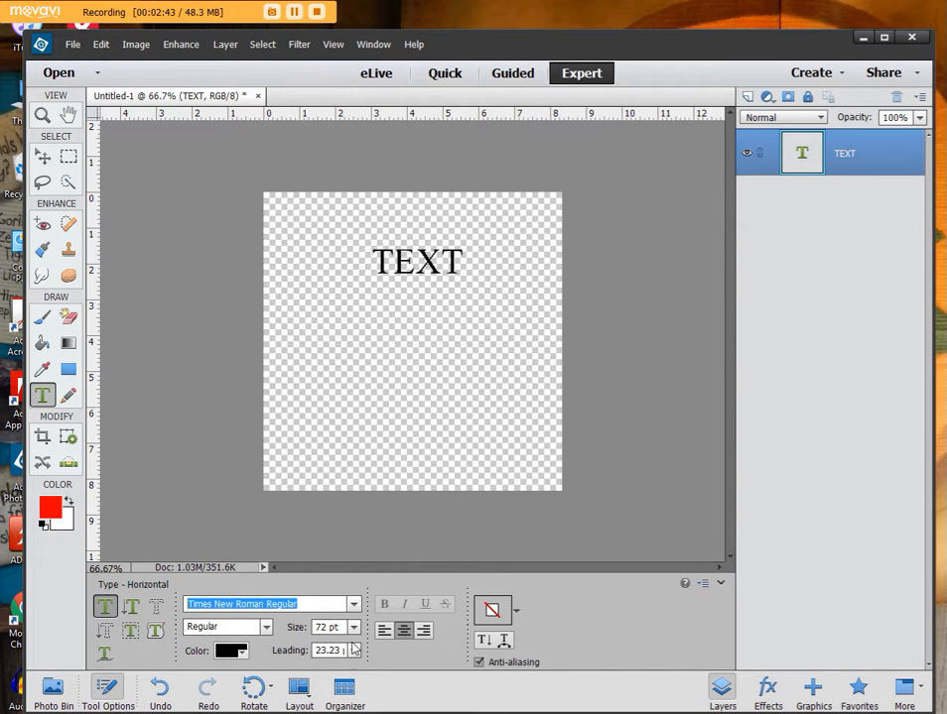
pyautogui.click(480, 518)
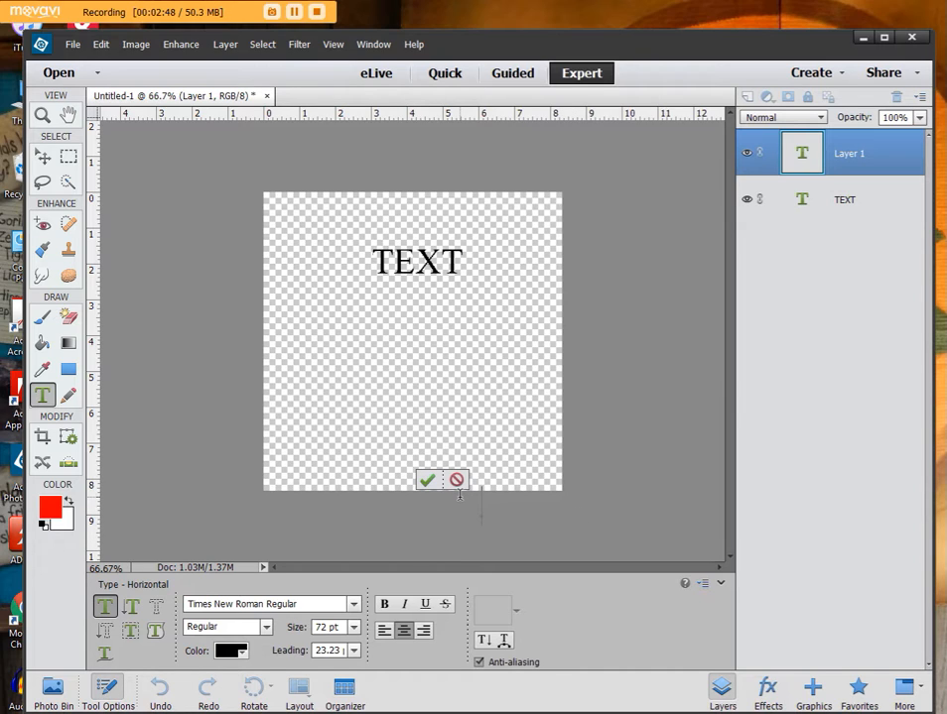
pyautogui.click(456, 481)
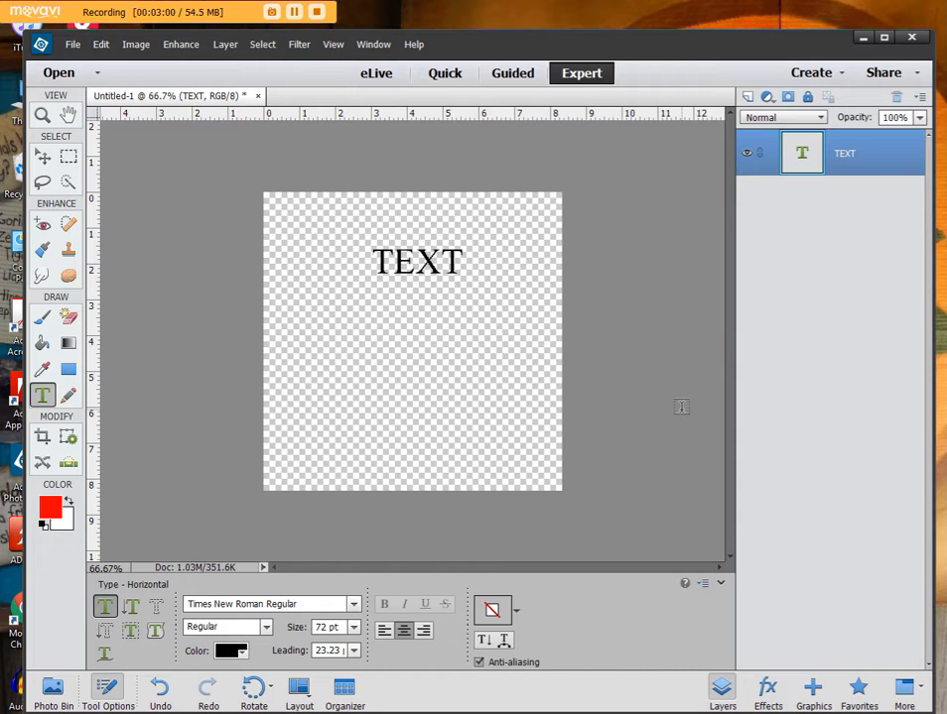
# Close the untitled document without saving and open the recently edited file AllTeasers June 2015 New Cover AllTeasers.psd, dismissing the missing-fonts notice
pyautogui.click(259, 96)
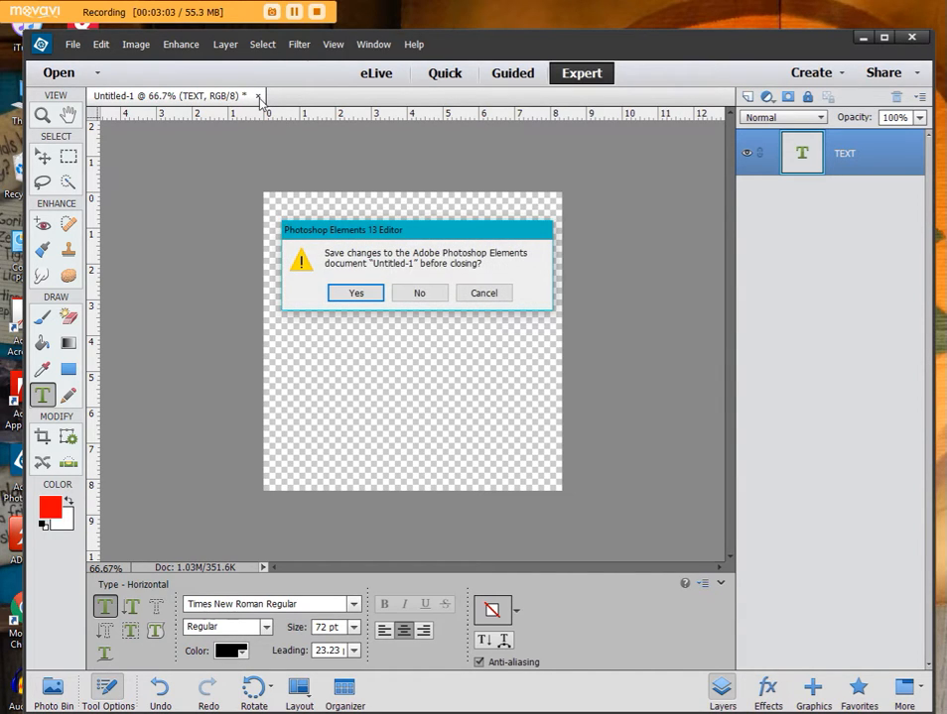
pyautogui.click(419, 294)
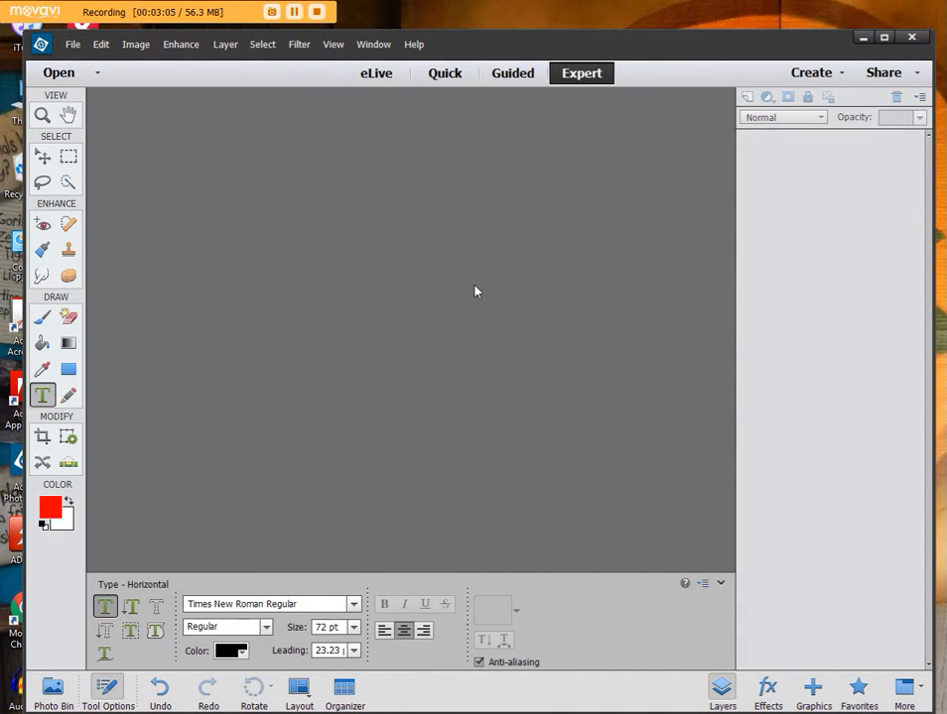
pyautogui.click(72, 46)
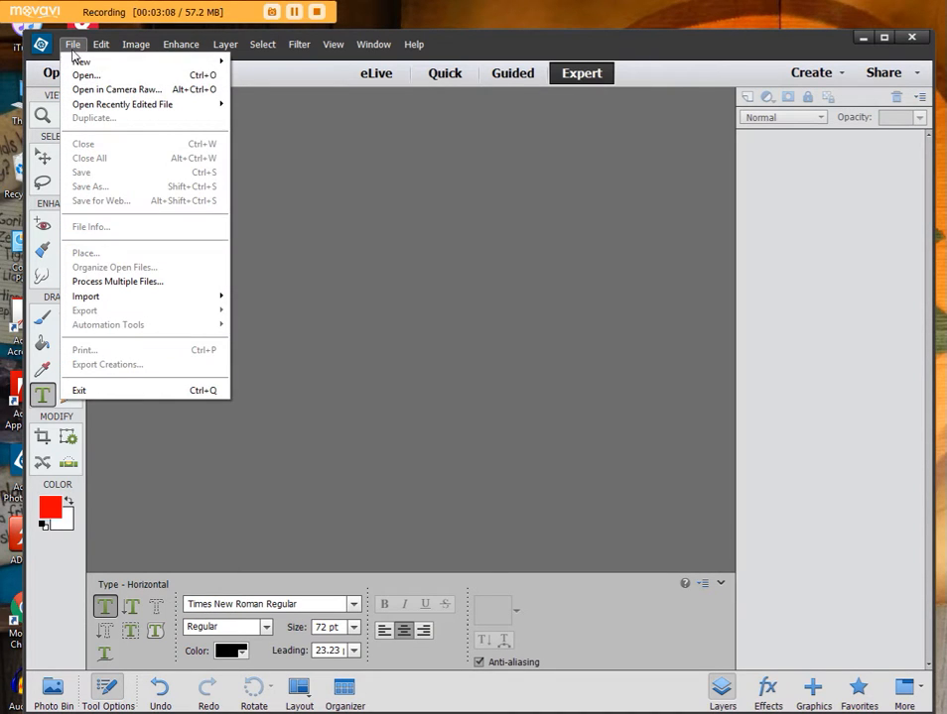
pyautogui.moveTo(85, 105)
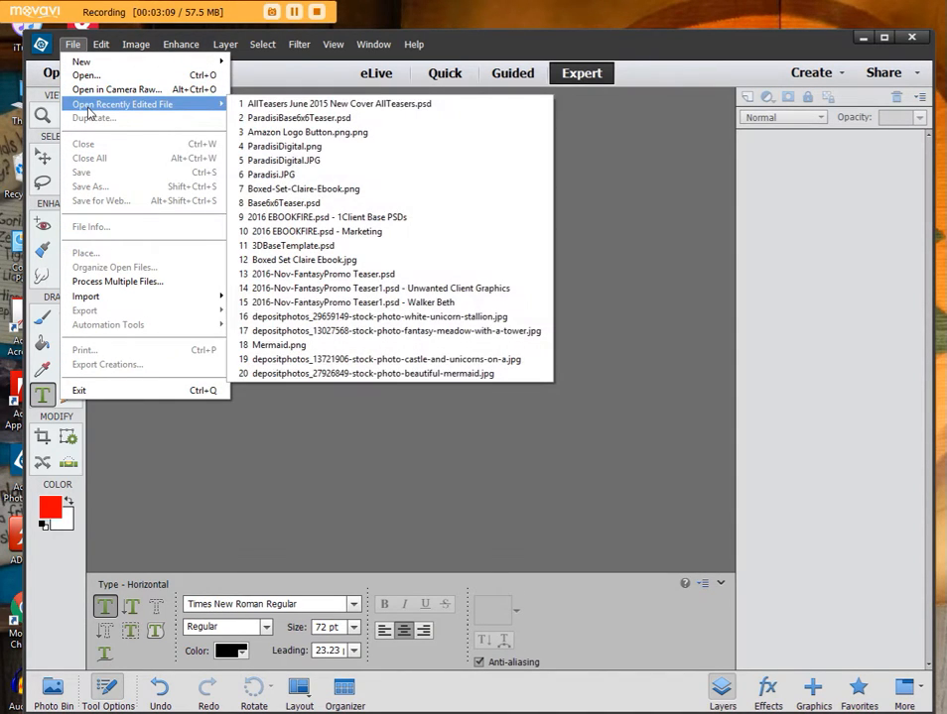
pyautogui.click(261, 105)
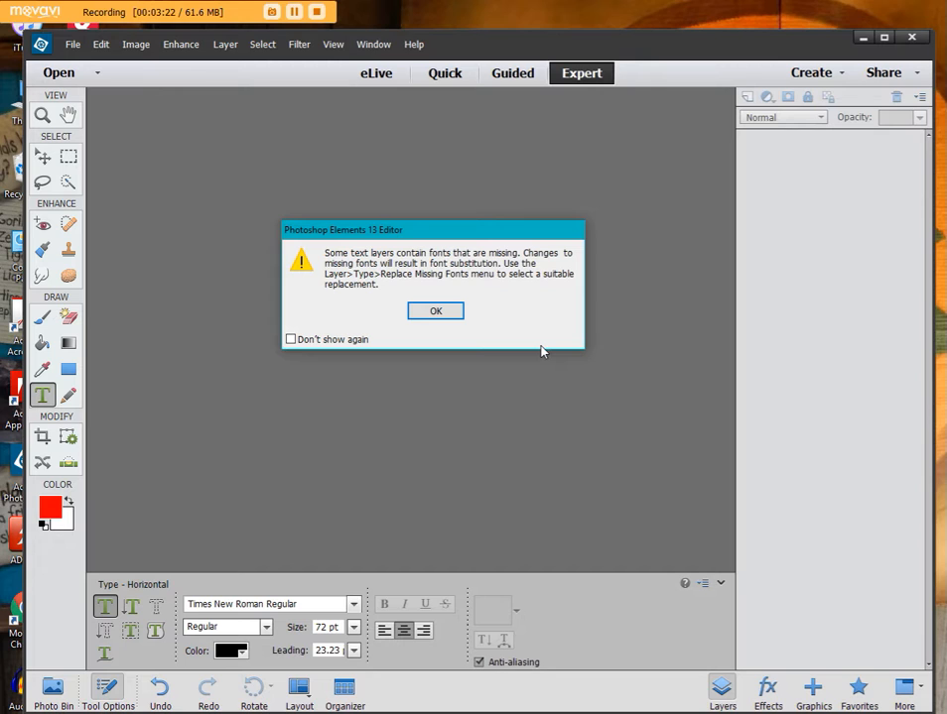
pyautogui.click(436, 311)
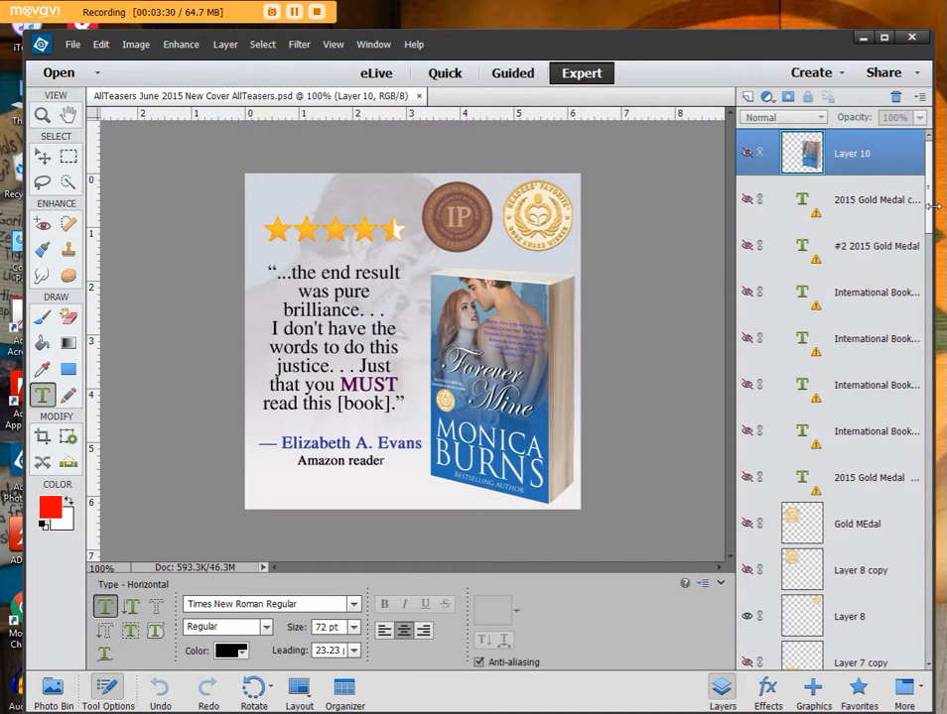
# Preview the lower “I don't know wh... quote layer, hide it again, and move it directly below Layer 10
pyautogui.moveTo(929, 220); pyautogui.dragTo(914, 573)
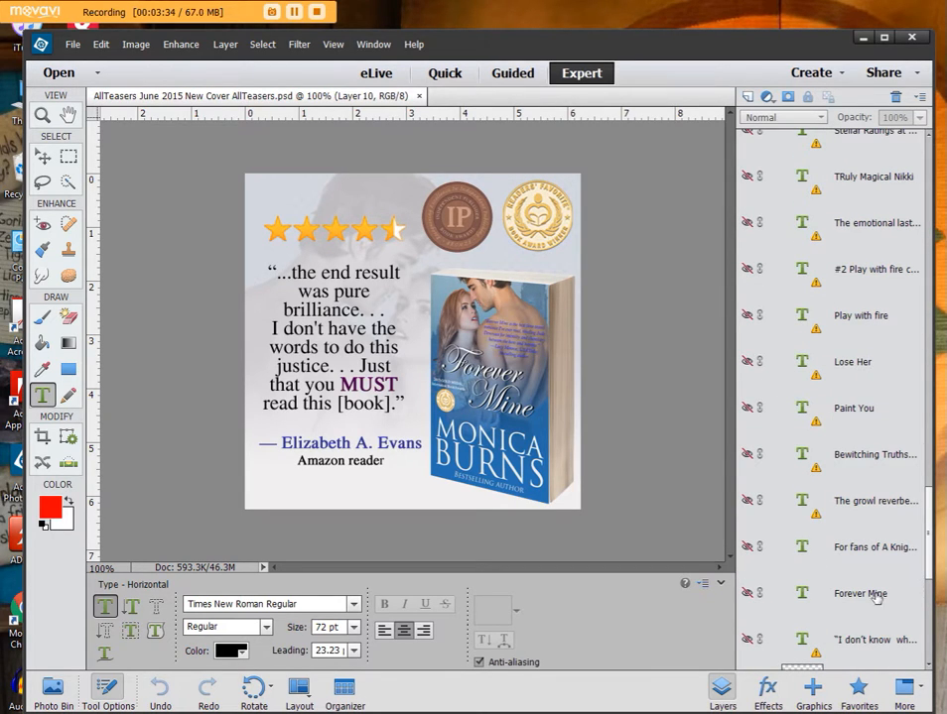
pyautogui.click(749, 639)
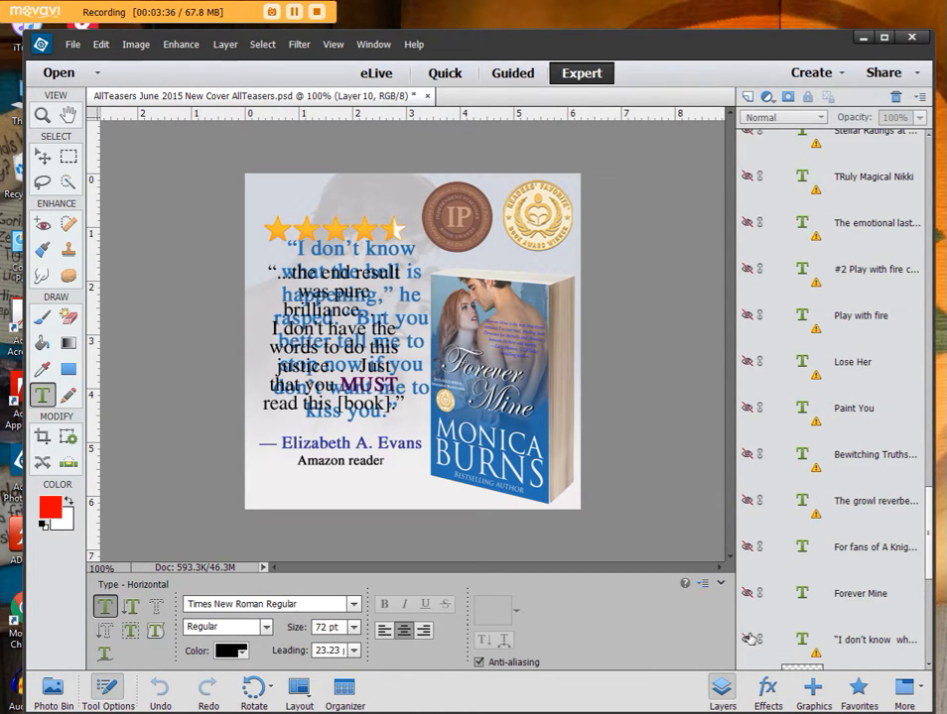
pyautogui.click(748, 639)
pyautogui.moveTo(875, 646); pyautogui.dragTo(861, 194)
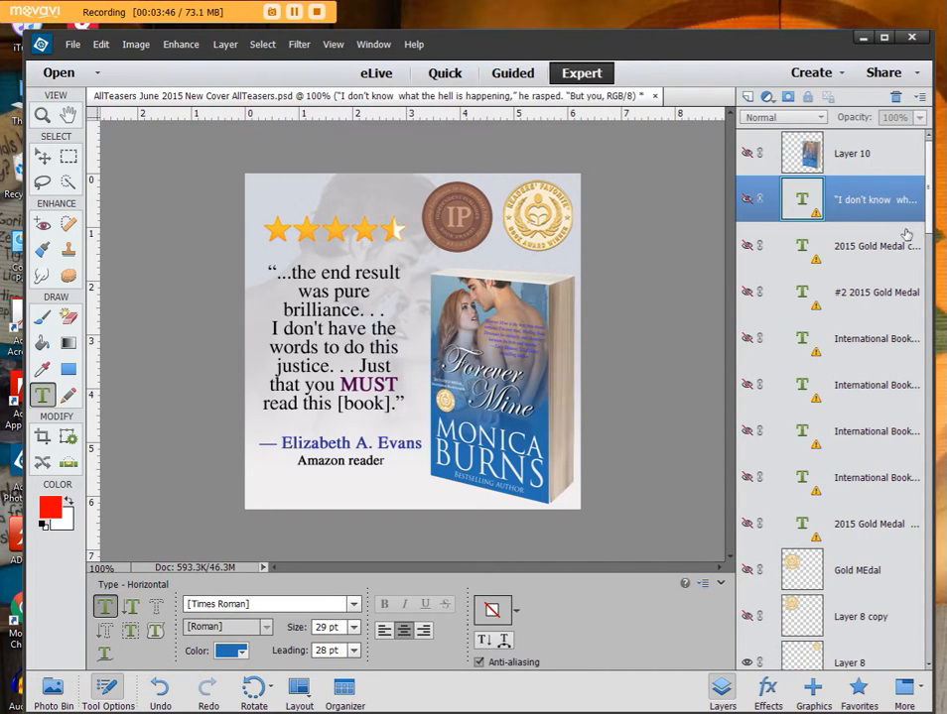
# Preview the Play with fire text layer, hide it again, and move it directly below the “I don't know wh... quote layer
pyautogui.moveTo(930, 231); pyautogui.dragTo(928, 626)
pyautogui.scroll(5, 876, 472)
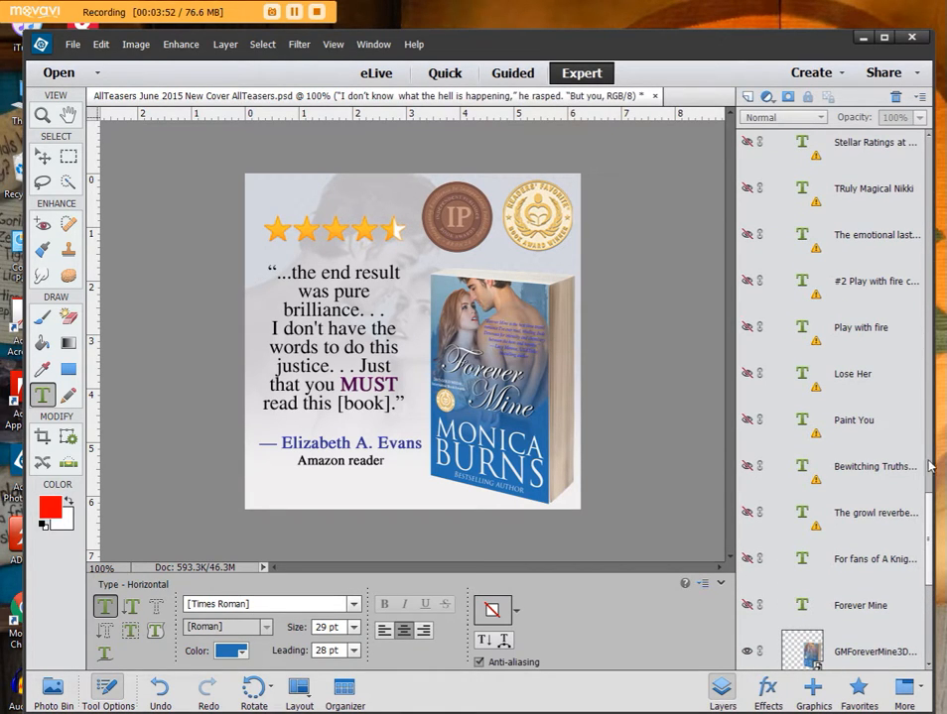
pyautogui.click(747, 327)
pyautogui.click(747, 327)
pyautogui.moveTo(859, 328); pyautogui.dragTo(866, 218)
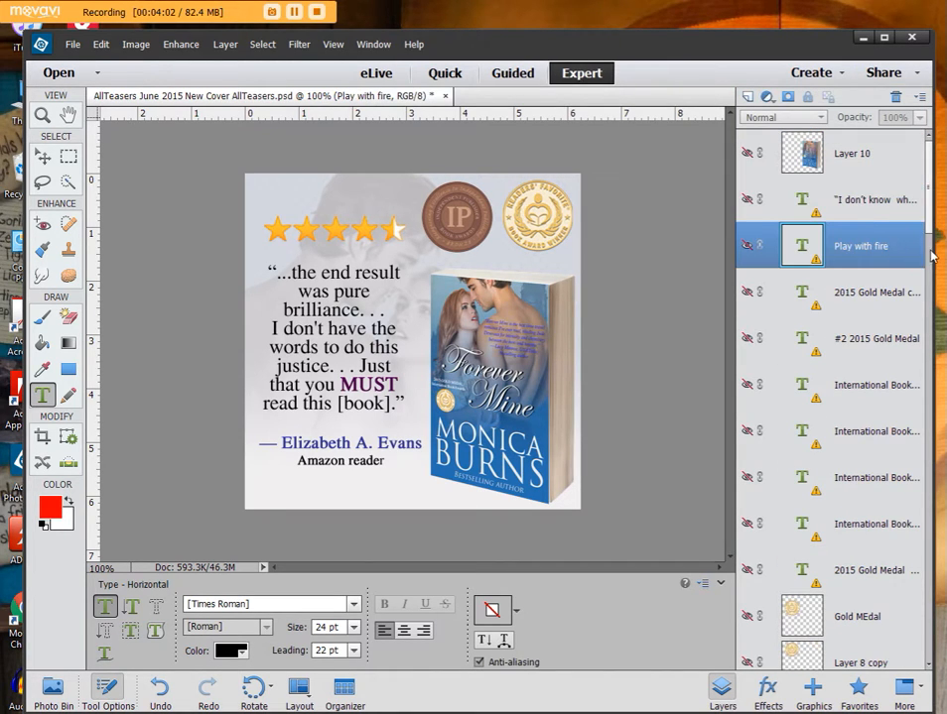
# Move the other “I don't know wha... quote layer, the one just above “This book is like t..., directly below Layer 10
pyautogui.moveTo(933, 223); pyautogui.dragTo(932, 369)
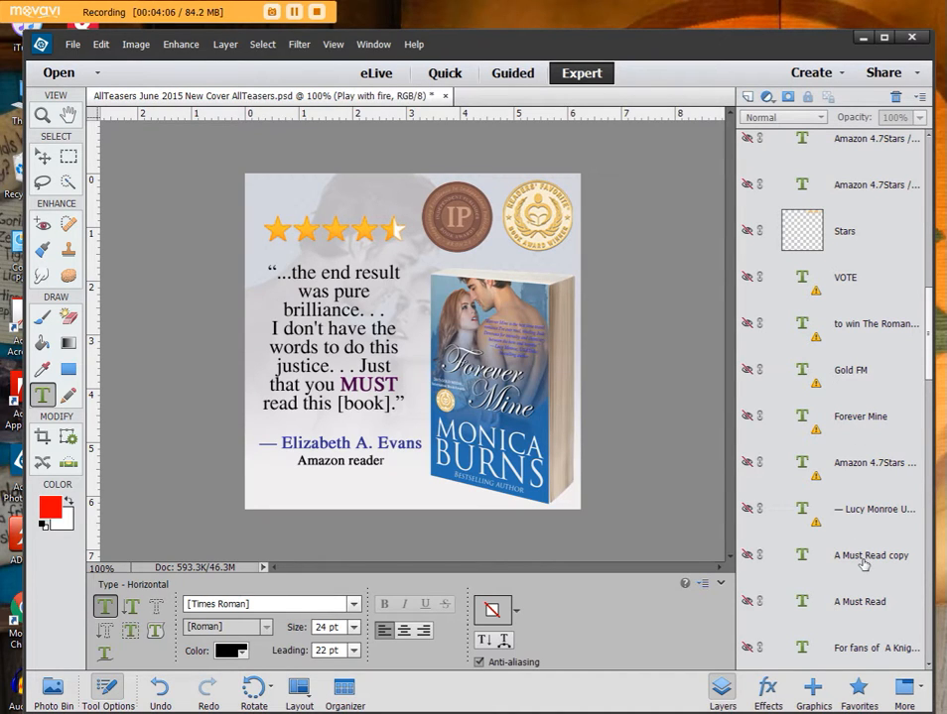
pyautogui.scroll(-3, 867, 570)
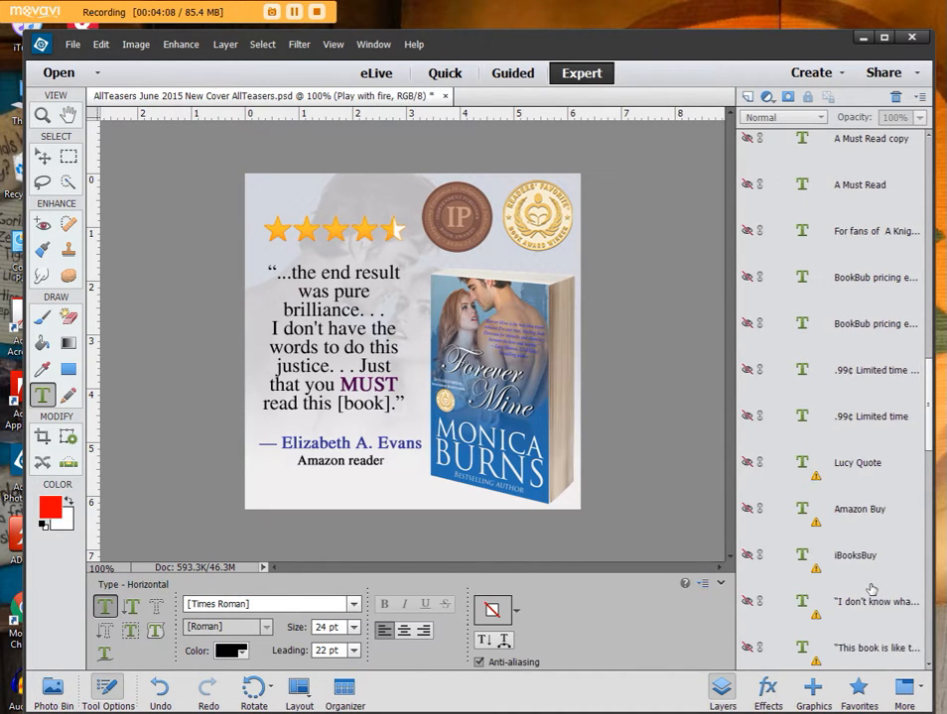
pyautogui.scroll(-1, 873, 591)
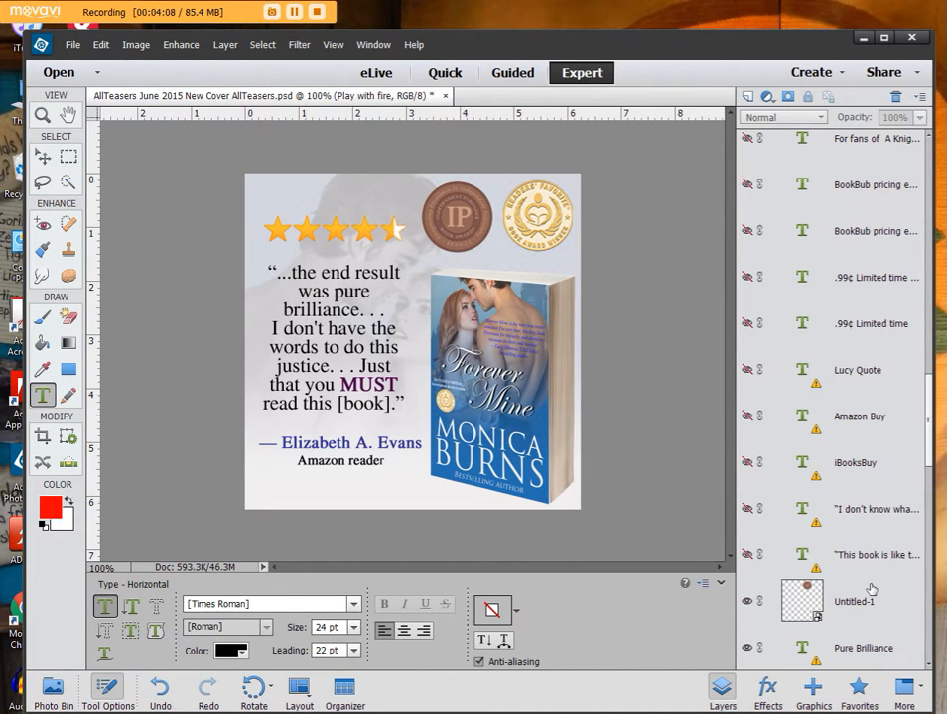
pyautogui.click(877, 511)
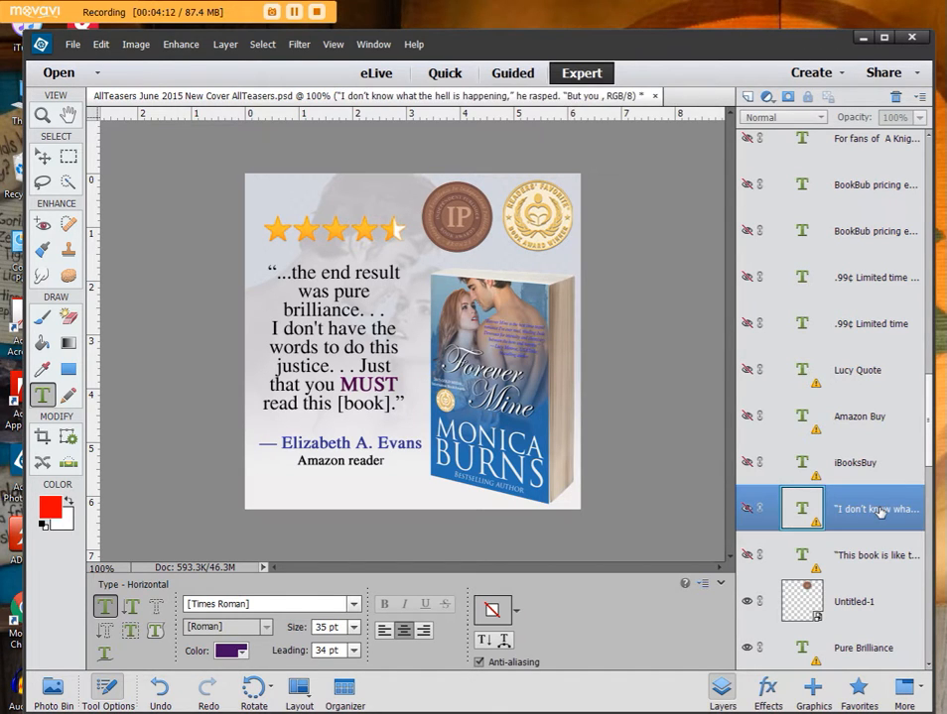
pyautogui.moveTo(877, 511); pyautogui.dragTo(862, 180)
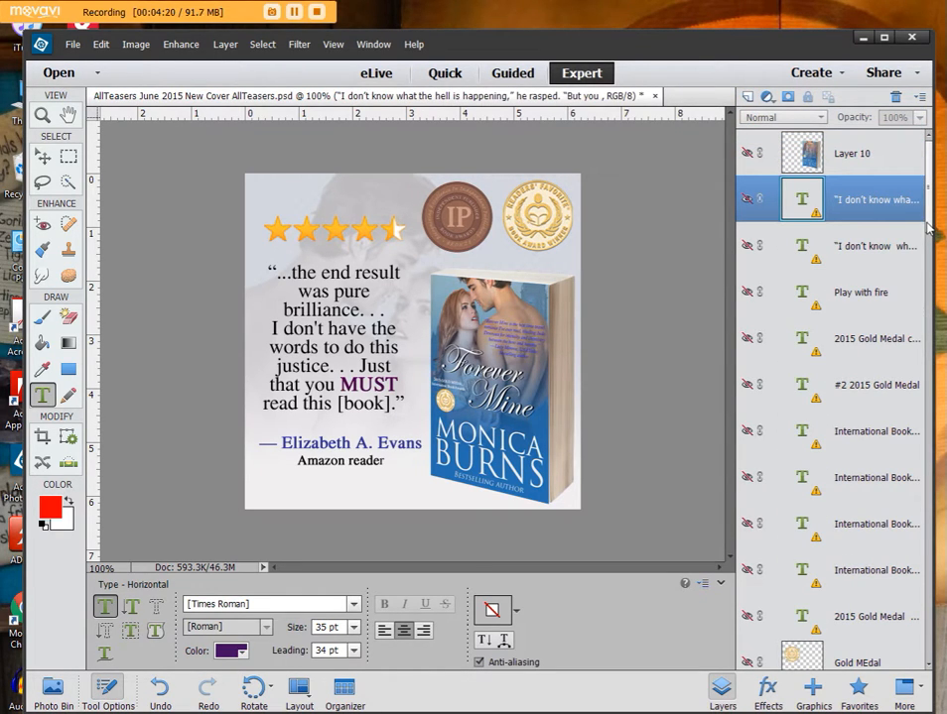
# Preview the “I don't know wha... and Play with fire text layers by briefly showing each one
pyautogui.moveTo(926, 223); pyautogui.dragTo(927, 226)
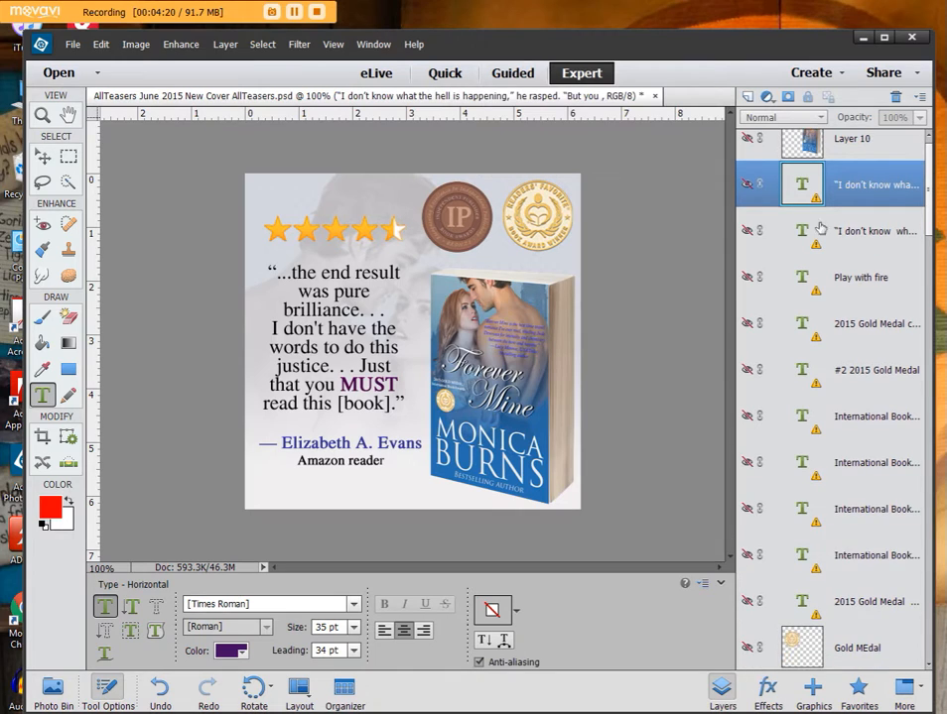
pyautogui.click(748, 186)
pyautogui.click(748, 185)
pyautogui.click(748, 185)
pyautogui.click(748, 186)
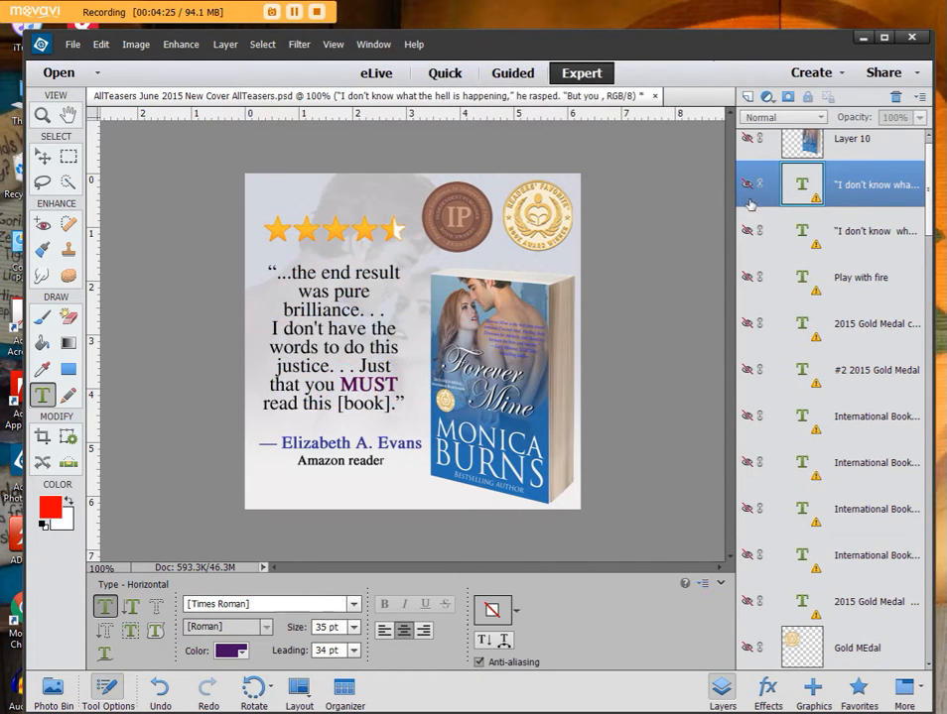
pyautogui.click(748, 277)
pyautogui.click(748, 277)
# Move the Pure Brilliance text layer directly below Layer 10 and hide it
pyautogui.moveTo(930, 209); pyautogui.dragTo(942, 544)
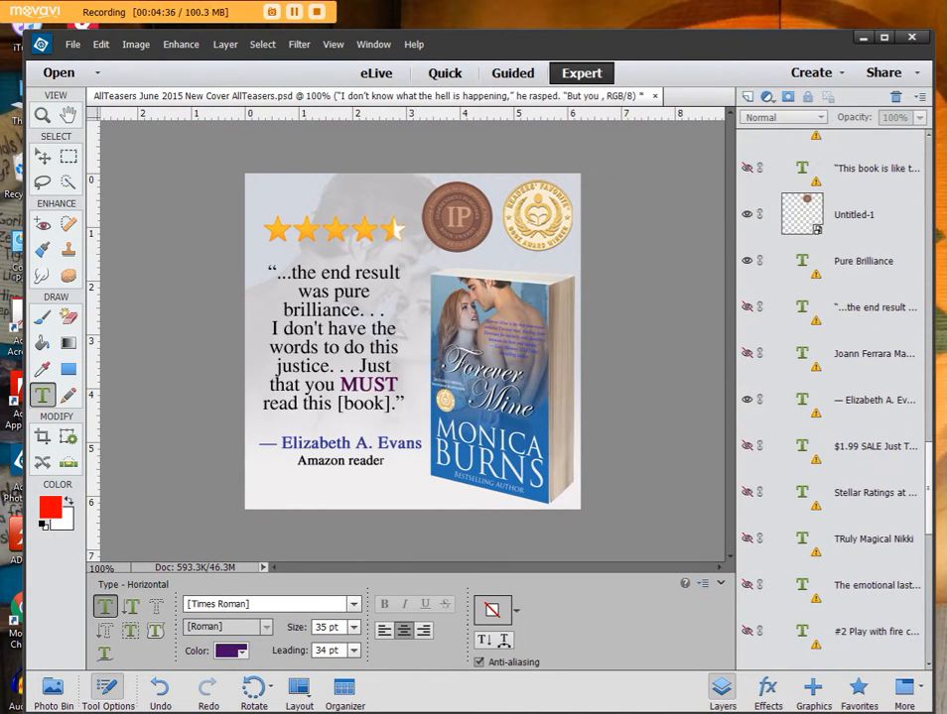
pyautogui.moveTo(883, 278); pyautogui.dragTo(883, 195)
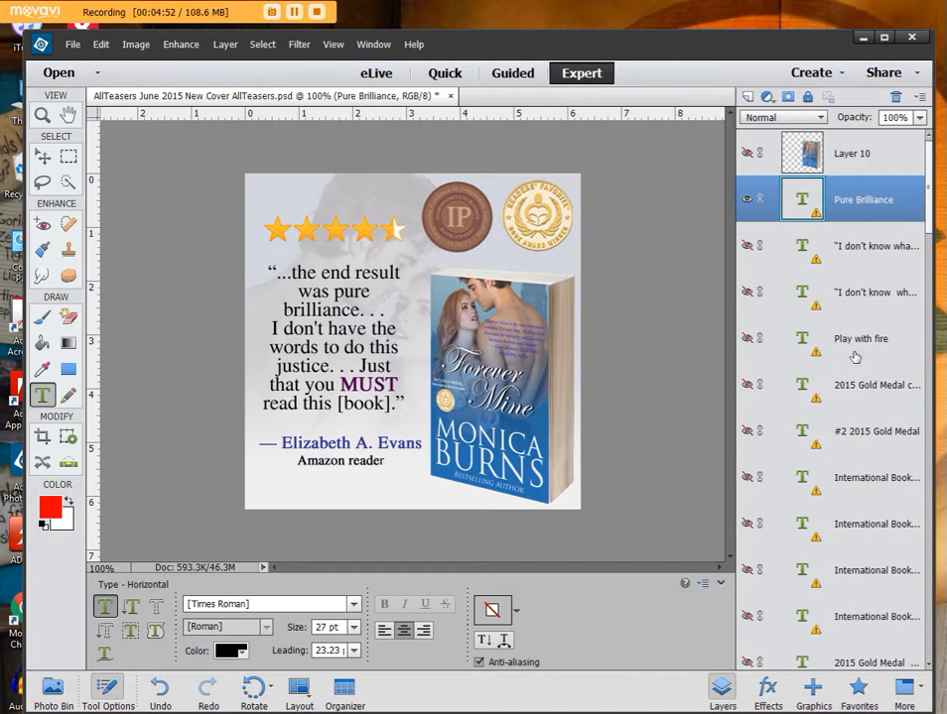
pyautogui.click(747, 199)
# View the two “I don't know quote layers and the Play with fire layer one at a time, hiding each after viewing
pyautogui.click(747, 247)
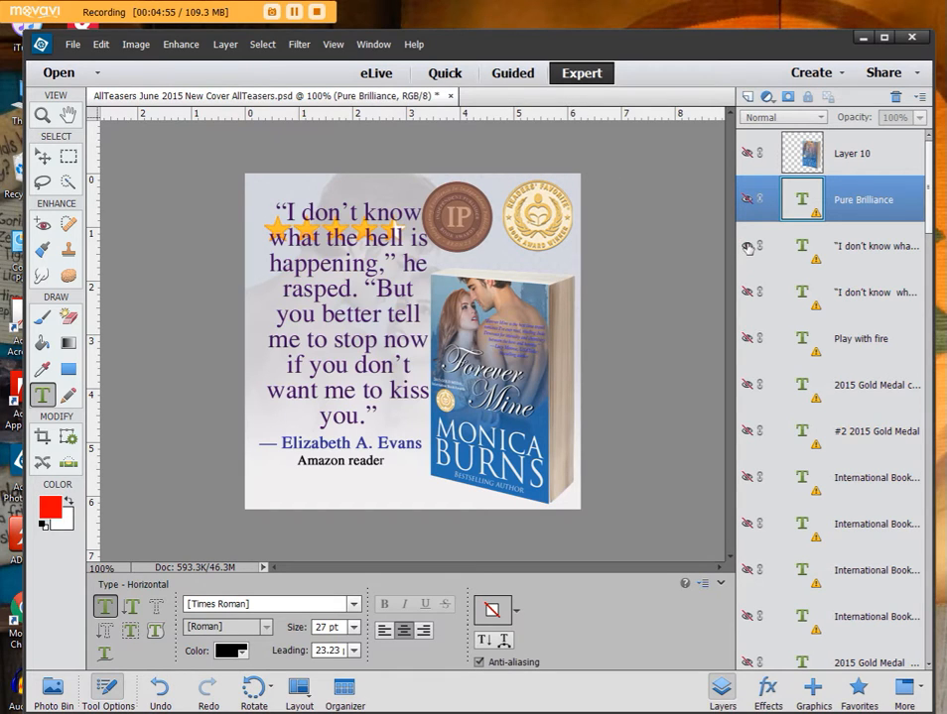
pyautogui.click(747, 247)
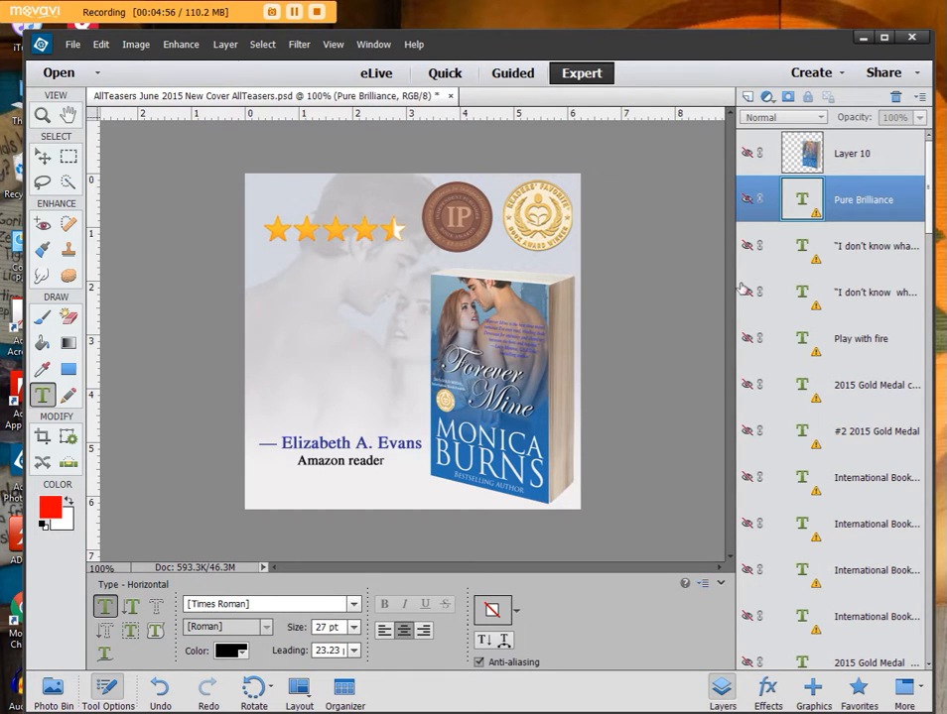
pyautogui.click(748, 294)
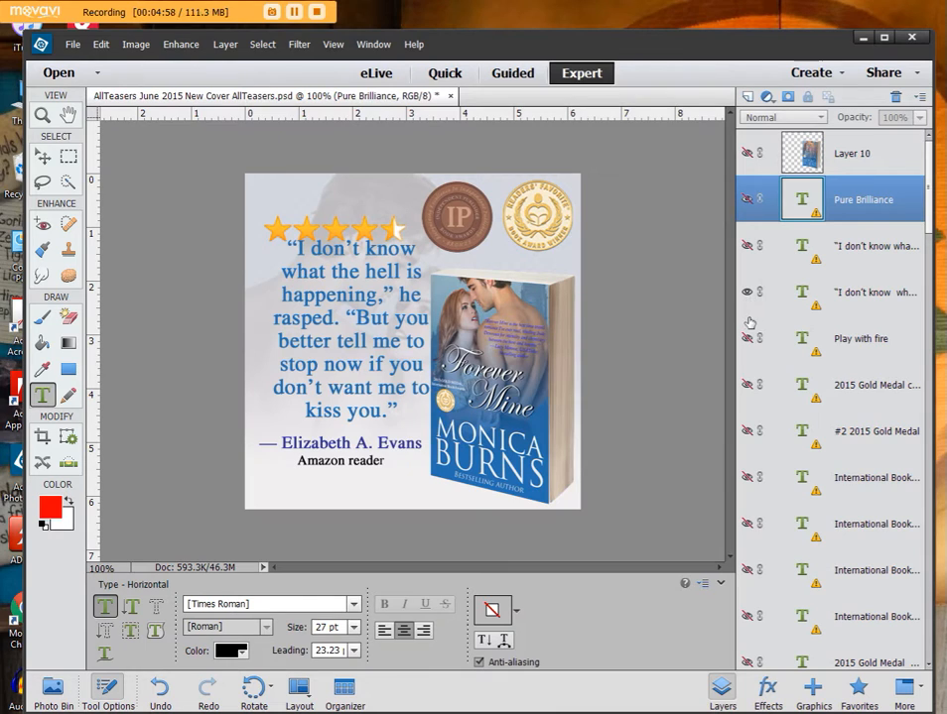
pyautogui.click(748, 294)
pyautogui.click(747, 339)
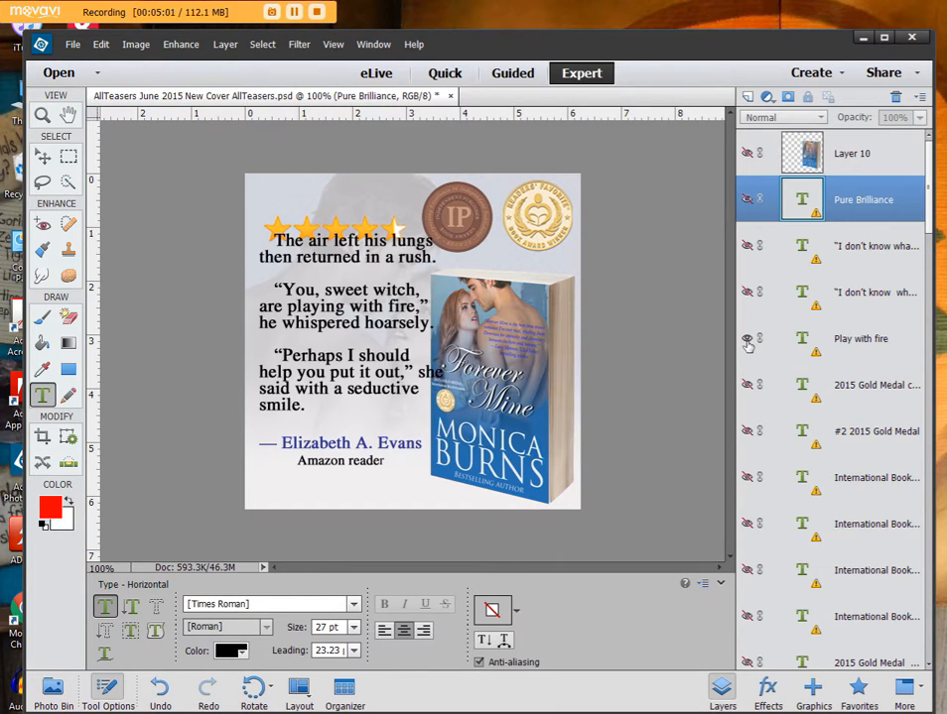
pyautogui.click(748, 339)
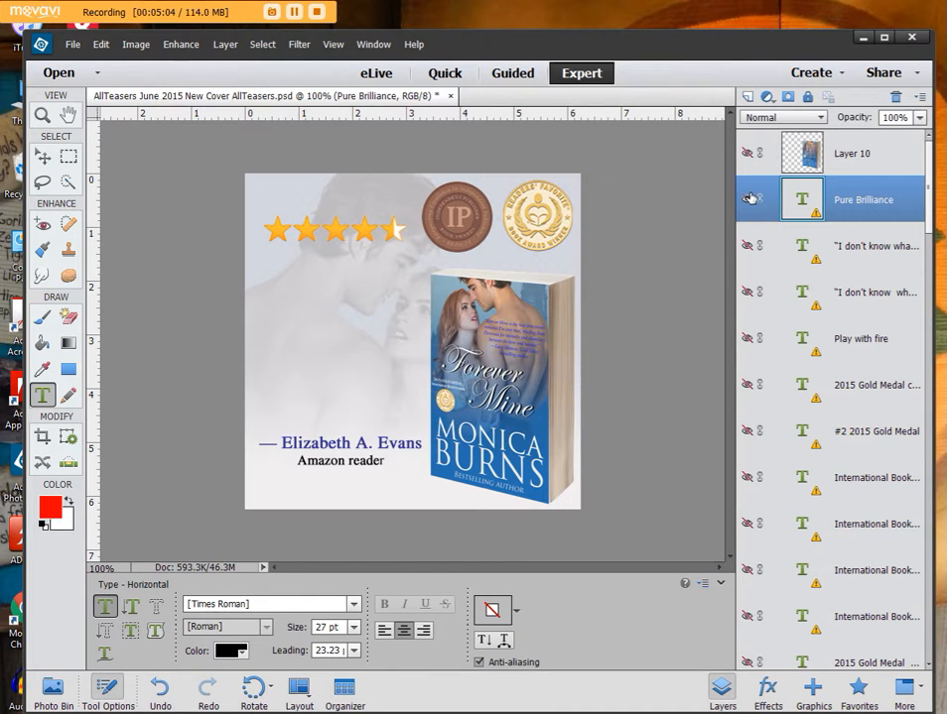
# Show the Pure Brilliance layer and open its text for editing, accepting the font substitution
pyautogui.click(751, 198)
pyautogui.click(326, 324)
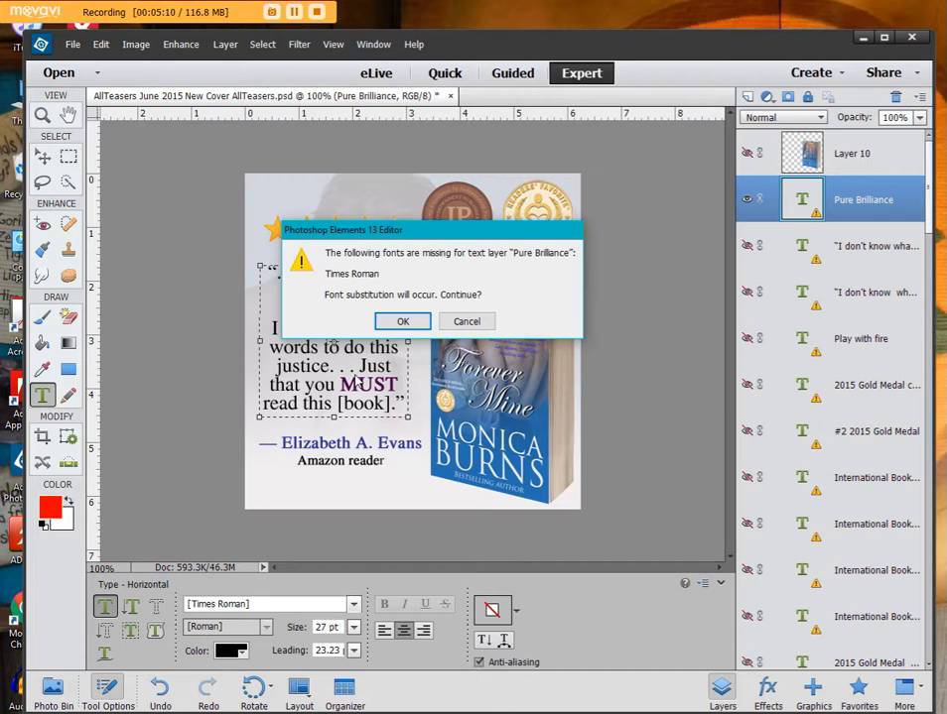
pyautogui.click(403, 322)
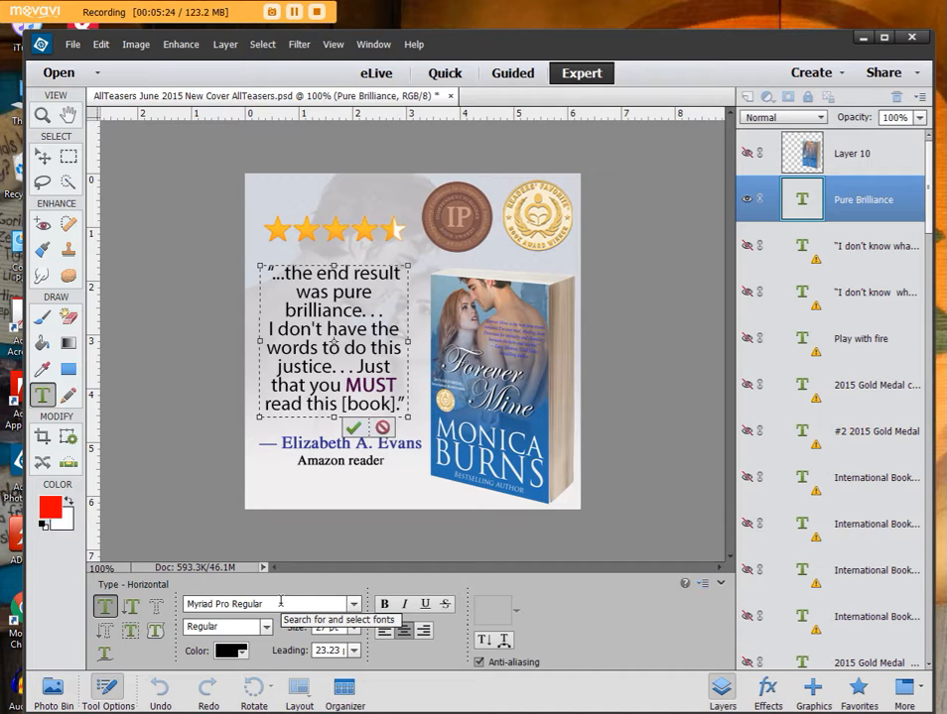
# Set the font of the entire Pure Brilliance quote to Times New Roman Regular and commit the edit
pyautogui.doubleClick(320, 309)
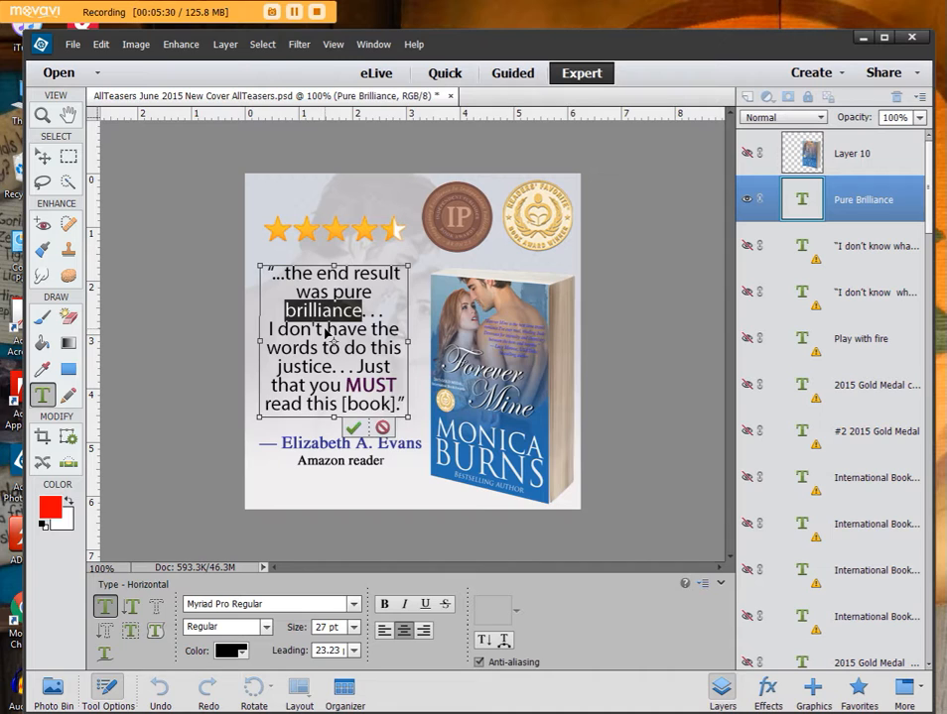
pyautogui.hotkey('ctrl', 'a')
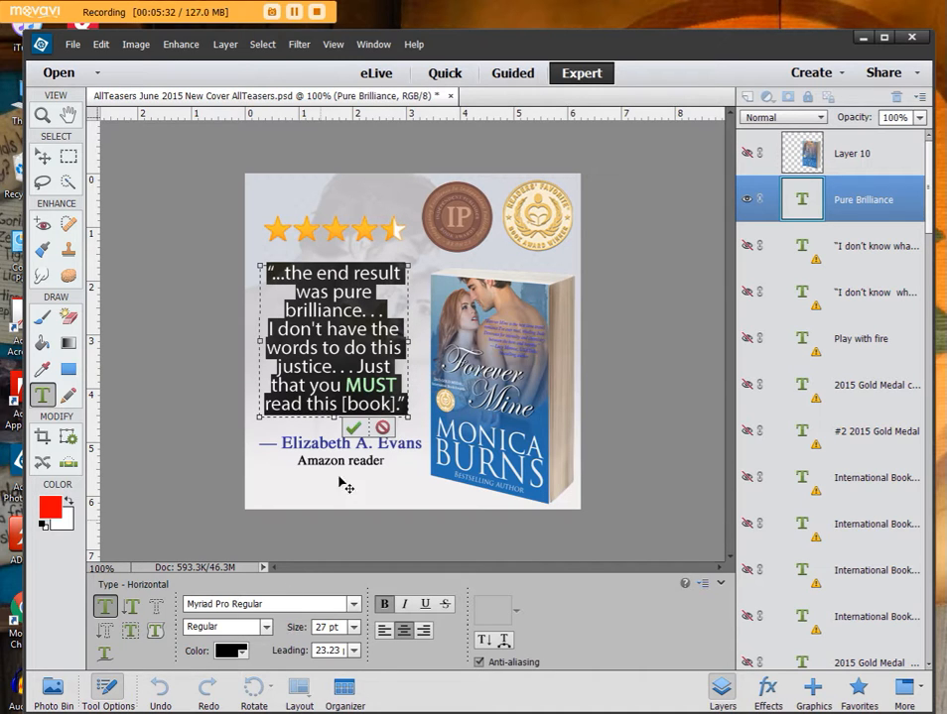
pyautogui.click(260, 603)
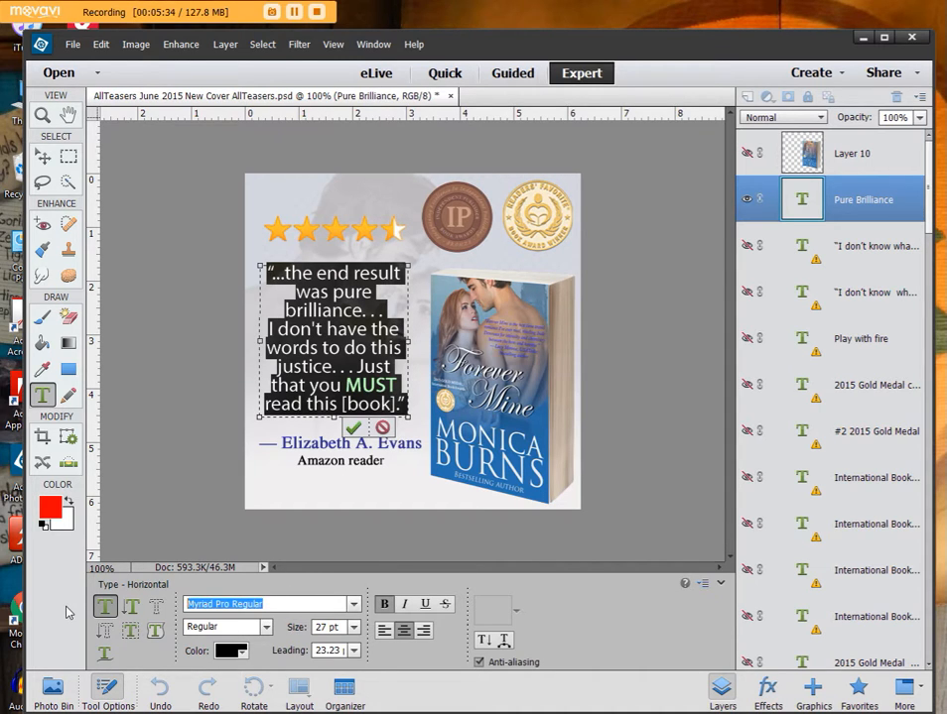
pyautogui.write('times')
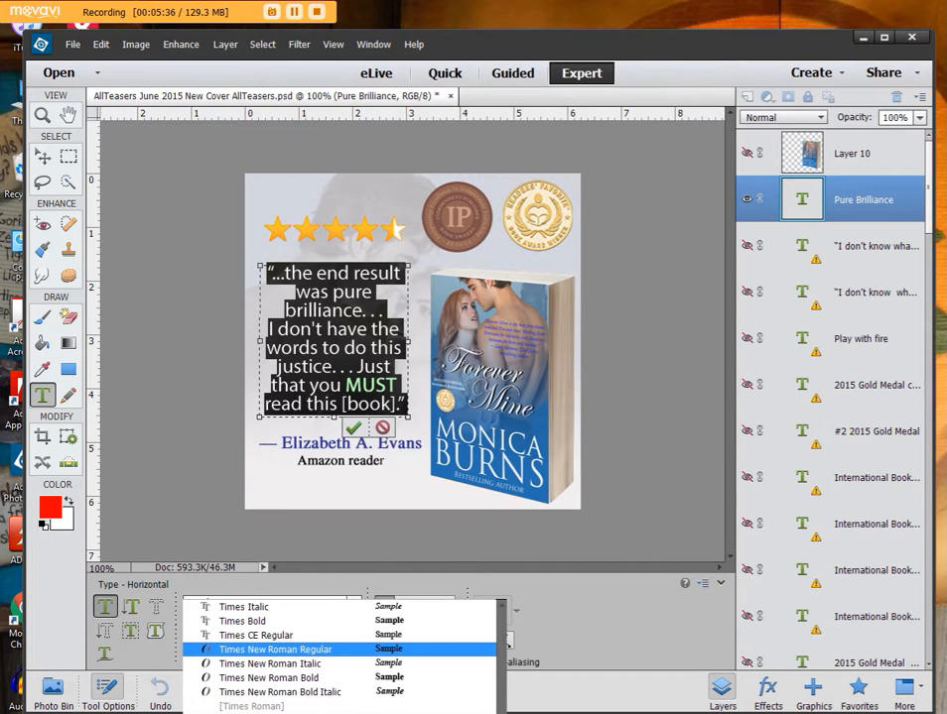
pyautogui.press('Return')
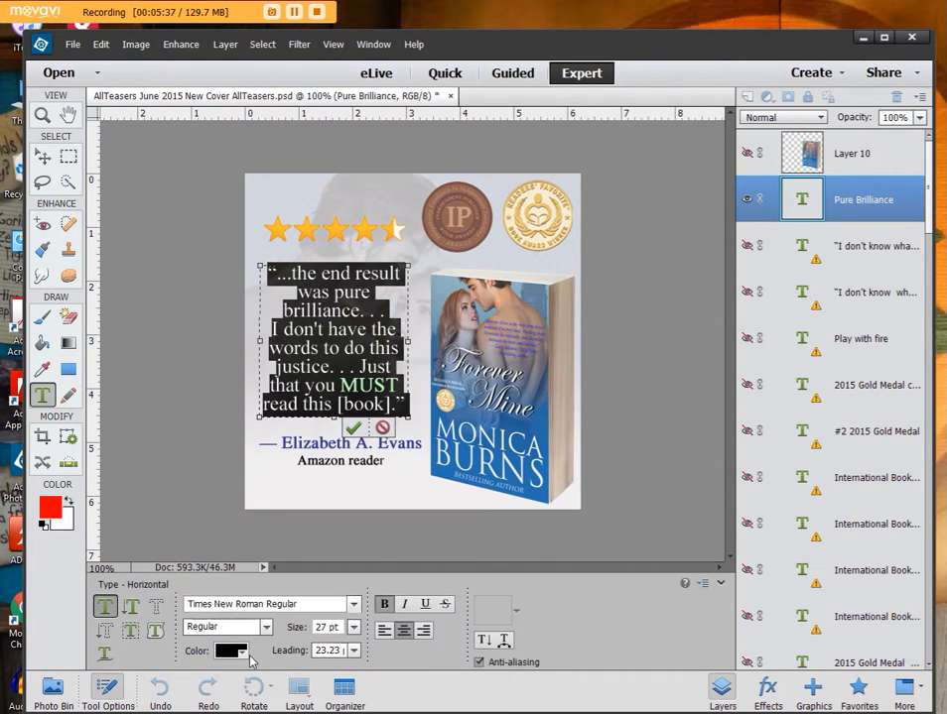
pyautogui.click(354, 429)
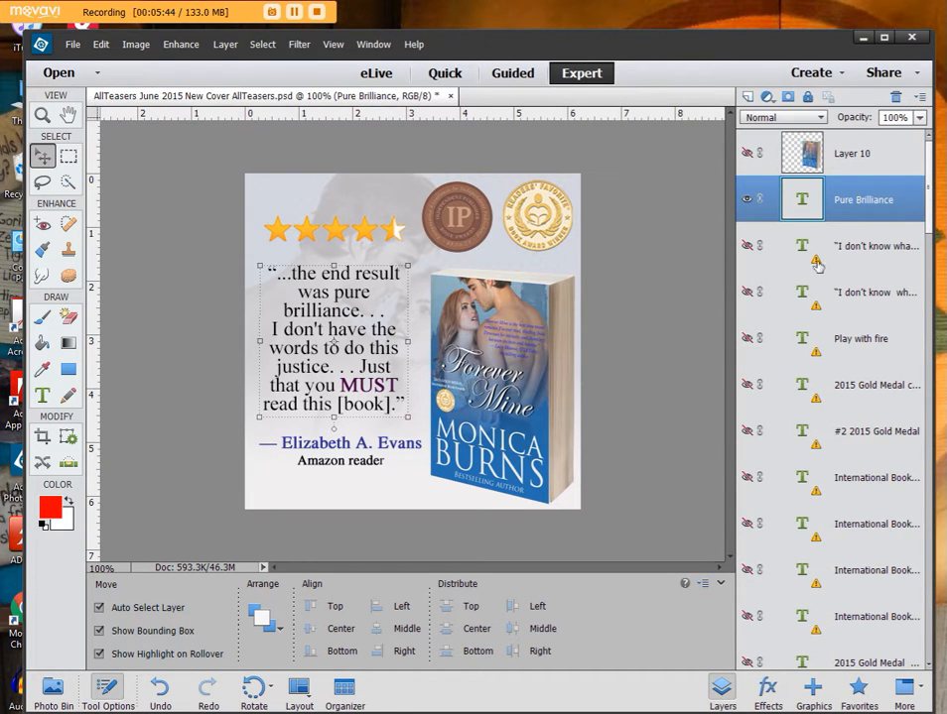
# Select the “I don't know wha... quote layer, show it briefly with Pure Brilliance hidden, and leave both layers hidden
pyautogui.scroll(-5, 809, 387)
pyautogui.scroll(-10, 823, 417)
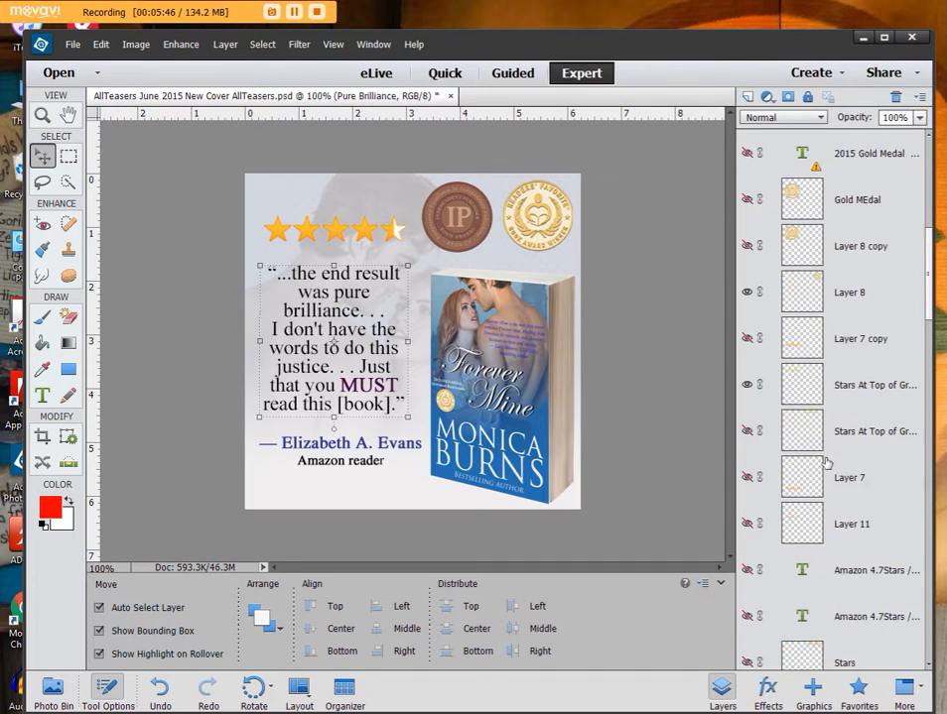
pyautogui.scroll(15, 827, 447)
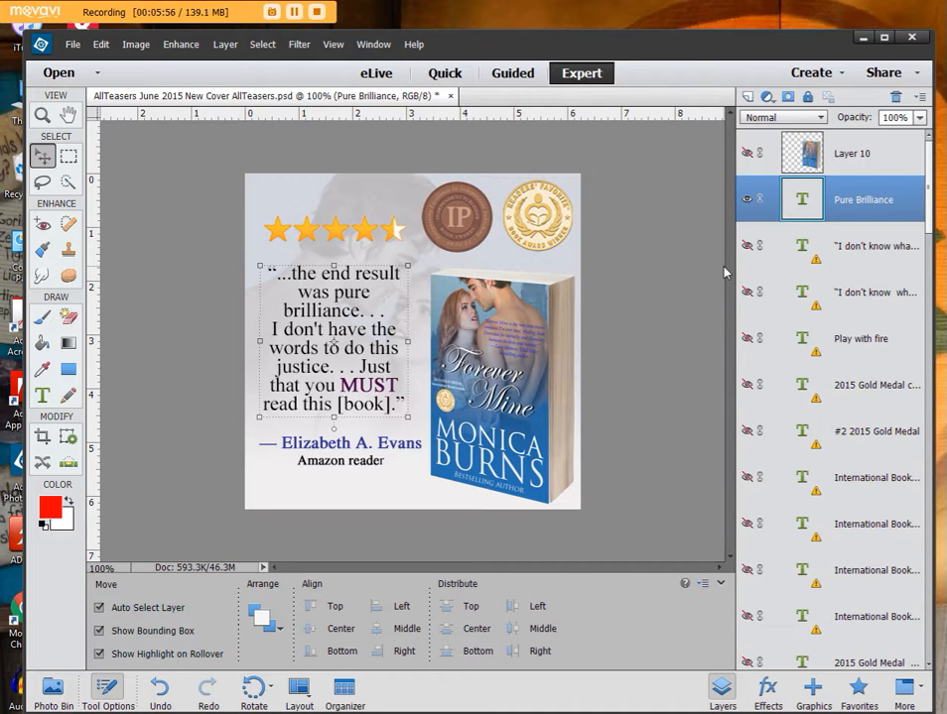
pyautogui.click(833, 248)
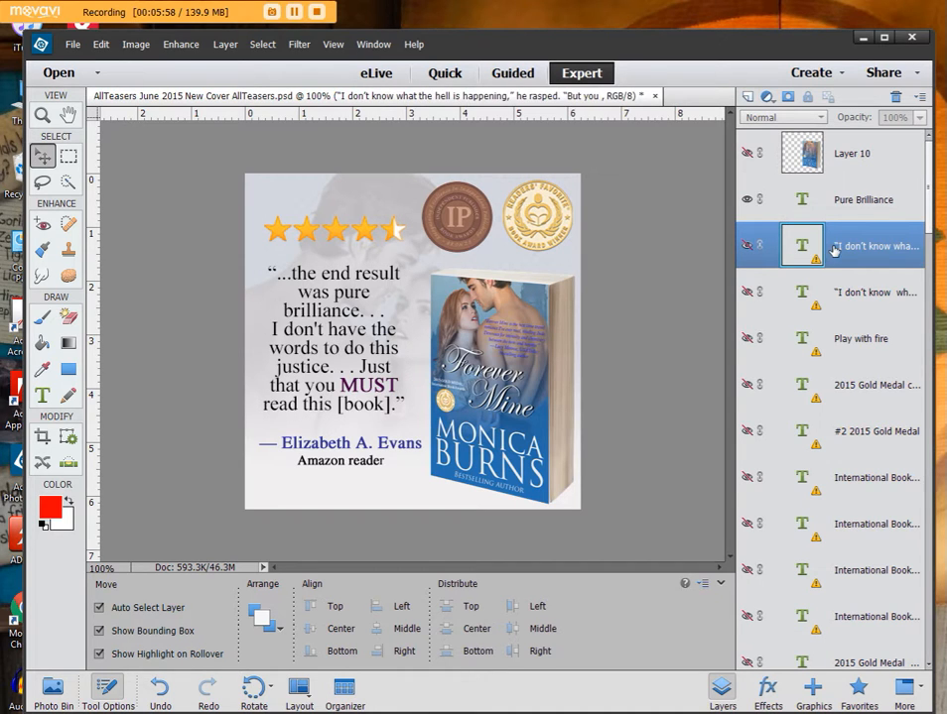
pyautogui.click(747, 247)
pyautogui.click(748, 200)
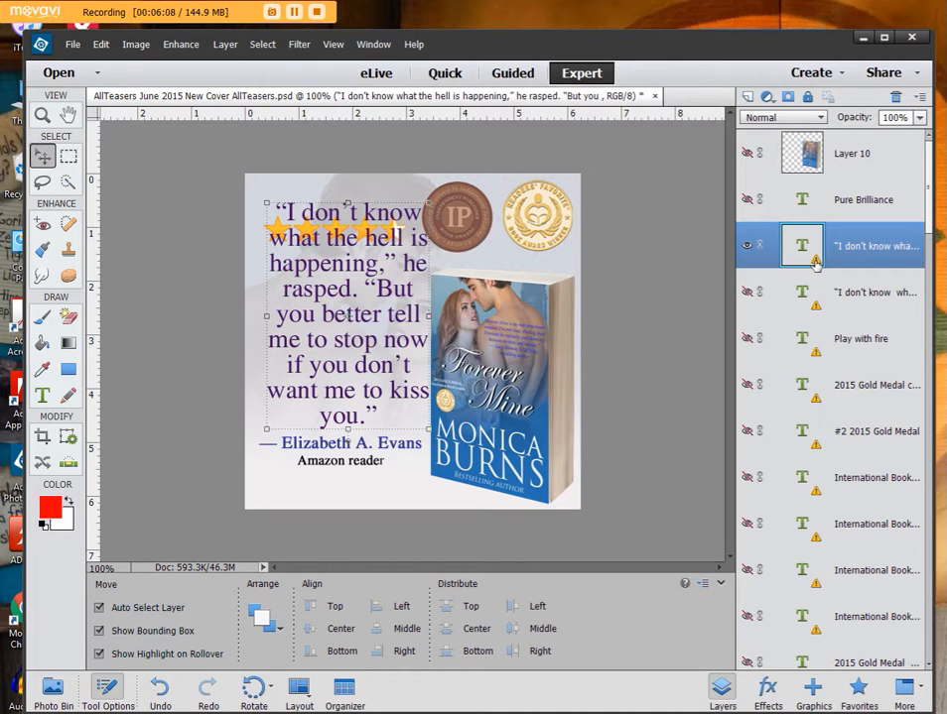
pyautogui.click(746, 245)
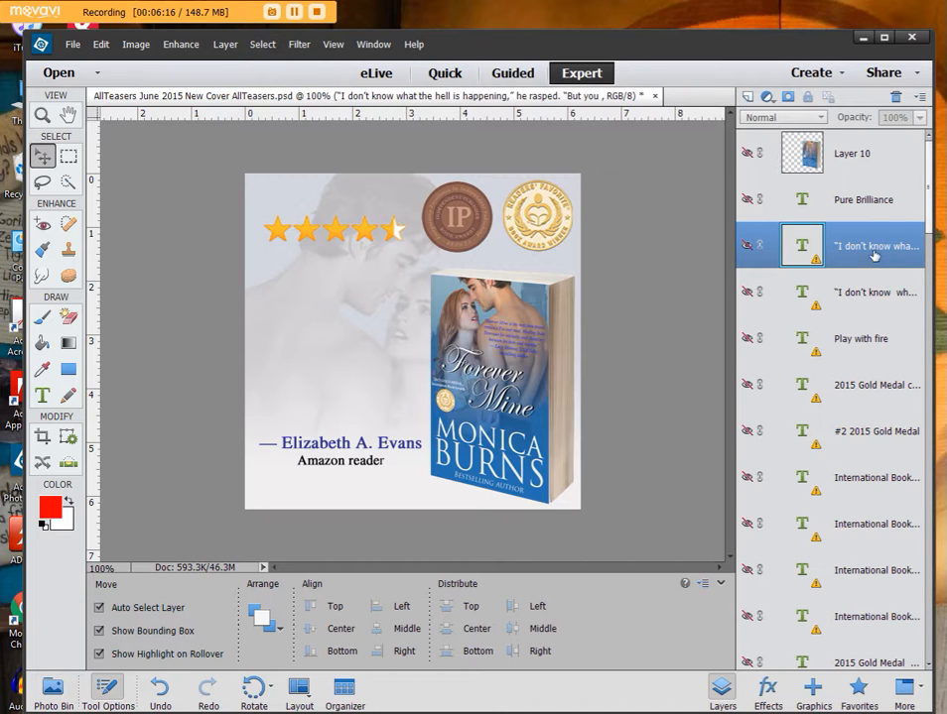
# Select all layers similar to the selected text layer and check the selection throughout the layer stack
pyautogui.click(264, 45)
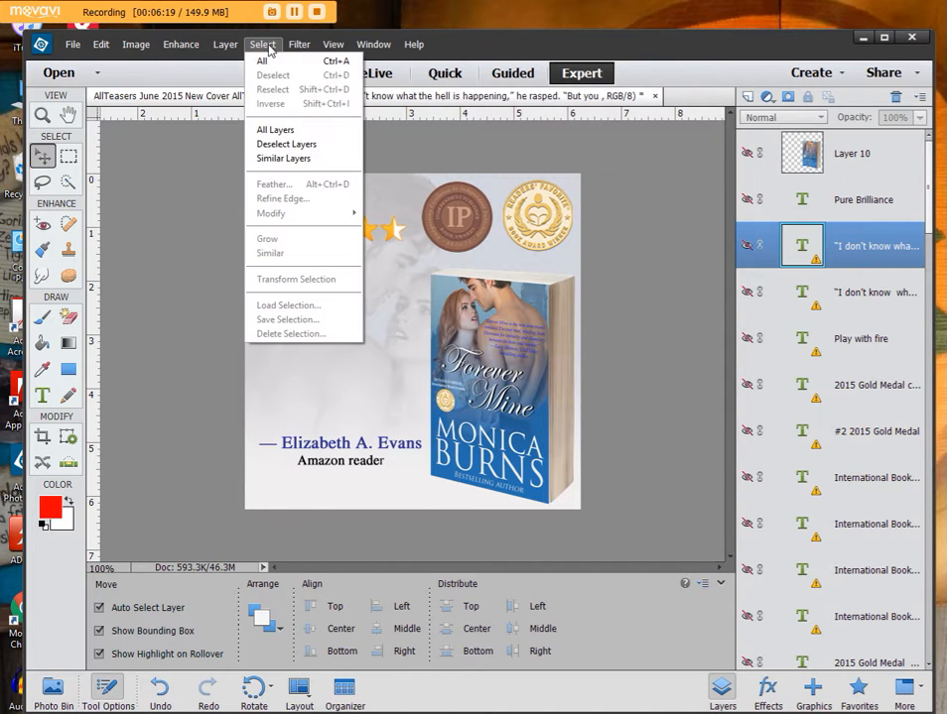
pyautogui.click(284, 159)
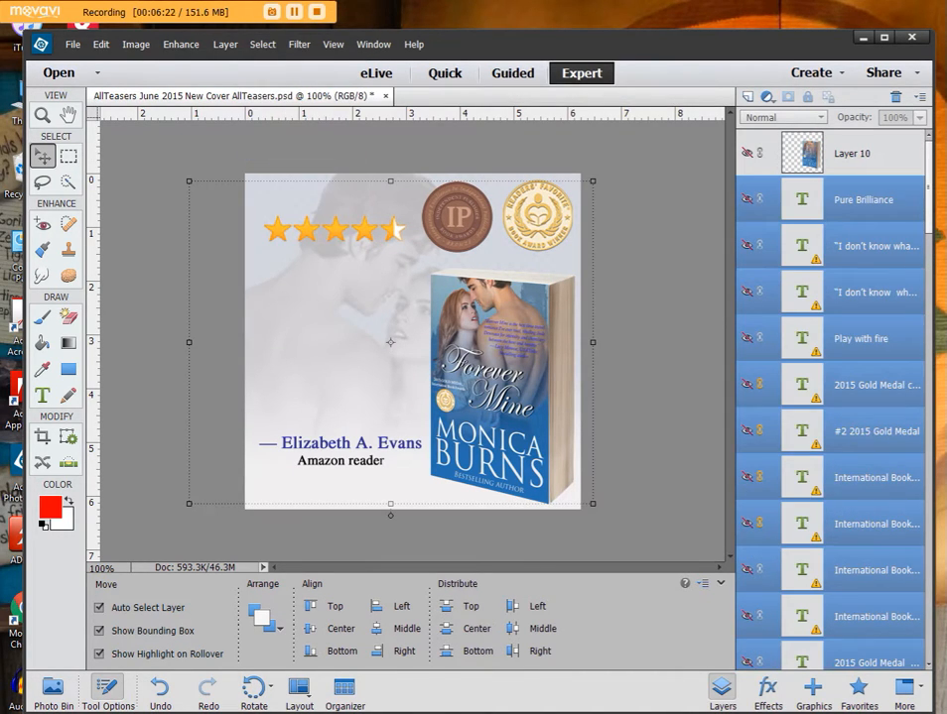
pyautogui.moveTo(931, 219); pyautogui.dragTo(933, 470)
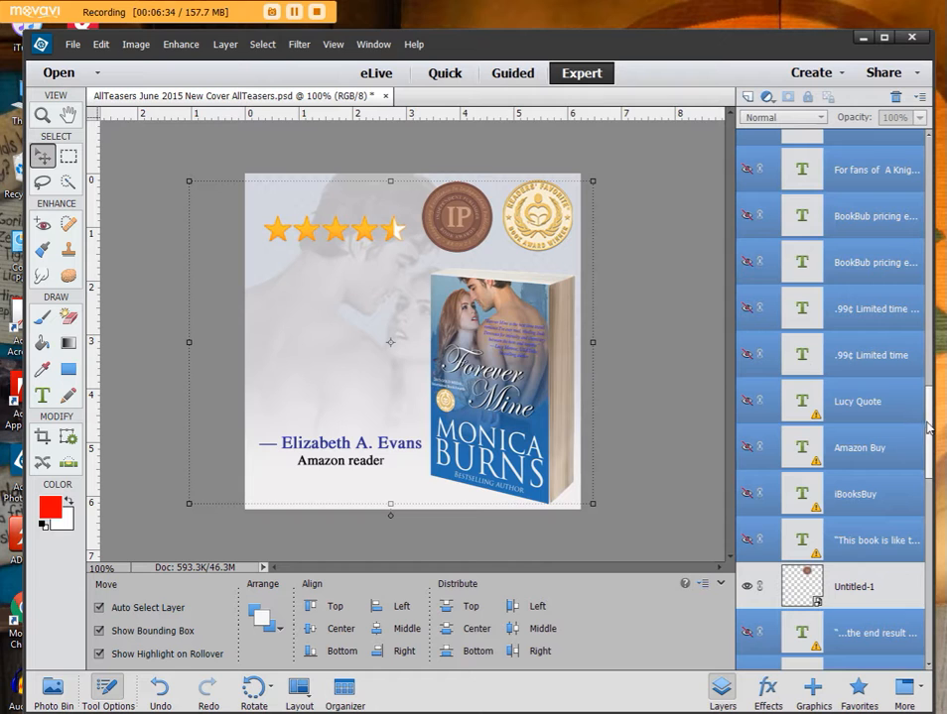
# Replace all missing fonts in the selected text layers and check the layer stack for font warnings
pyautogui.moveTo(931, 426); pyautogui.dragTo(919, 159)
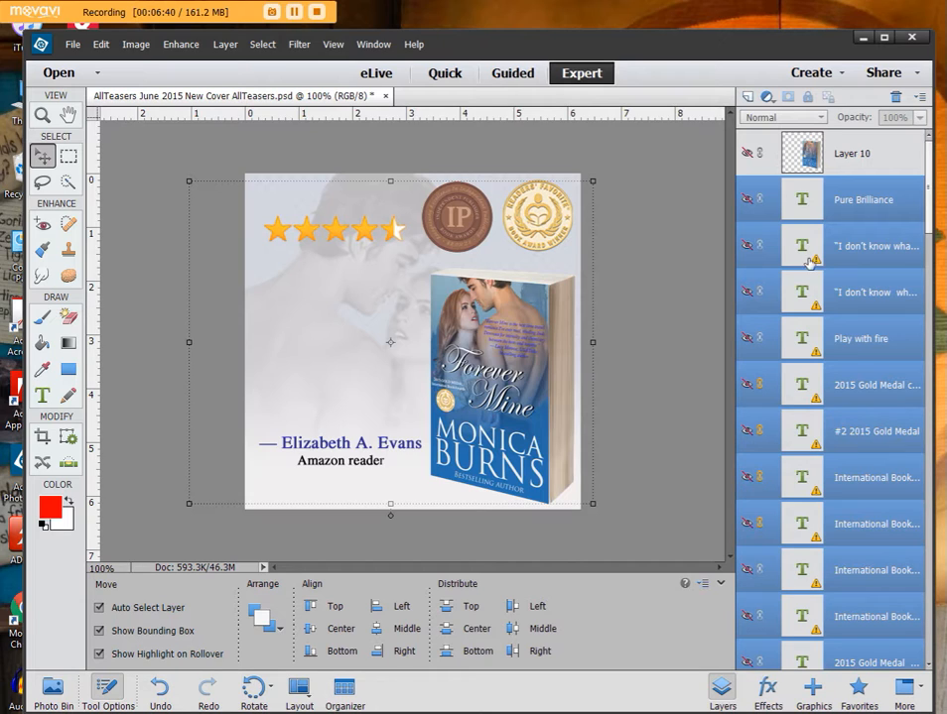
pyautogui.moveTo(813, 267)
pyautogui.click(230, 45)
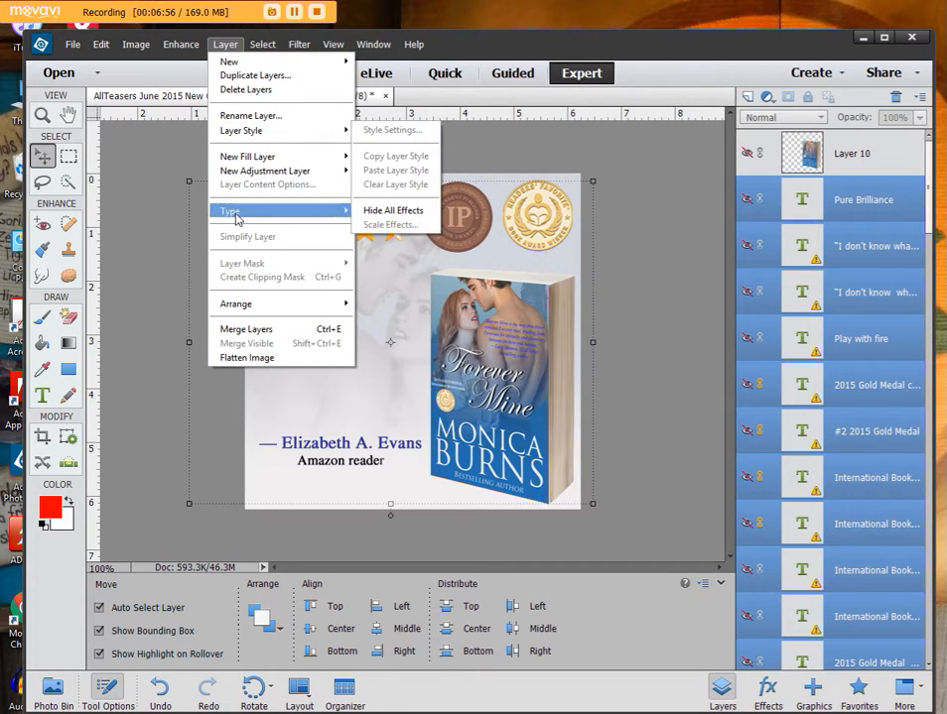
pyautogui.moveTo(243, 212)
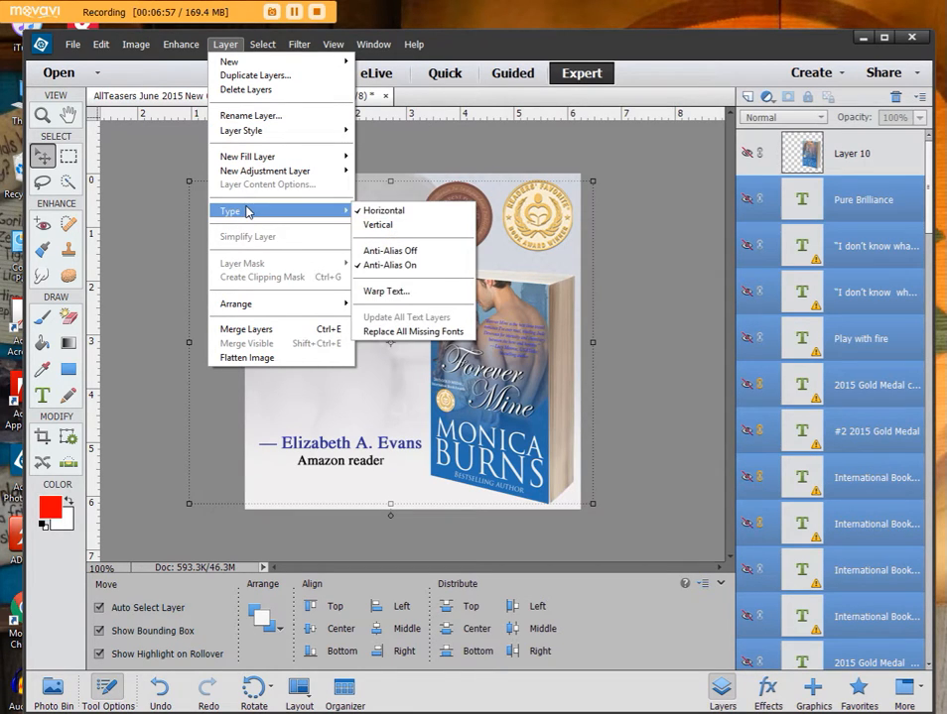
pyautogui.click(463, 332)
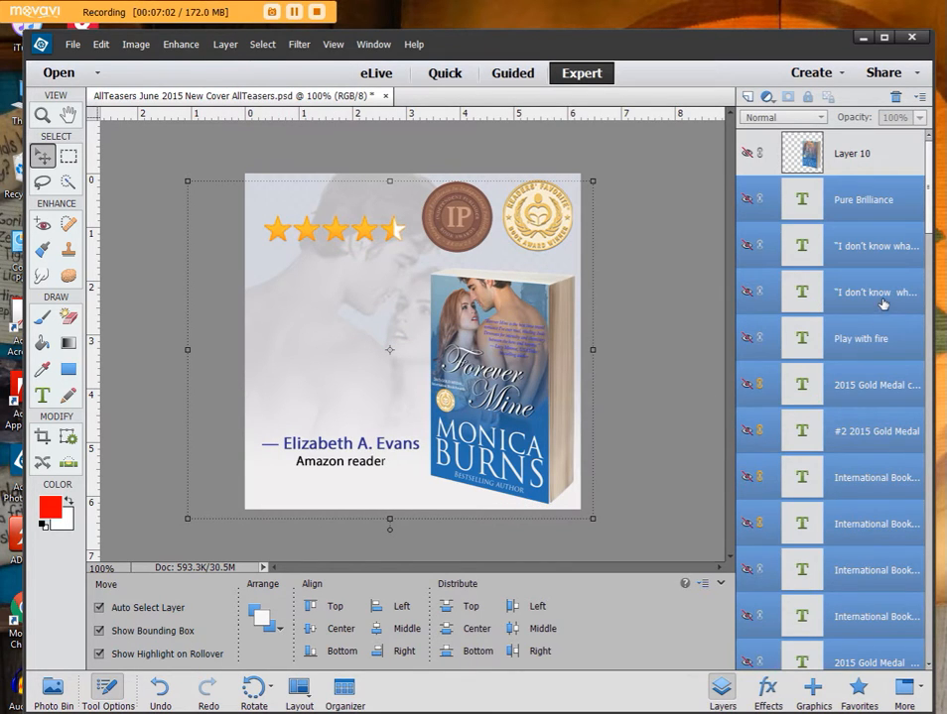
pyautogui.scroll(-2, 882, 306)
pyautogui.scroll(-10, 882, 307)
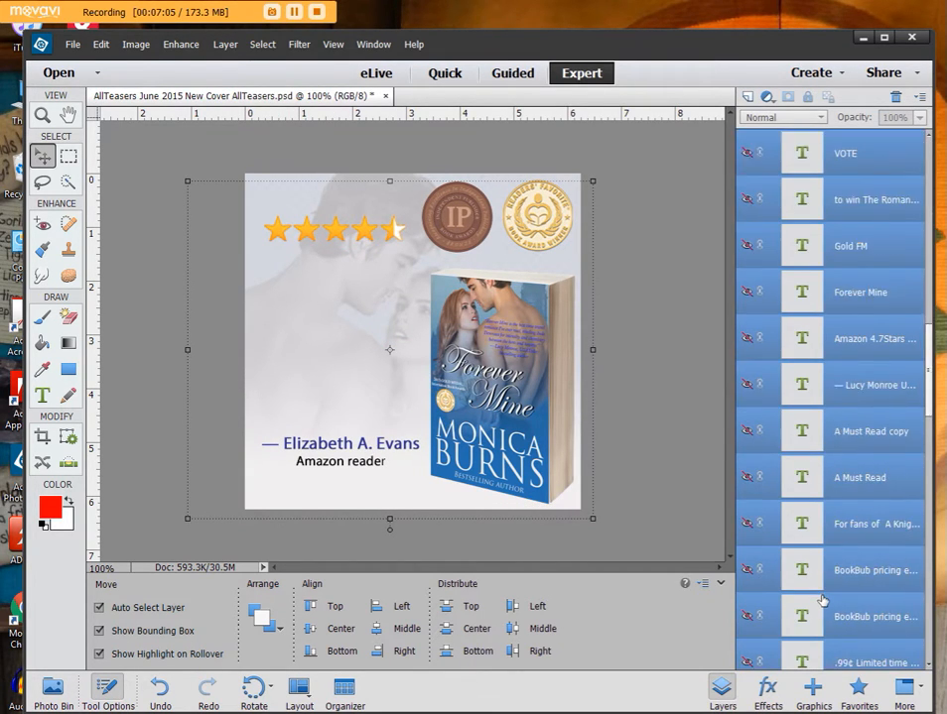
pyautogui.scroll(4, 832, 467)
pyautogui.scroll(8, 831, 278)
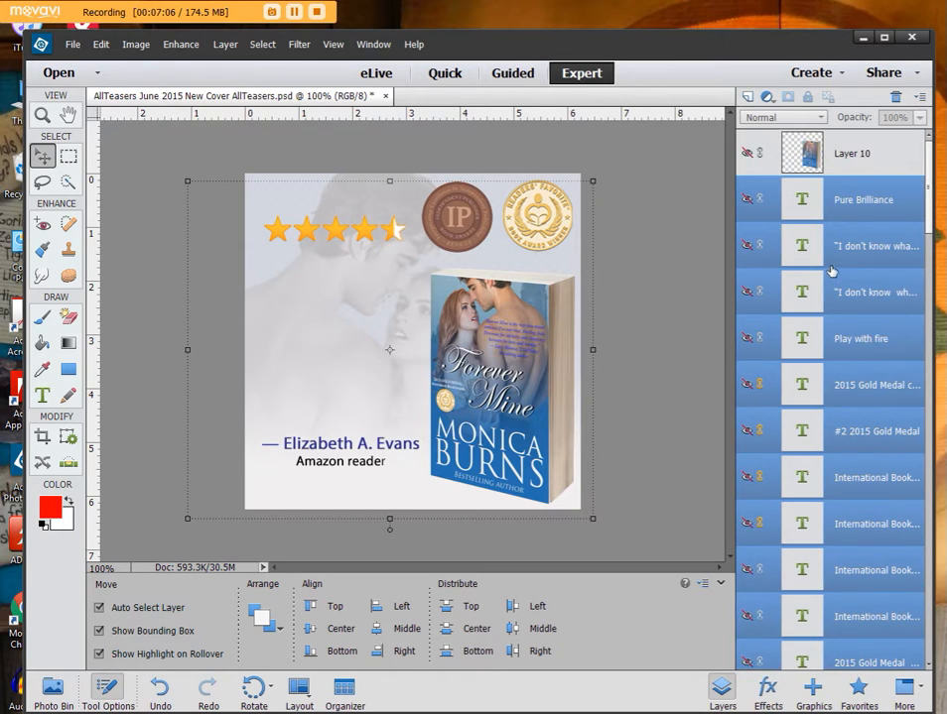
# Show the “I don't know wha... quote layer, set its entire text to Times New Roman Regular, and commit the edit
pyautogui.click(746, 250)
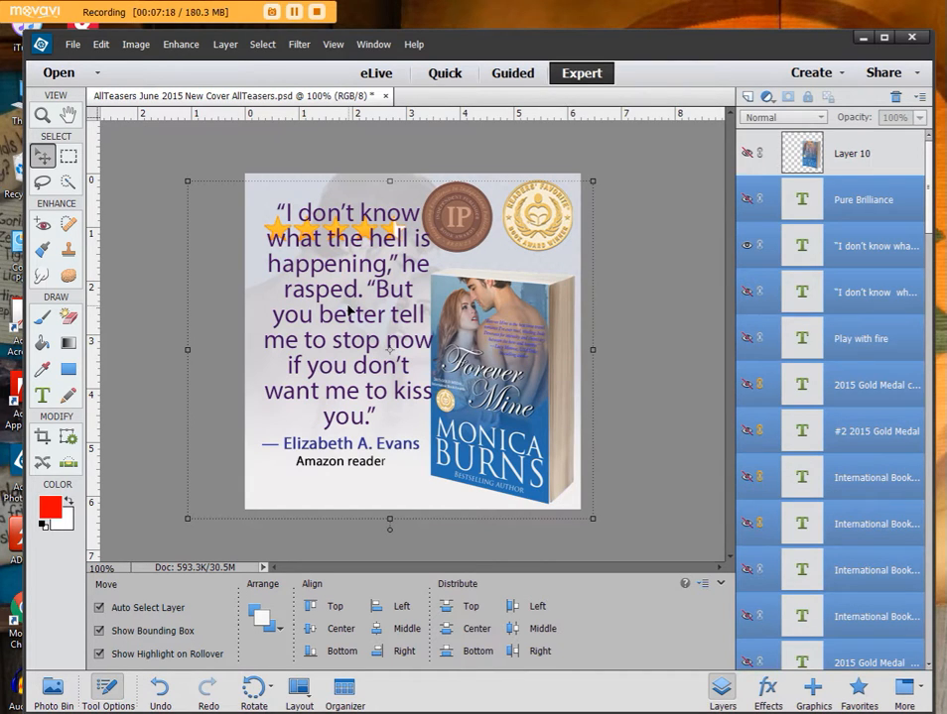
pyautogui.click(855, 248)
pyautogui.doubleClick(382, 318)
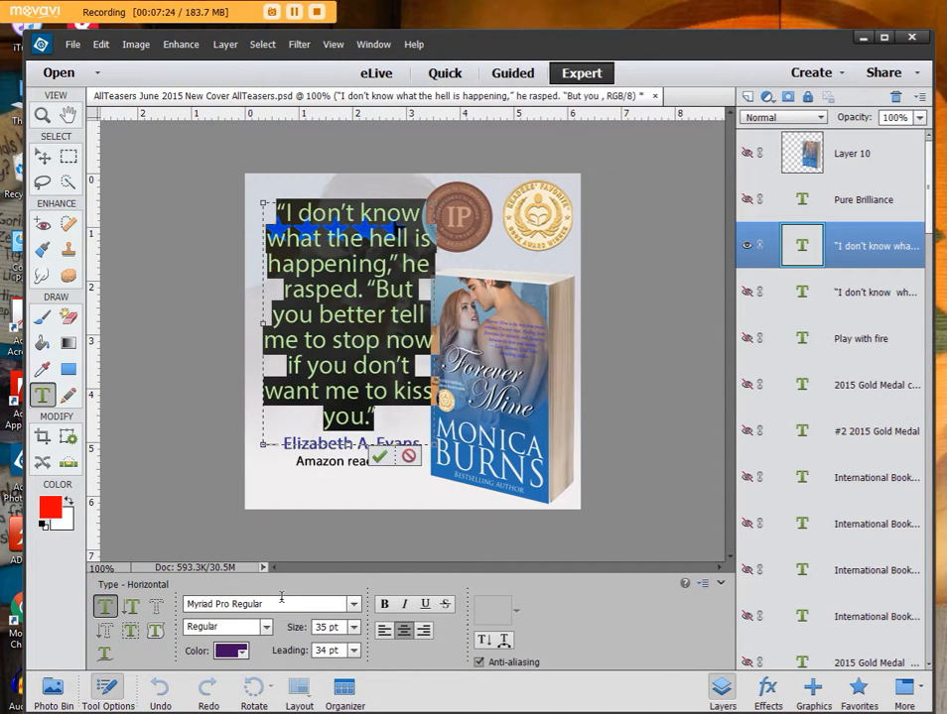
pyautogui.click(281, 601)
pyautogui.write('Time')
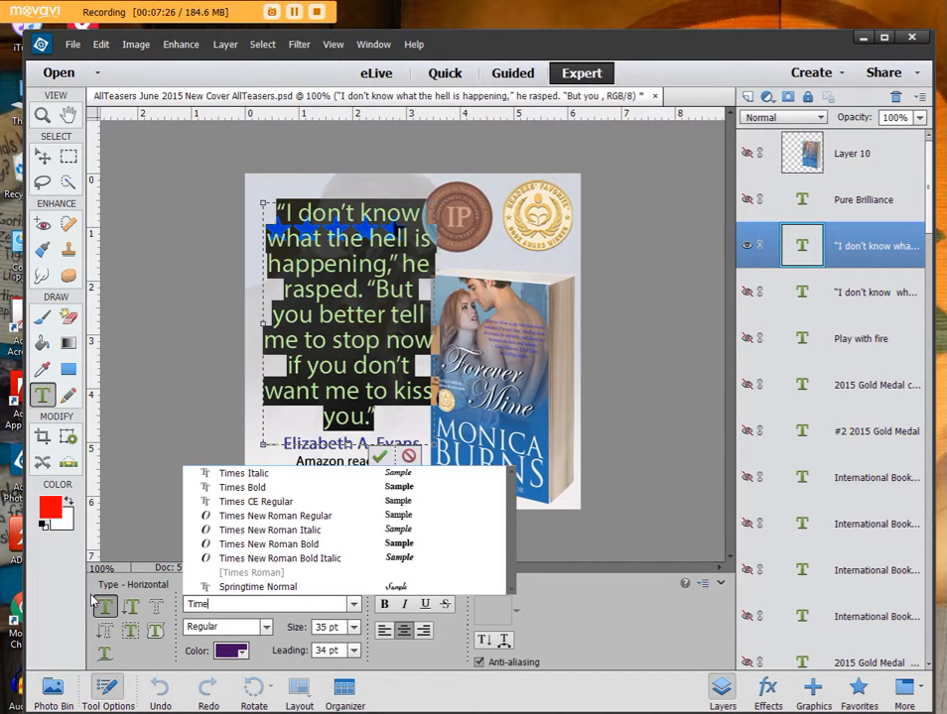
pyautogui.click(324, 517)
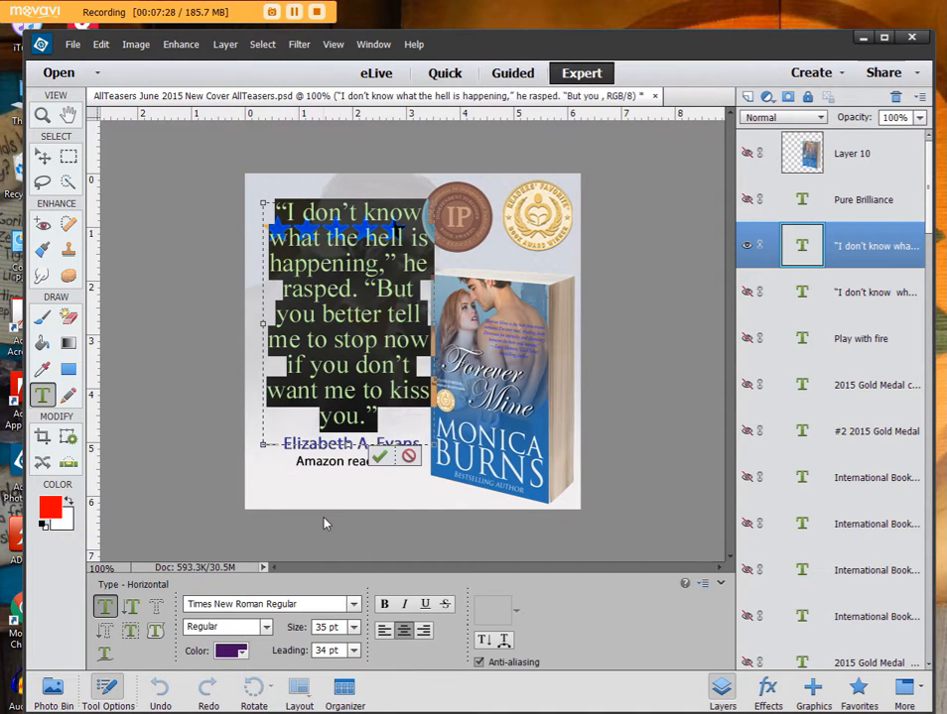
pyautogui.click(380, 456)
pyautogui.press('v')
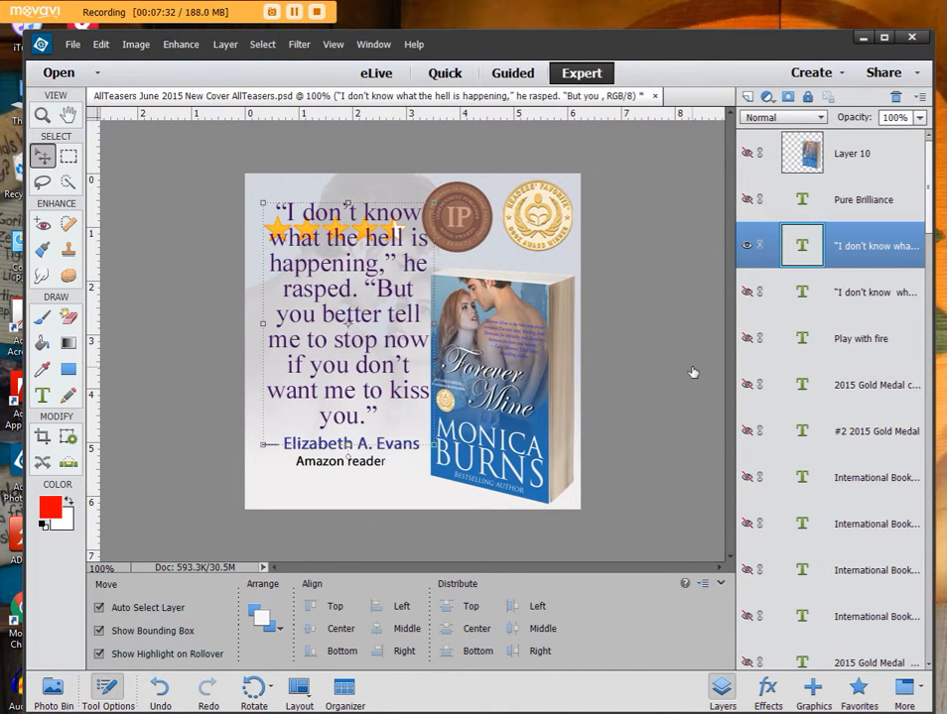
# Hide the “I don't know wha... layer and show the “I don't know wh... quote layer directly below it
pyautogui.click(748, 246)
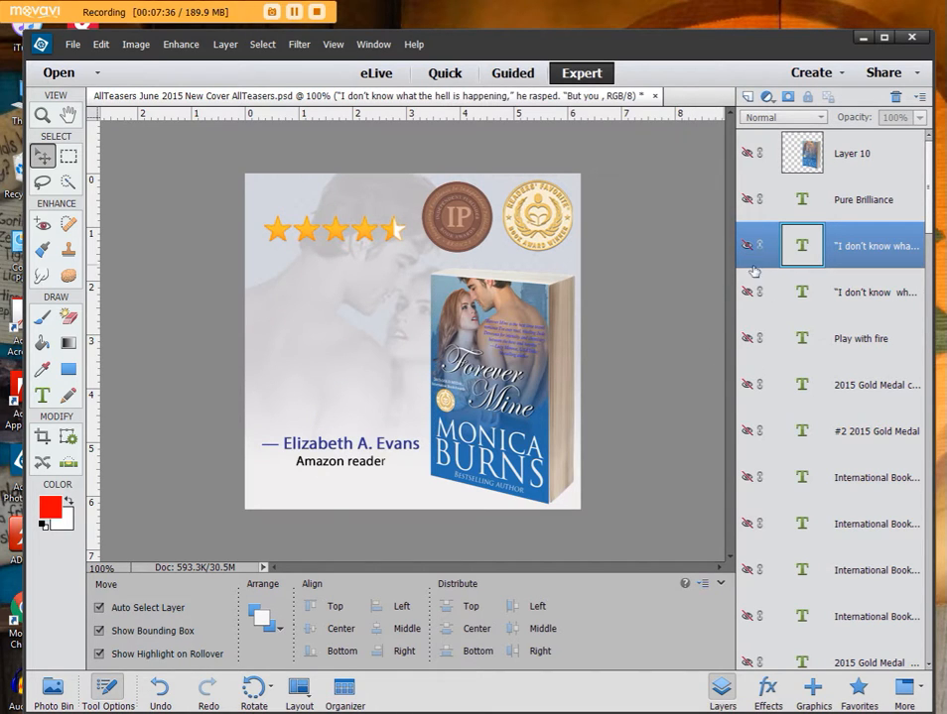
pyautogui.click(749, 293)
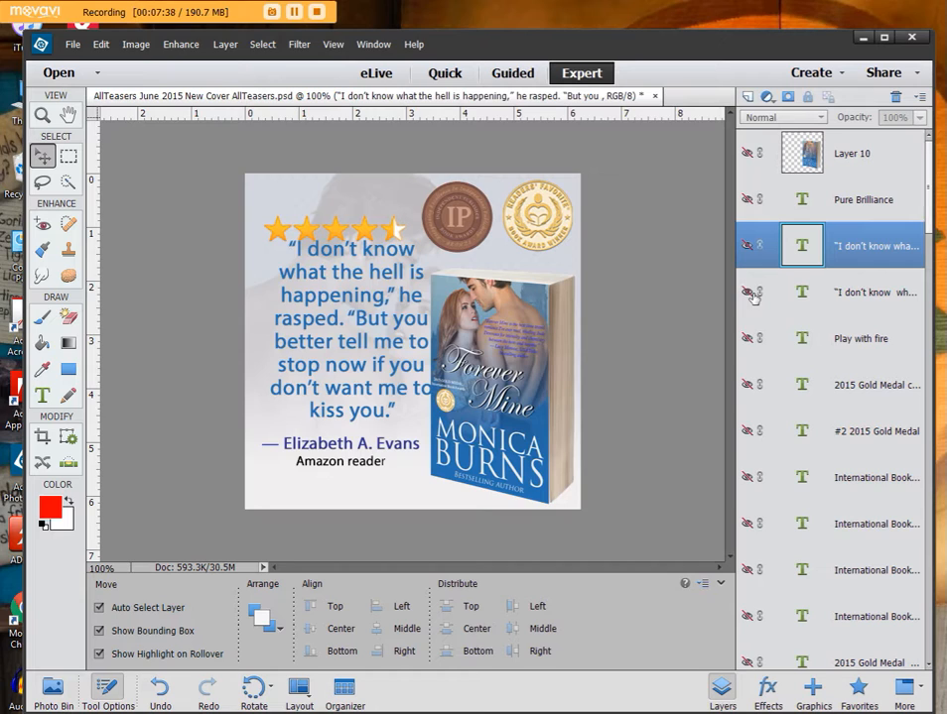
pyautogui.click(749, 293)
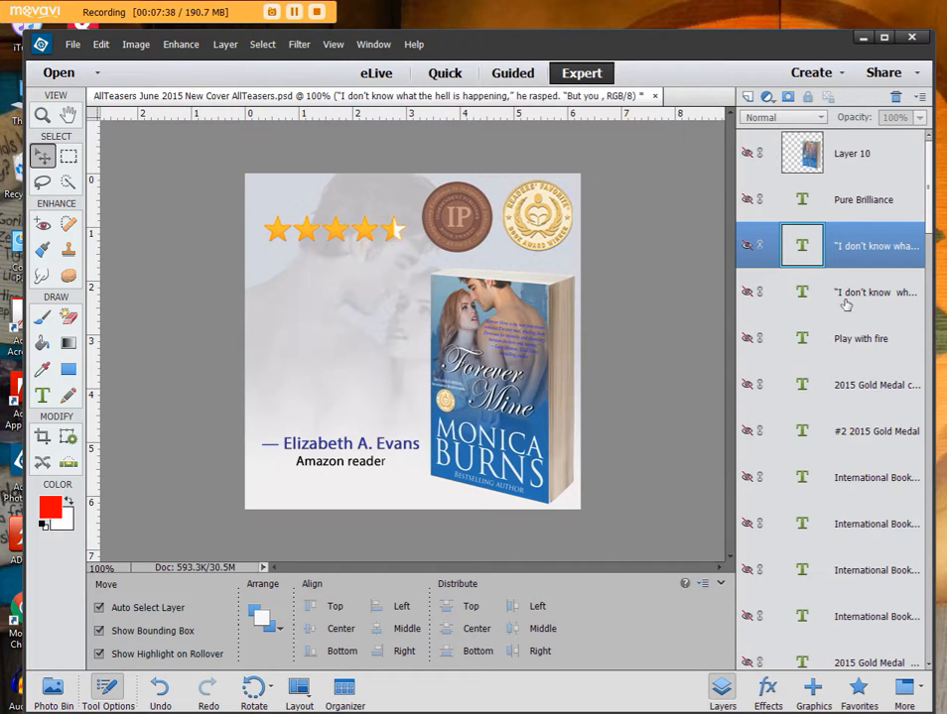
pyautogui.click(749, 293)
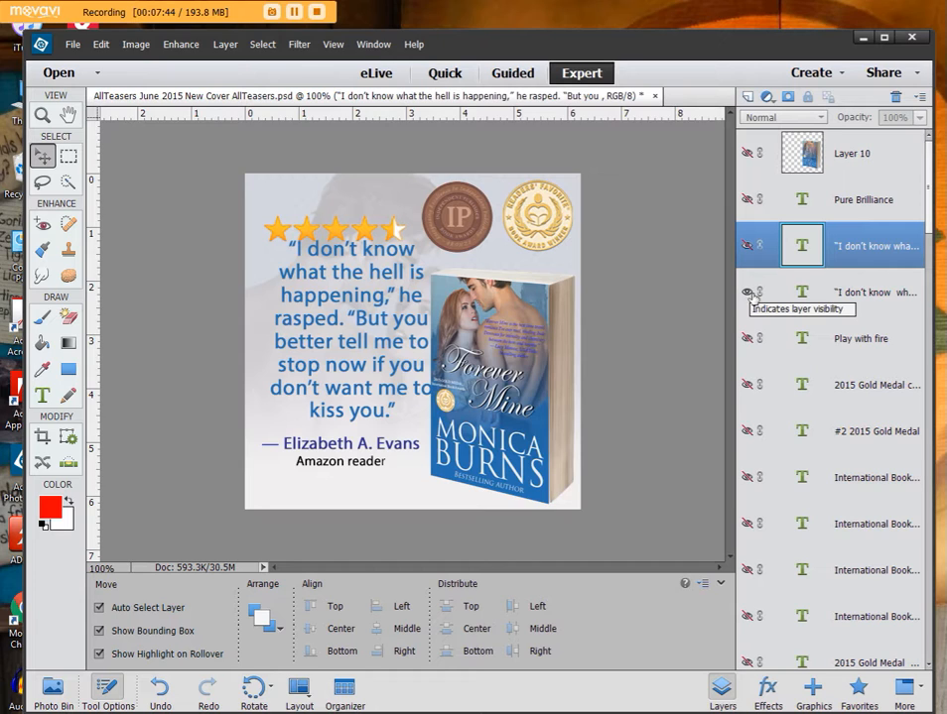
pyautogui.click(749, 293)
pyautogui.click(749, 293)
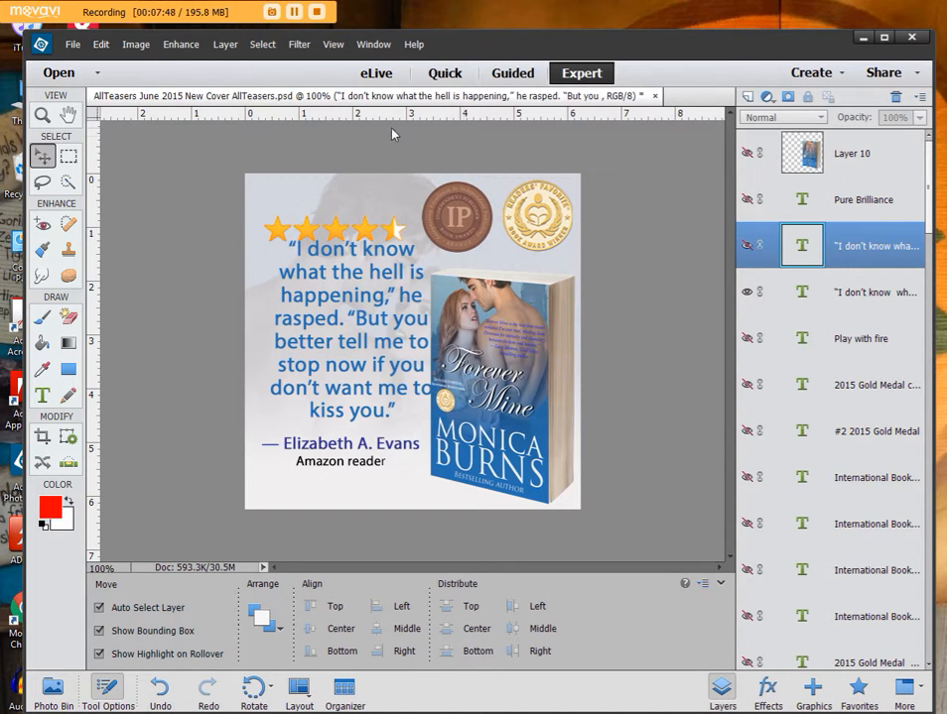
# Select all text layers similar to the active one and check the selection in the layer stack
pyautogui.click(225, 44)
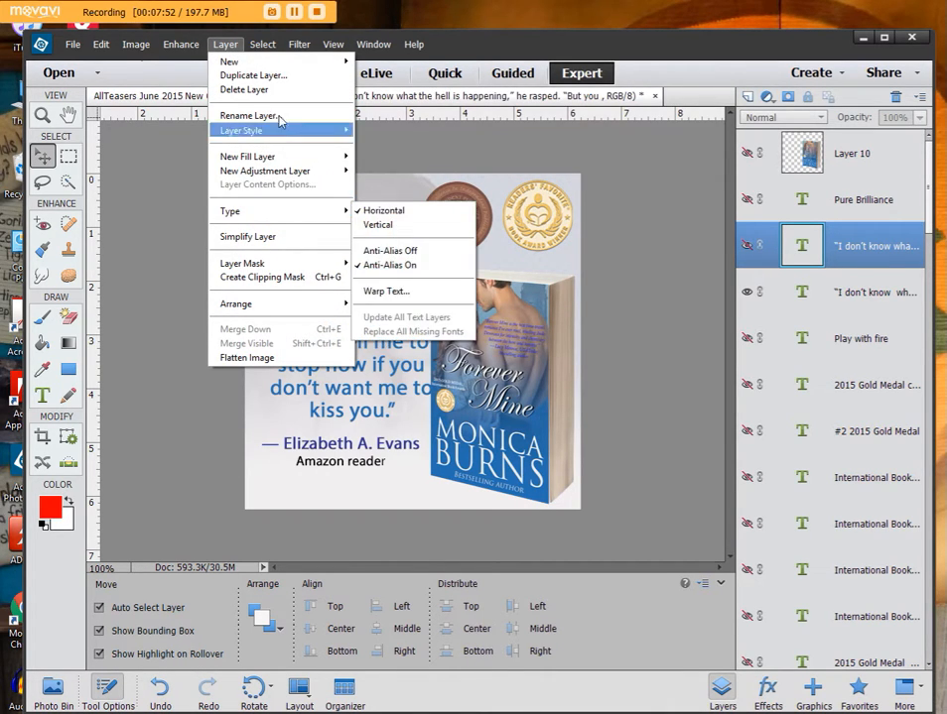
pyautogui.moveTo(263, 45)
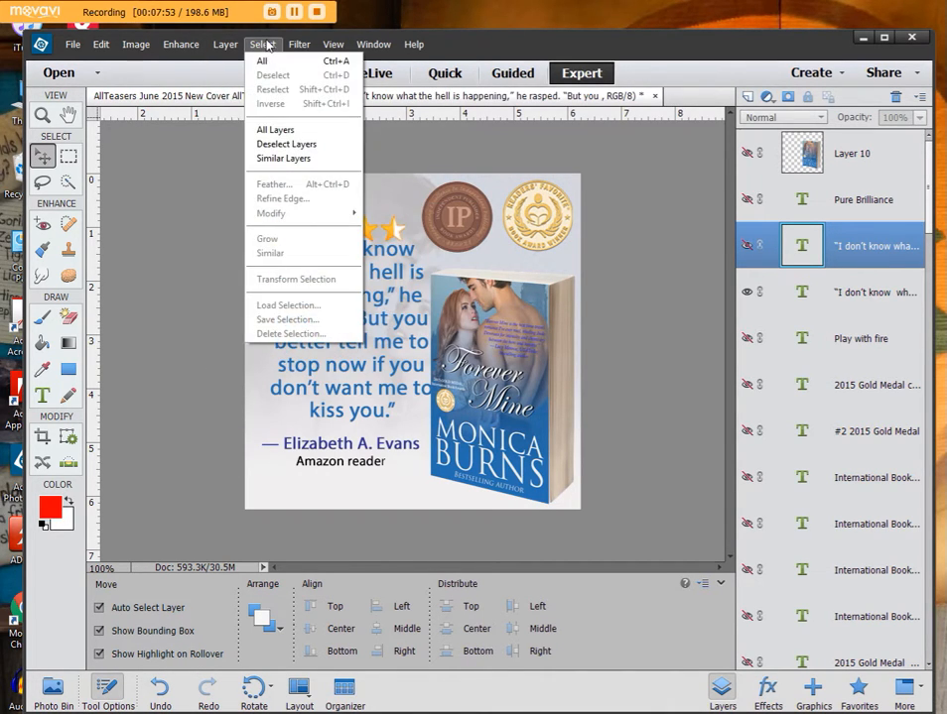
pyautogui.click(274, 160)
pyautogui.scroll(-5, 853, 253)
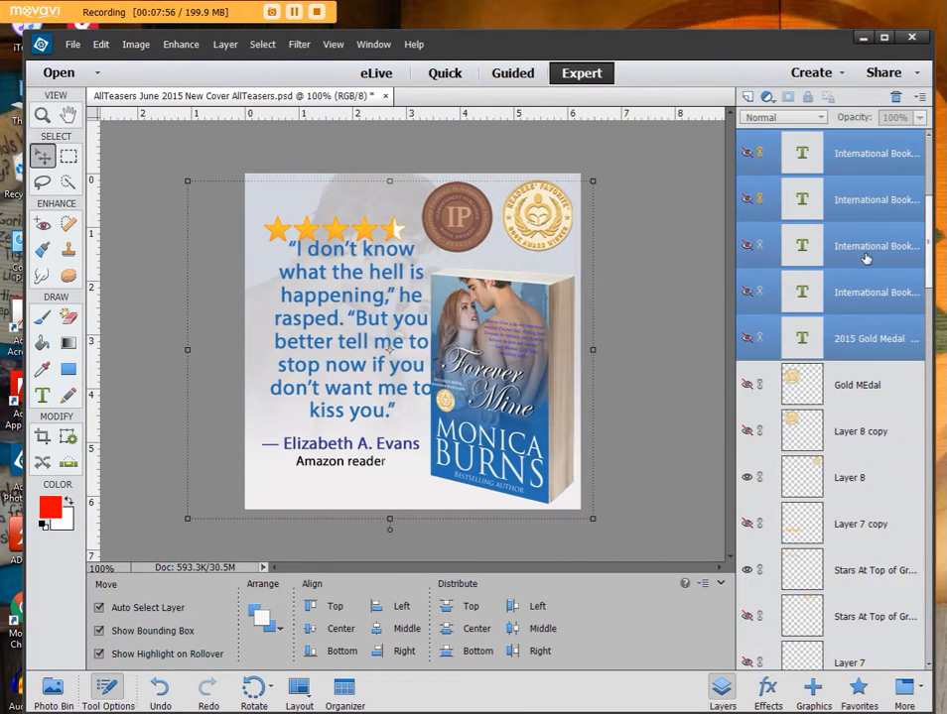
pyautogui.scroll(3, 861, 264)
pyautogui.scroll(3, 862, 262)
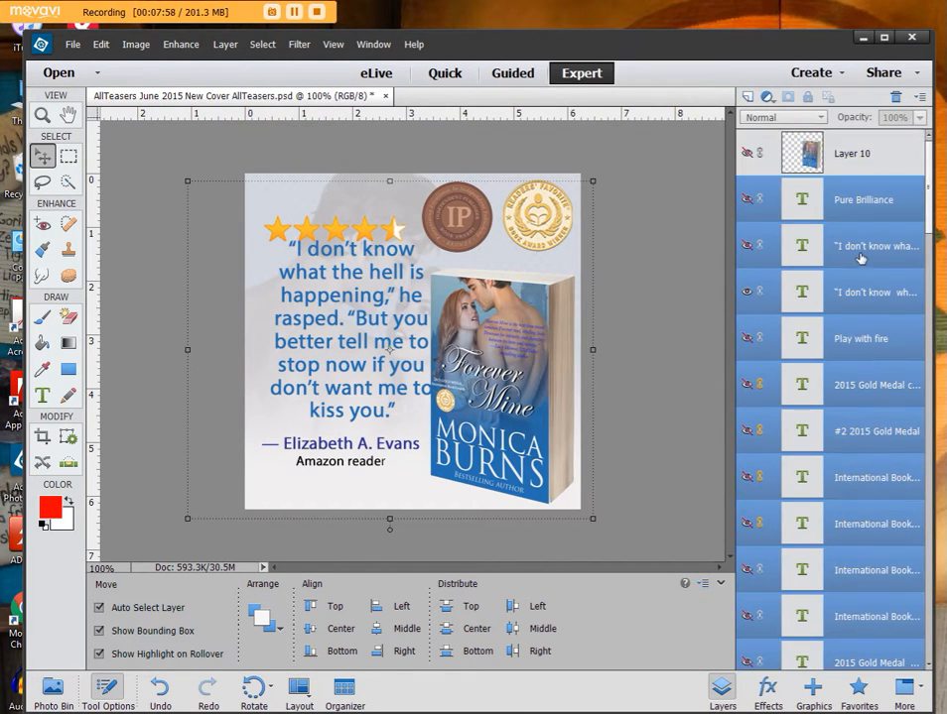
# Set the font of all selected text layers to Times New Roman Regular with the Type tool
pyautogui.click(42, 398)
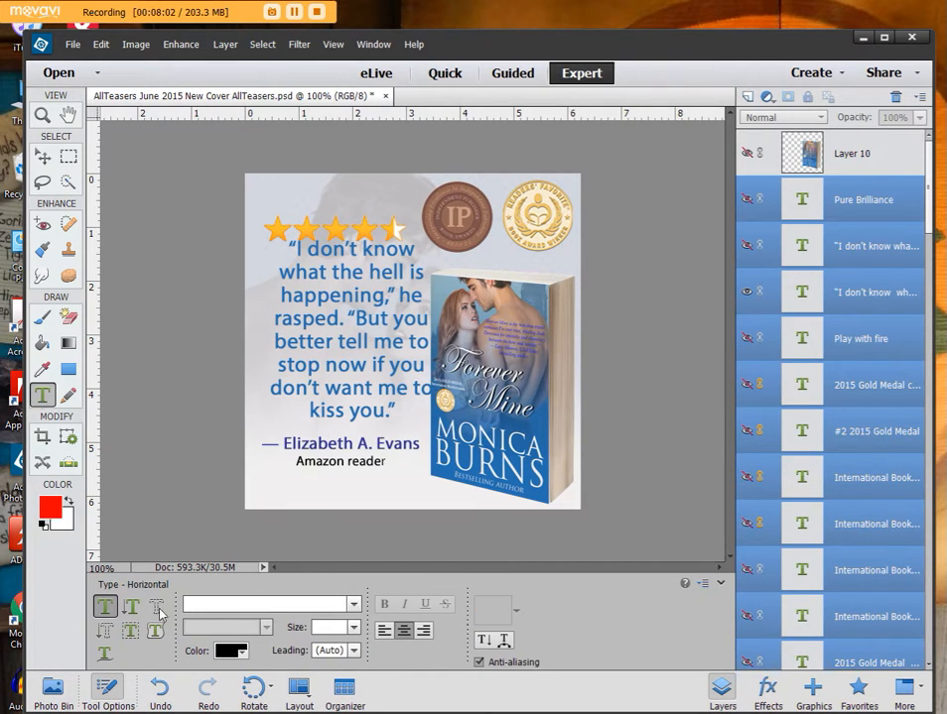
pyautogui.write('times')
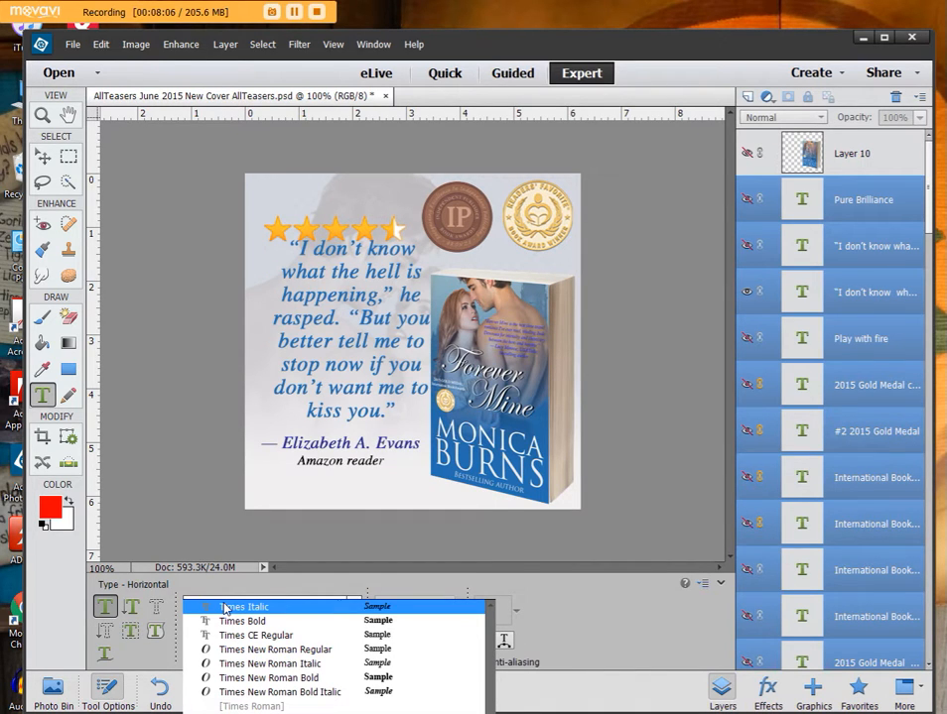
pyautogui.click(304, 656)
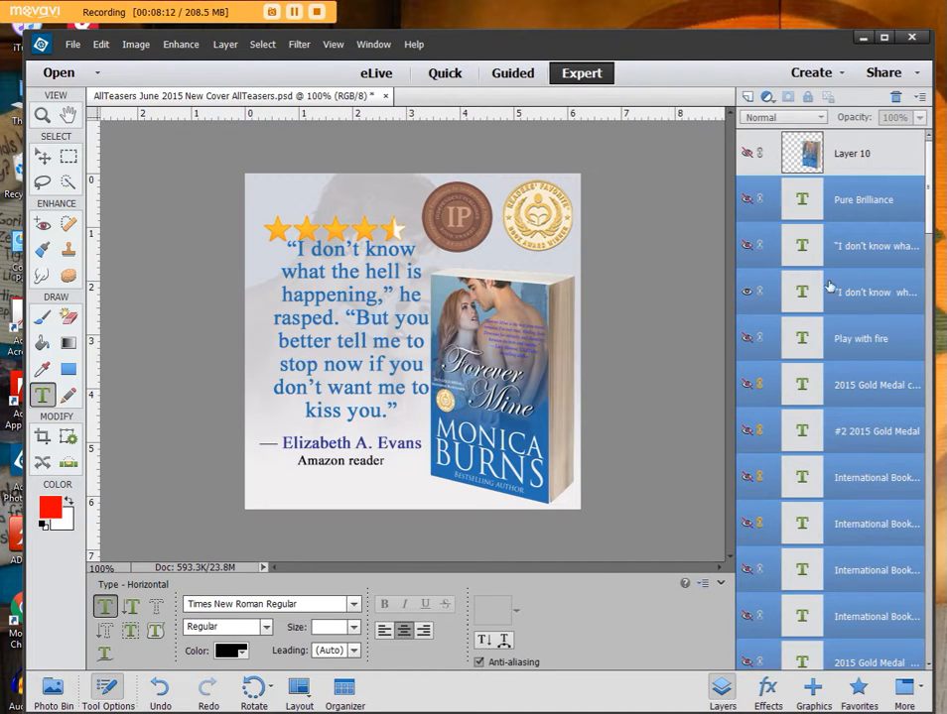
# Make only Pure Brilliance active, hide the visible quote, and check the font in the Play with fire and 2015 Gold Medal layers
pyautogui.click(900, 200)
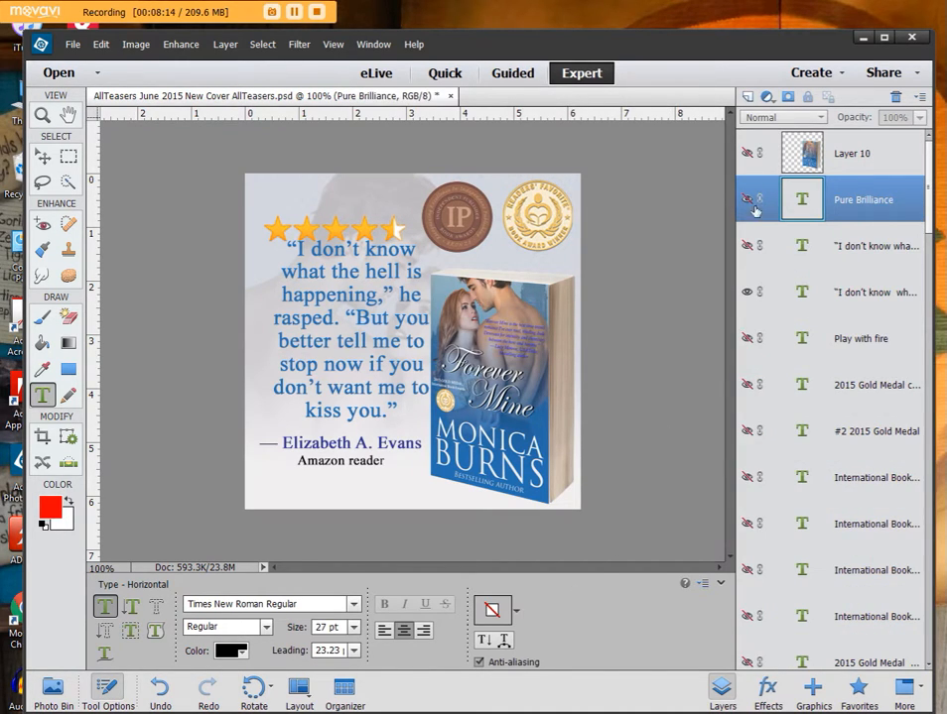
pyautogui.click(747, 293)
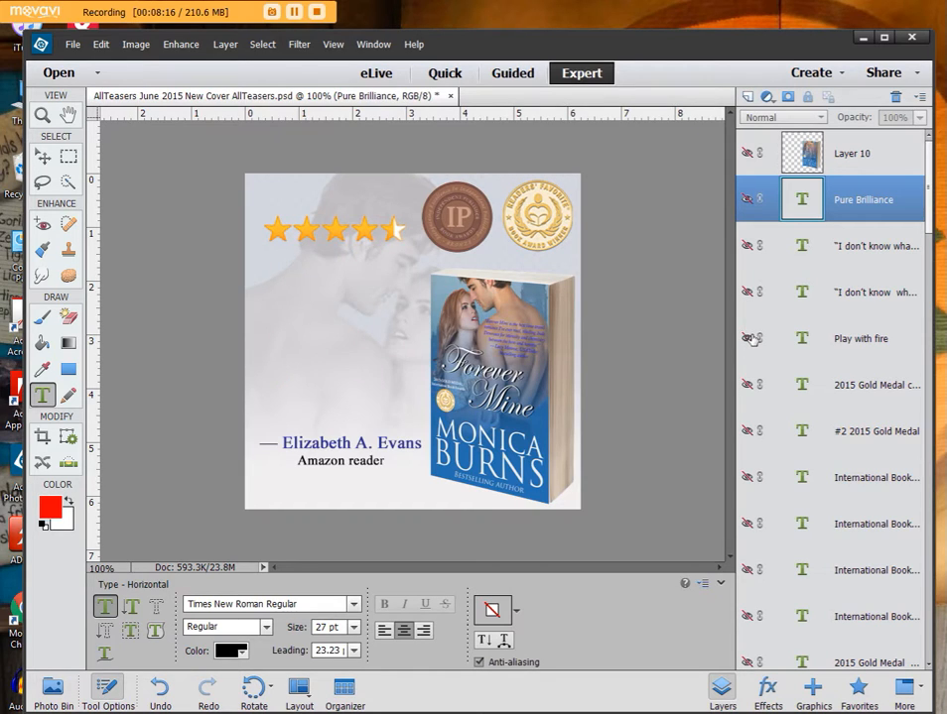
pyautogui.click(748, 339)
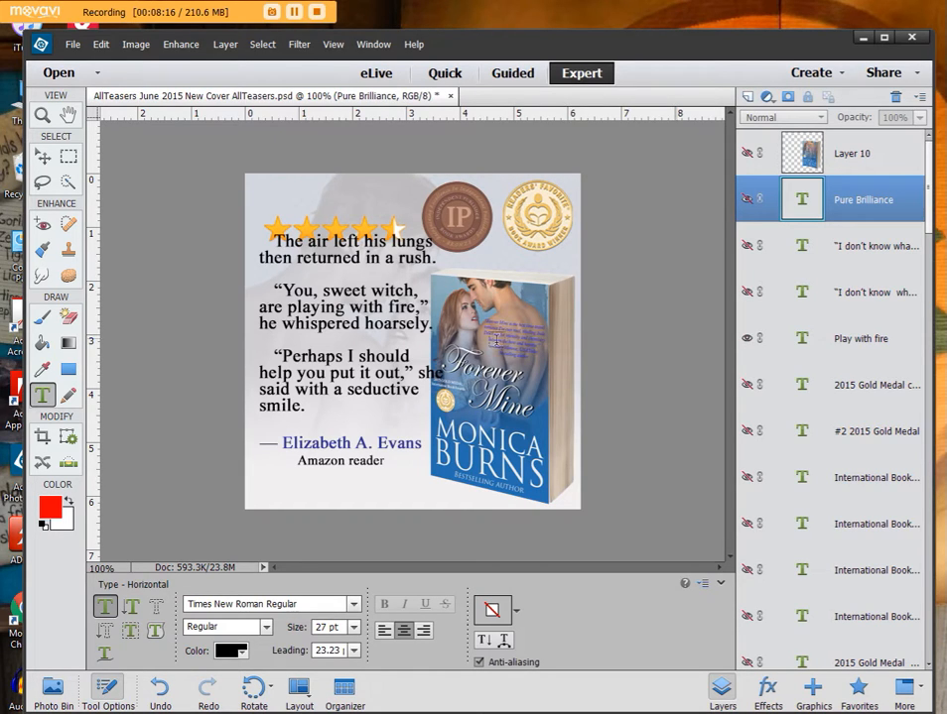
pyautogui.click(748, 385)
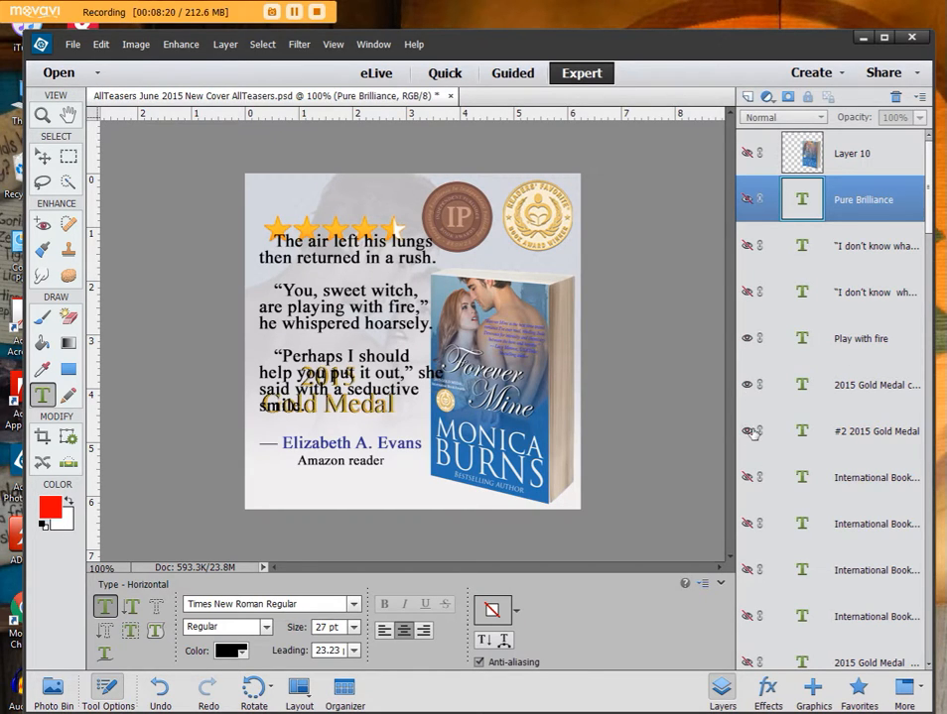
pyautogui.click(748, 431)
pyautogui.click(748, 385)
pyautogui.click(748, 338)
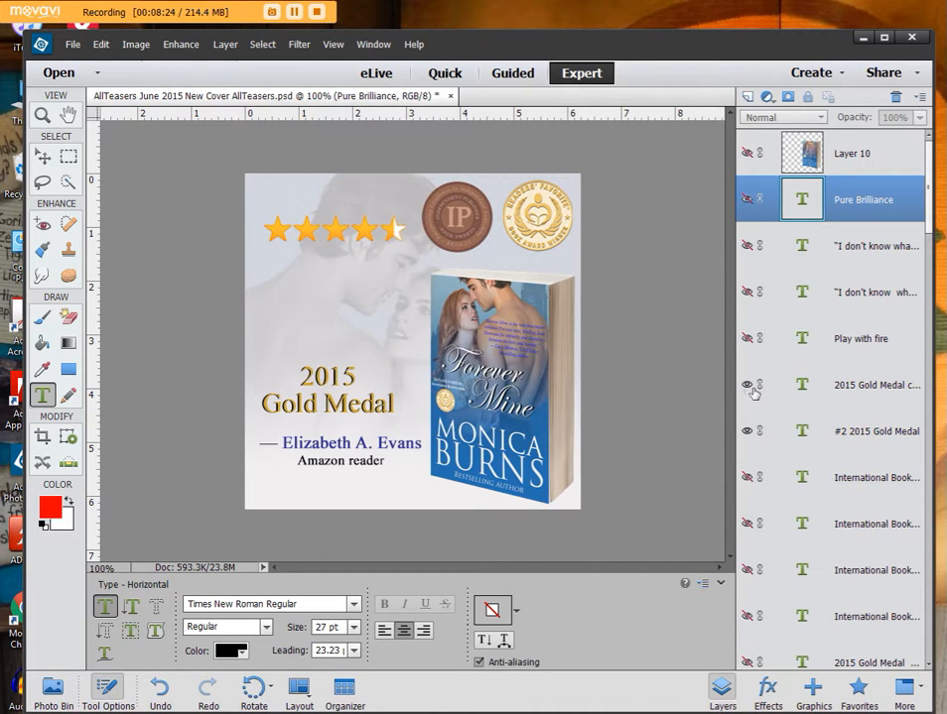
# Check the font in two of the International Book... layers, leaving them and the #2 2015 Gold Medal layer hidden
pyautogui.click(748, 477)
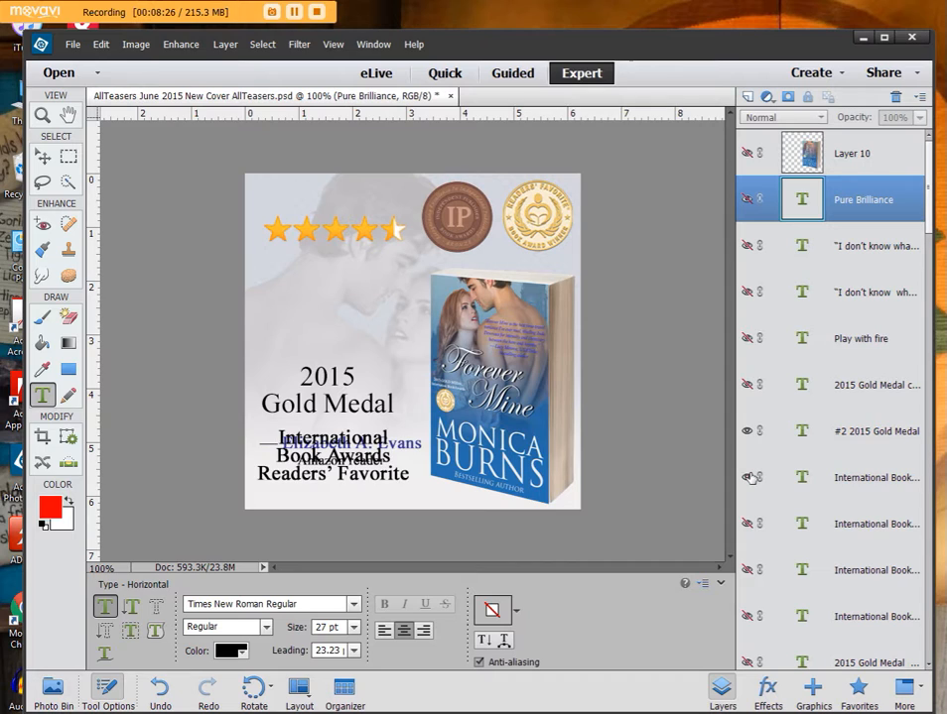
pyautogui.click(748, 477)
pyautogui.click(748, 570)
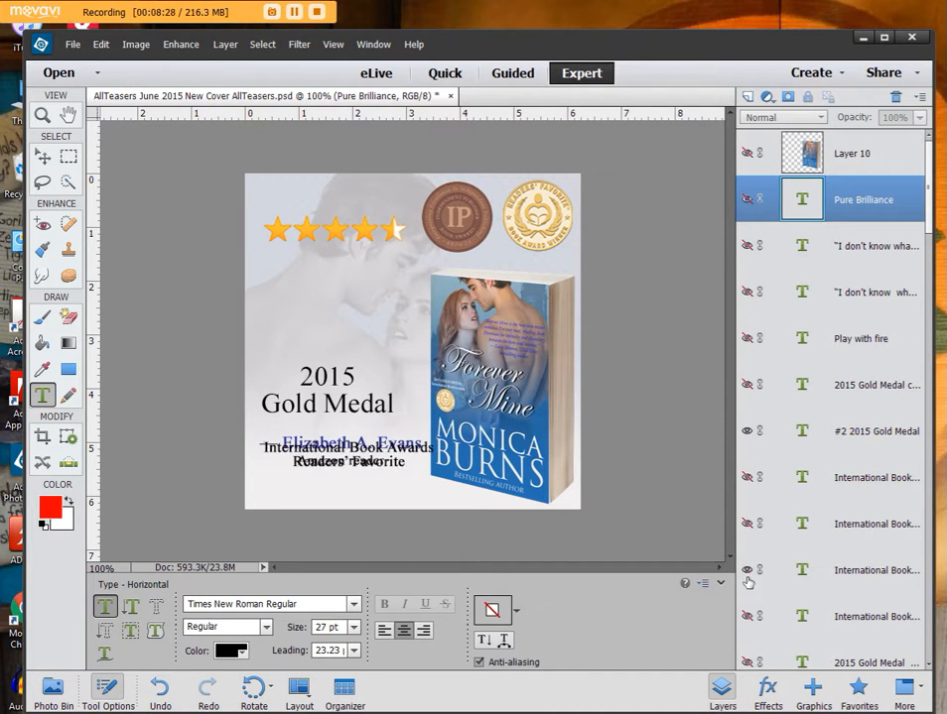
pyautogui.click(748, 569)
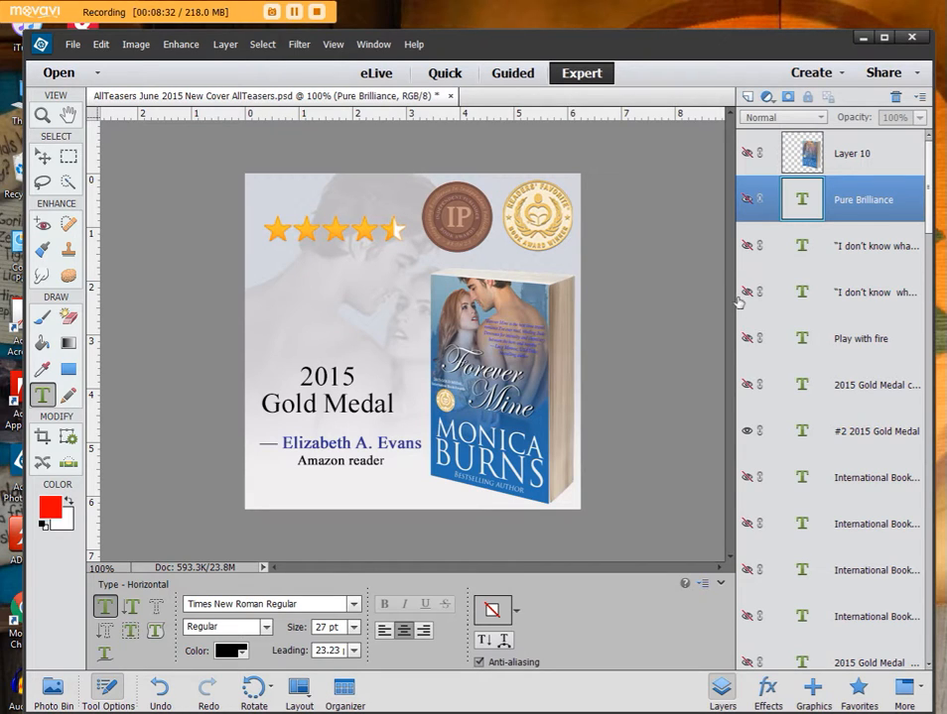
pyautogui.click(748, 431)
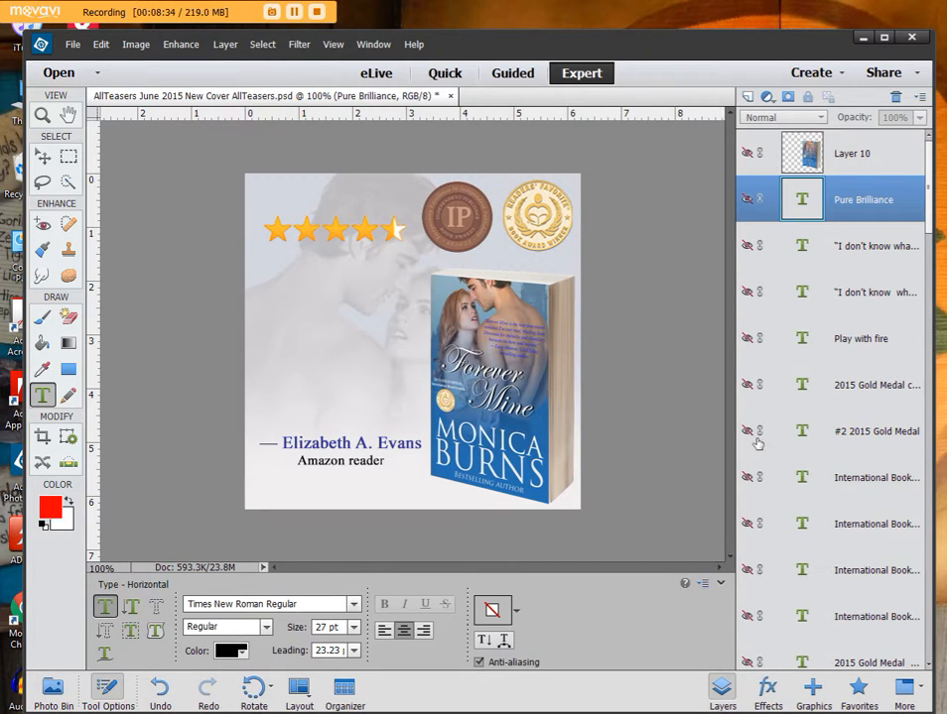
# Show the Pure Brilliance layer, set all of its text to Bilbo Swash Caps Regular, and return to the Move tool
pyautogui.click(746, 201)
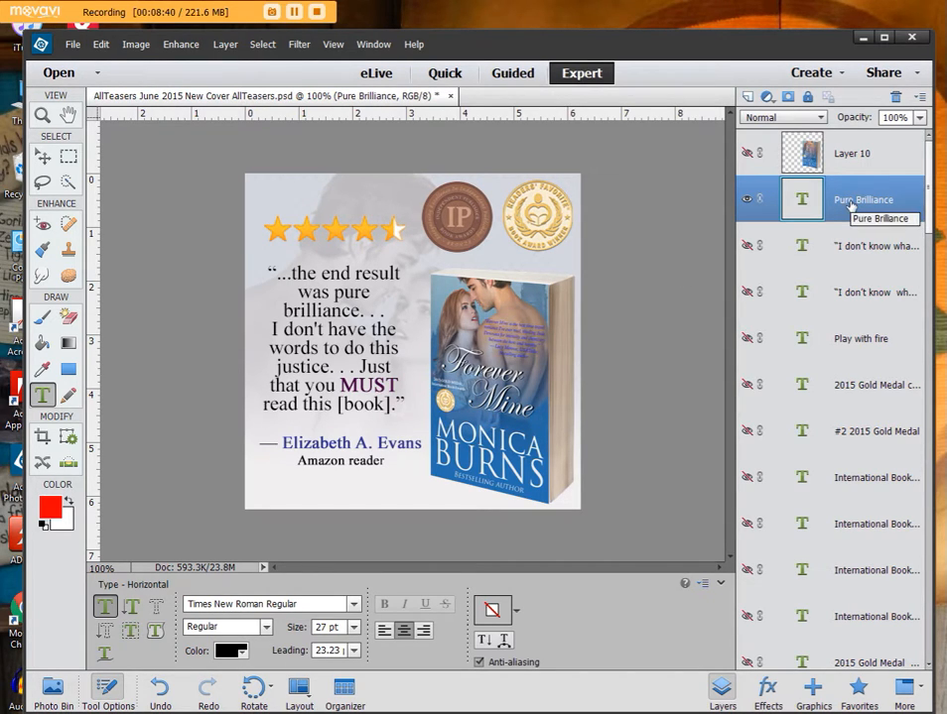
pyautogui.doubleClick(294, 290)
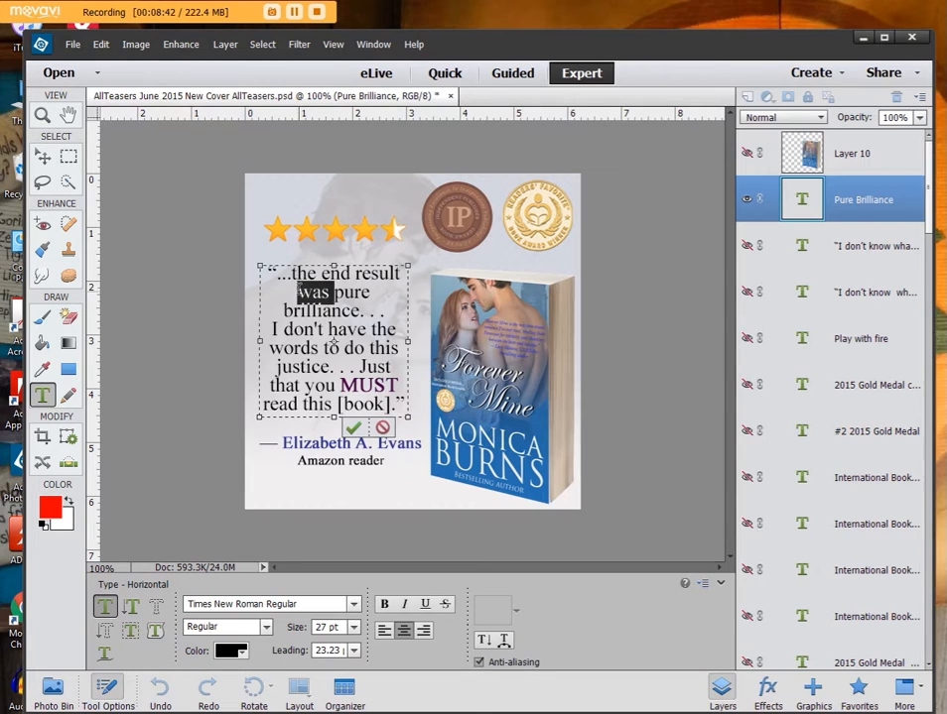
pyautogui.hotkey('ctrl', 'a')
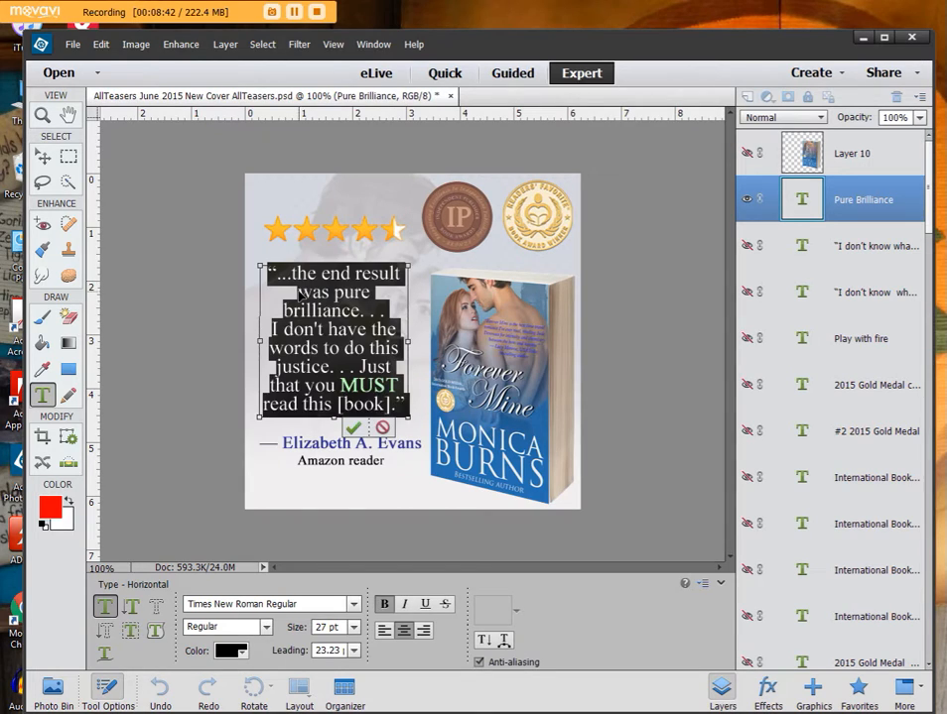
pyautogui.click(317, 606)
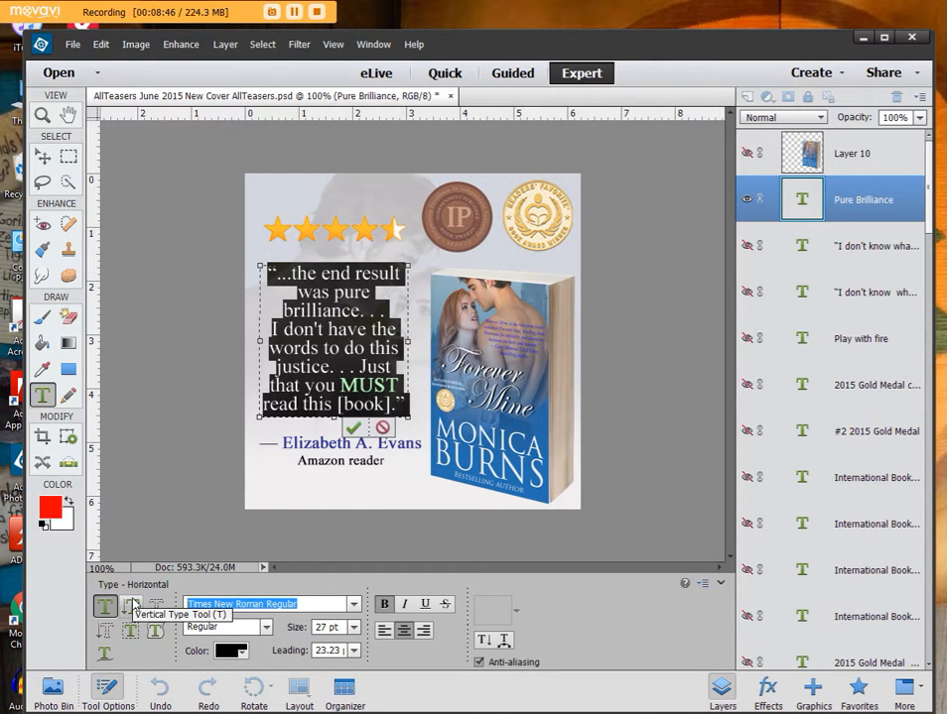
pyautogui.write('swa')
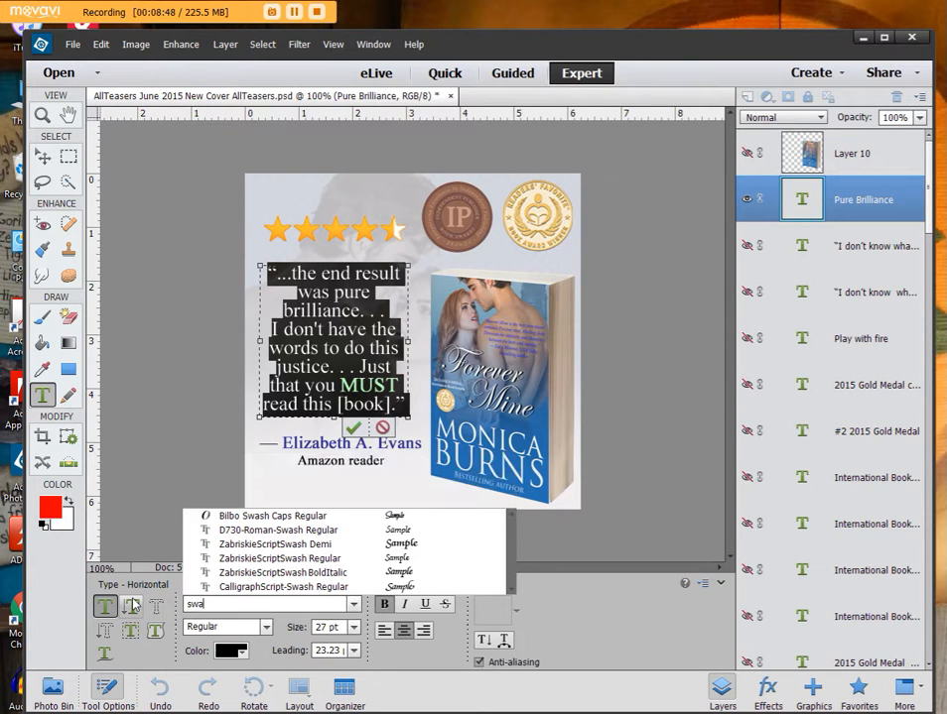
pyautogui.click(315, 517)
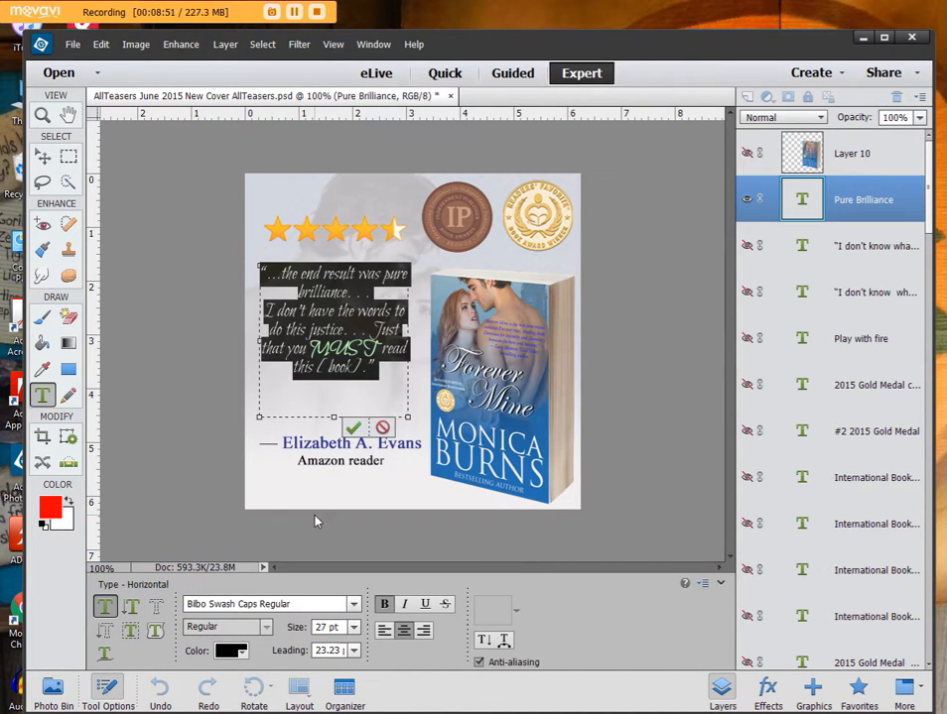
pyautogui.click(384, 401)
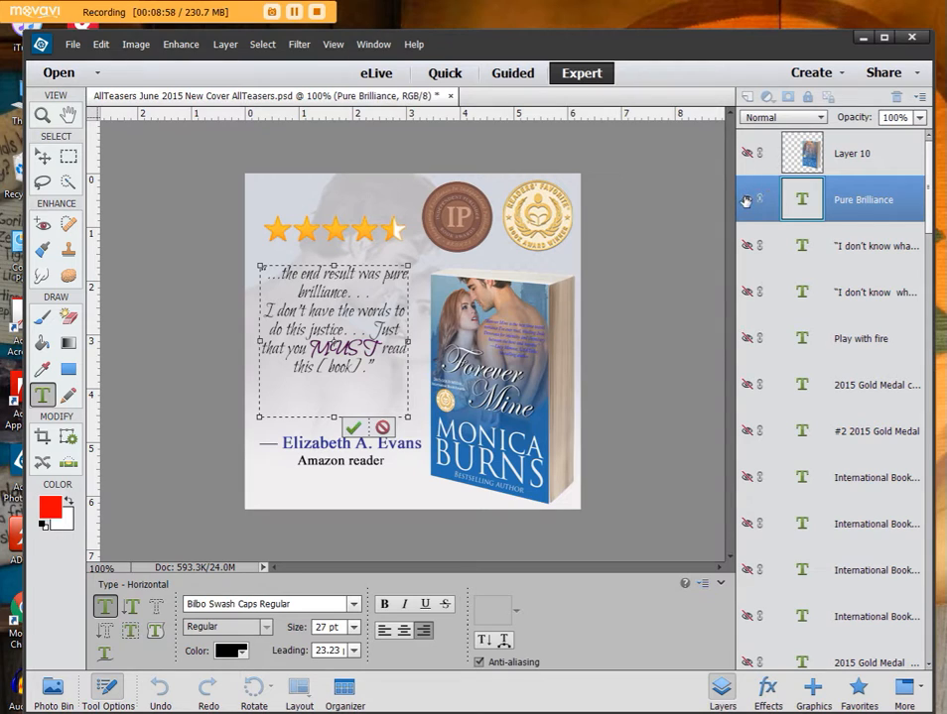
pyautogui.press('v')
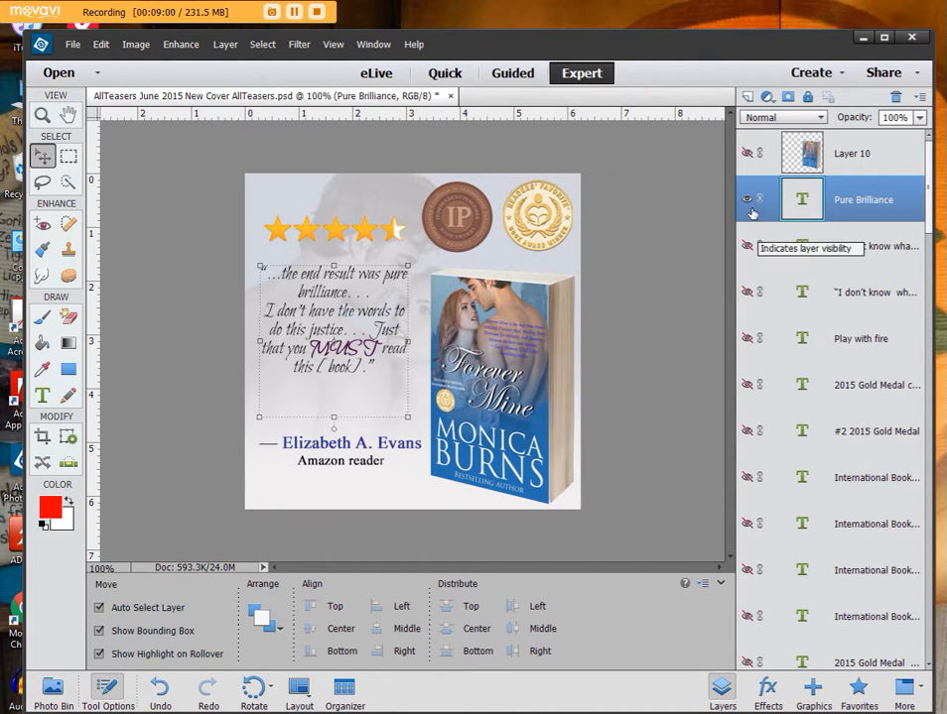
# Hide Pure Brilliance, and show and activate the first "I don't know wha..." text layer
pyautogui.click(749, 201)
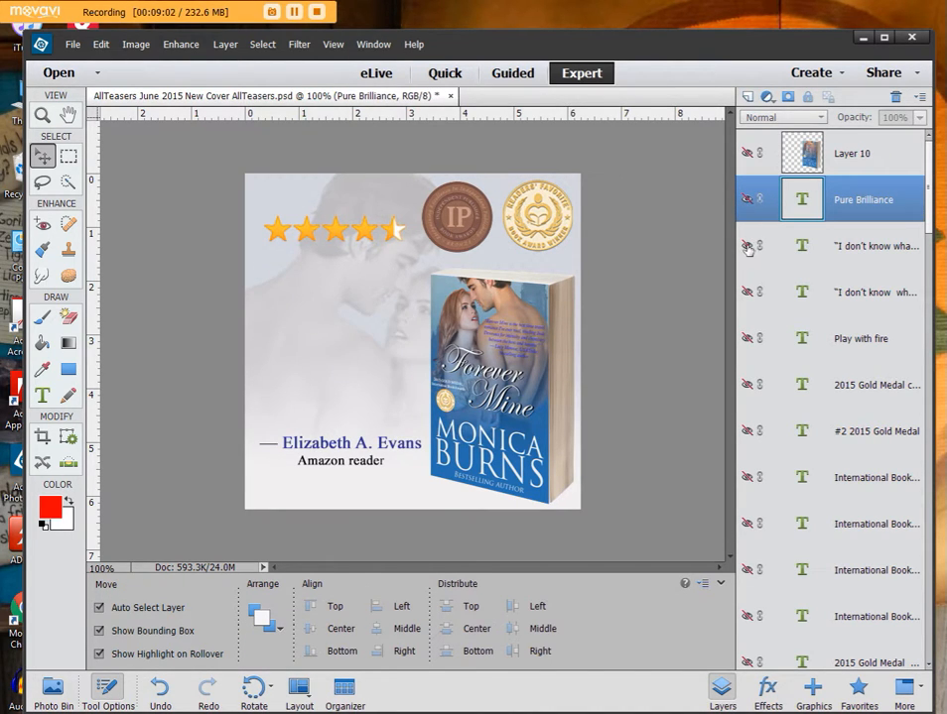
pyautogui.click(748, 244)
pyautogui.click(359, 338)
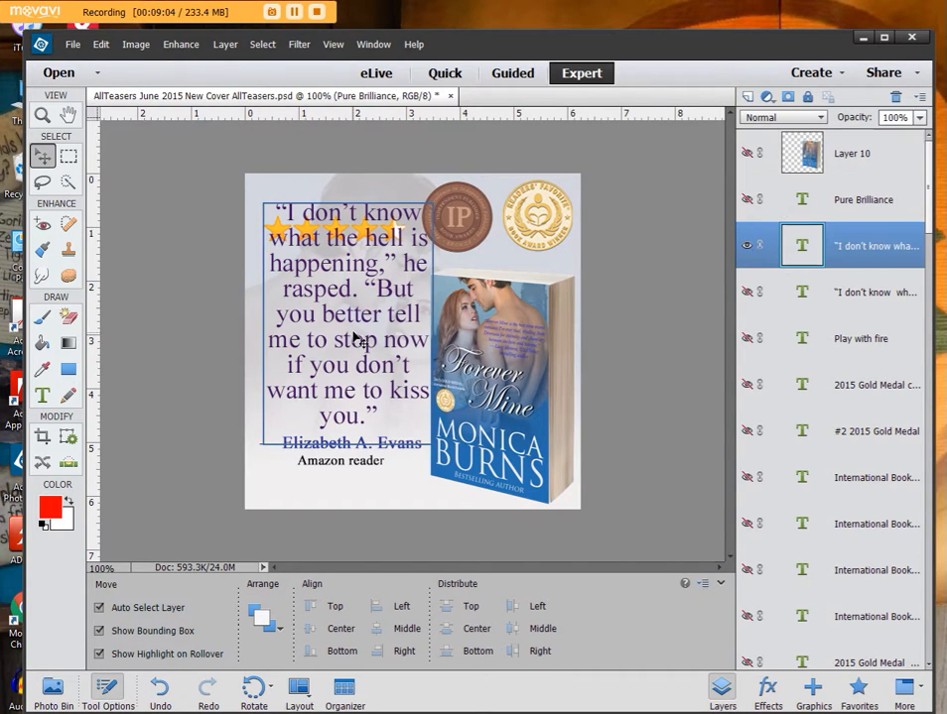
pyautogui.click(355, 335)
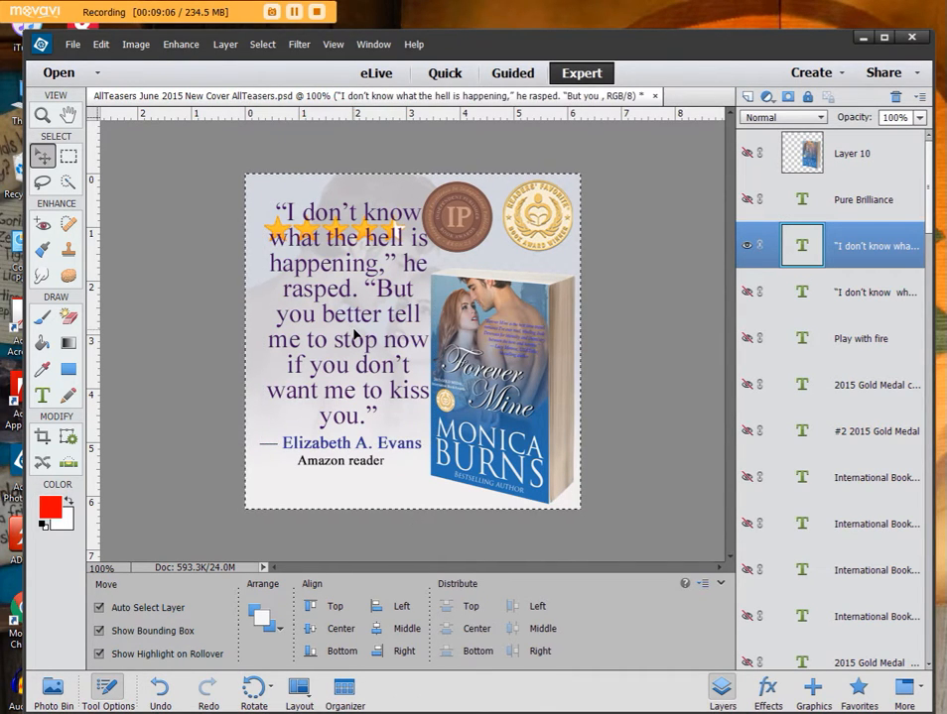
pyautogui.click(672, 332)
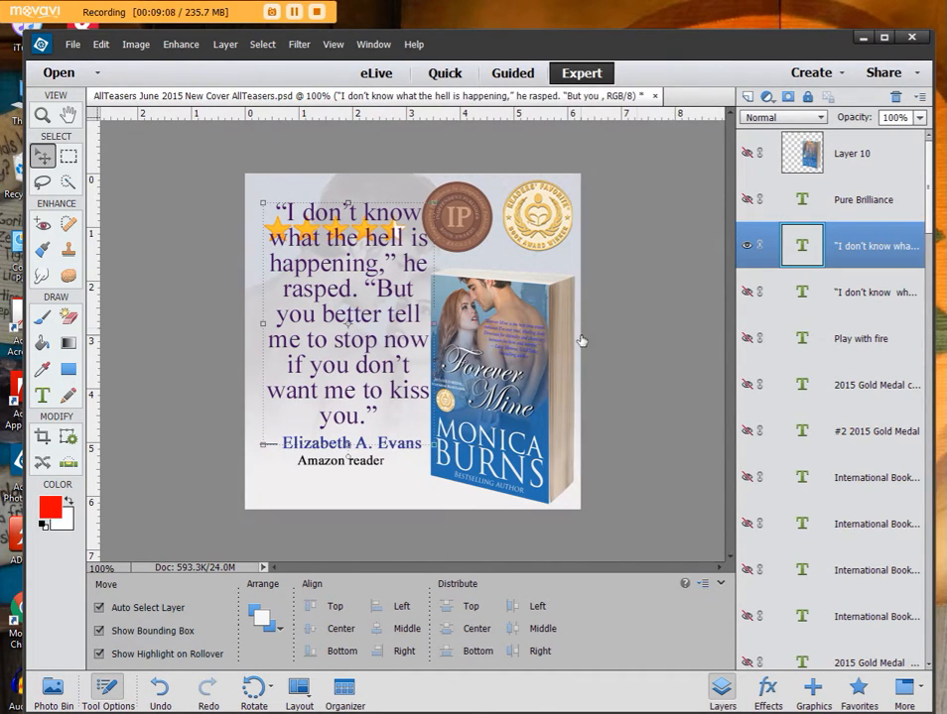
# Set the font of the whole "I don't know wha..." quote to Trajan Pro Regular
pyautogui.doubleClick(344, 290)
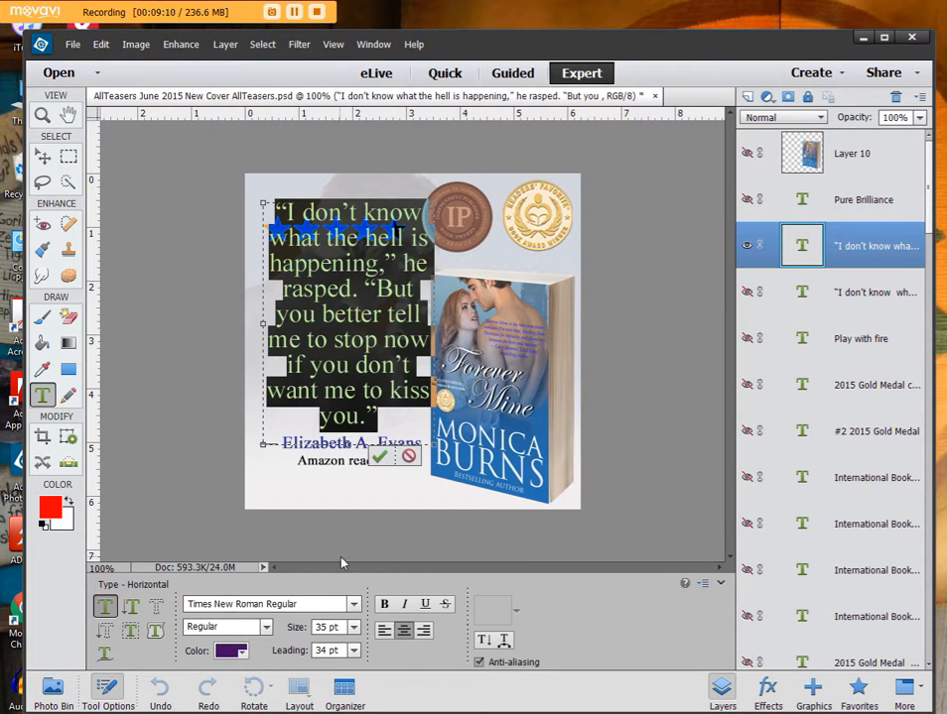
pyautogui.click(304, 603)
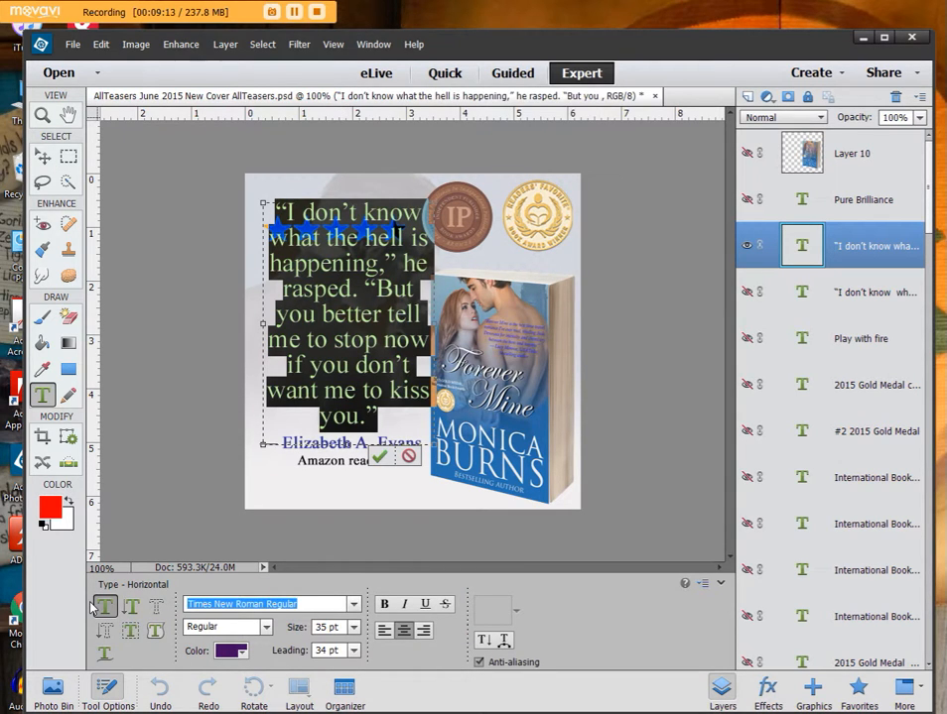
pyautogui.write('tra')
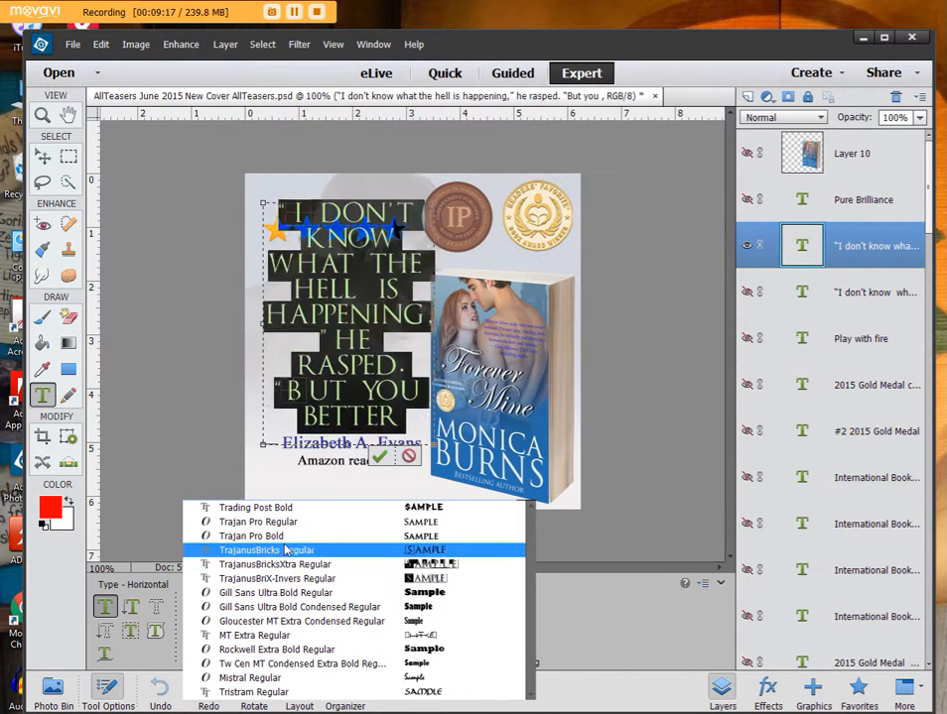
pyautogui.click(283, 524)
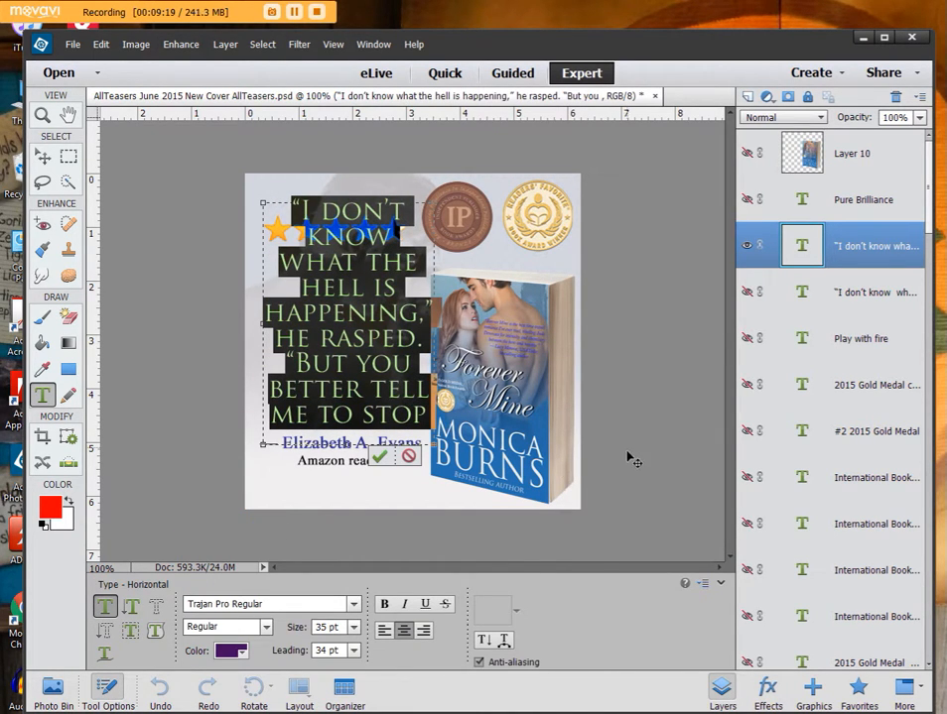
pyautogui.click(378, 456)
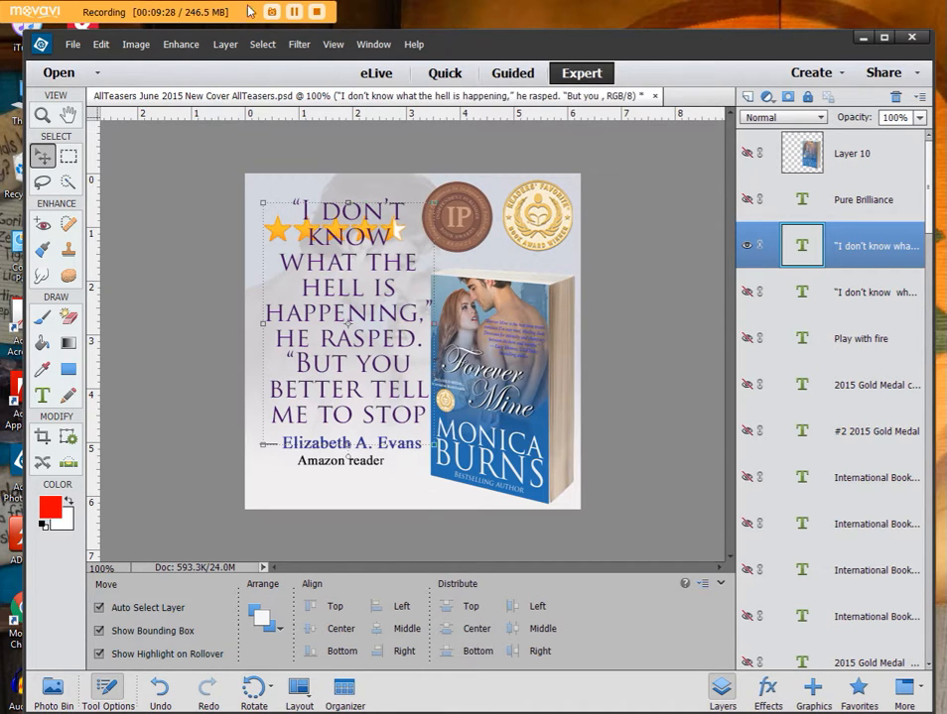
# Select all similar text layers, excluding Pure Brilliance, 2015 Gold Medal c... and #2 2015 Gold Medal from the selection
pyautogui.click(262, 45)
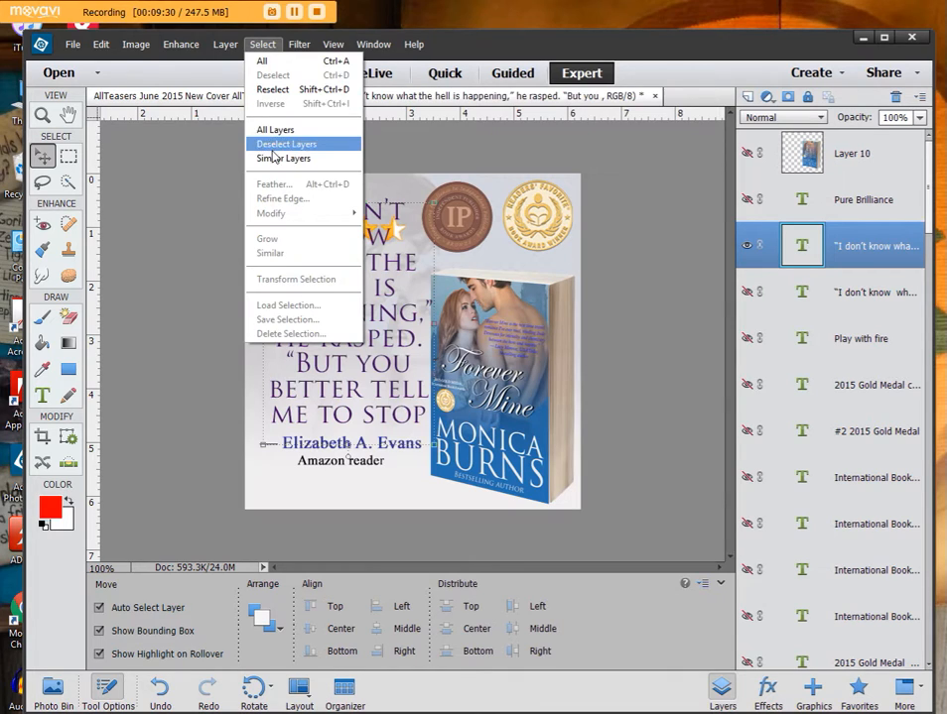
pyautogui.click(275, 160)
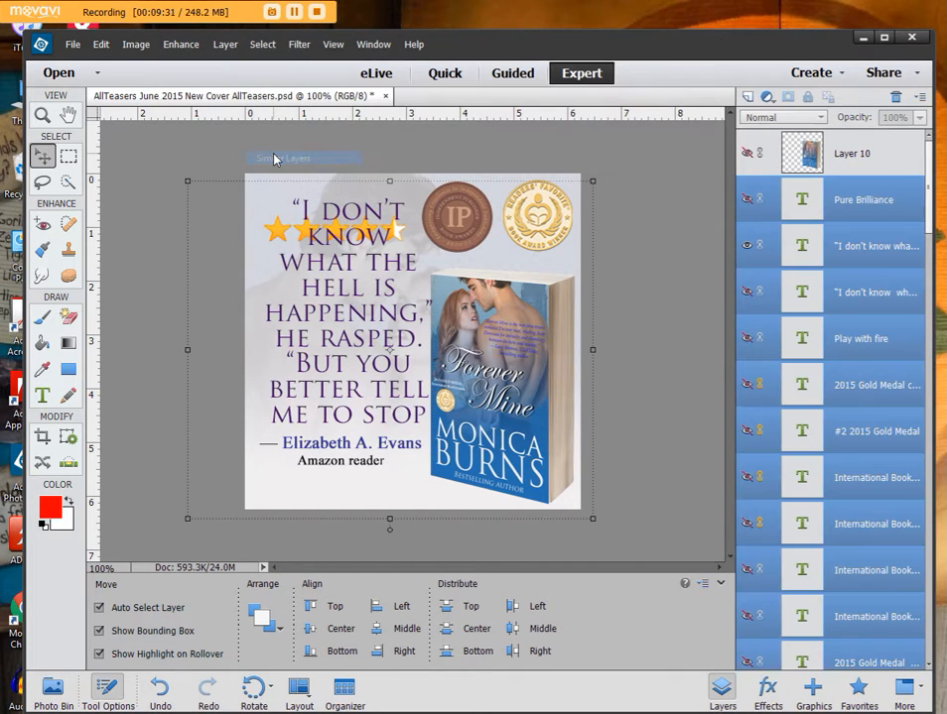
pyautogui.keyDown('ctrl'); pyautogui.click(856, 204); pyautogui.keyUp('ctrl')
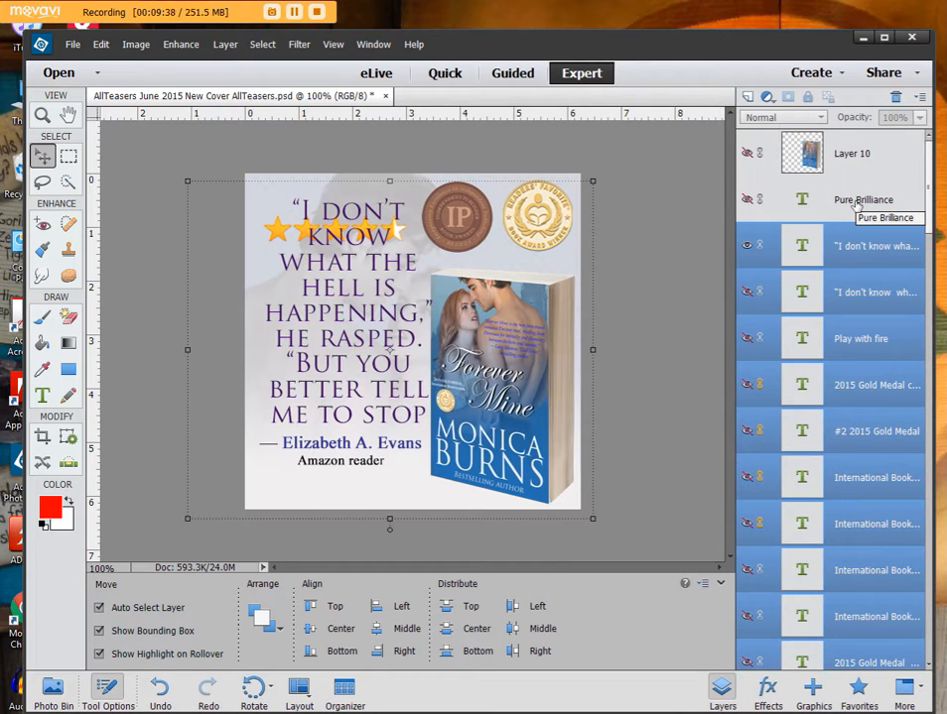
pyautogui.keyDown('ctrl'); pyautogui.click(862, 395); pyautogui.keyUp('ctrl')
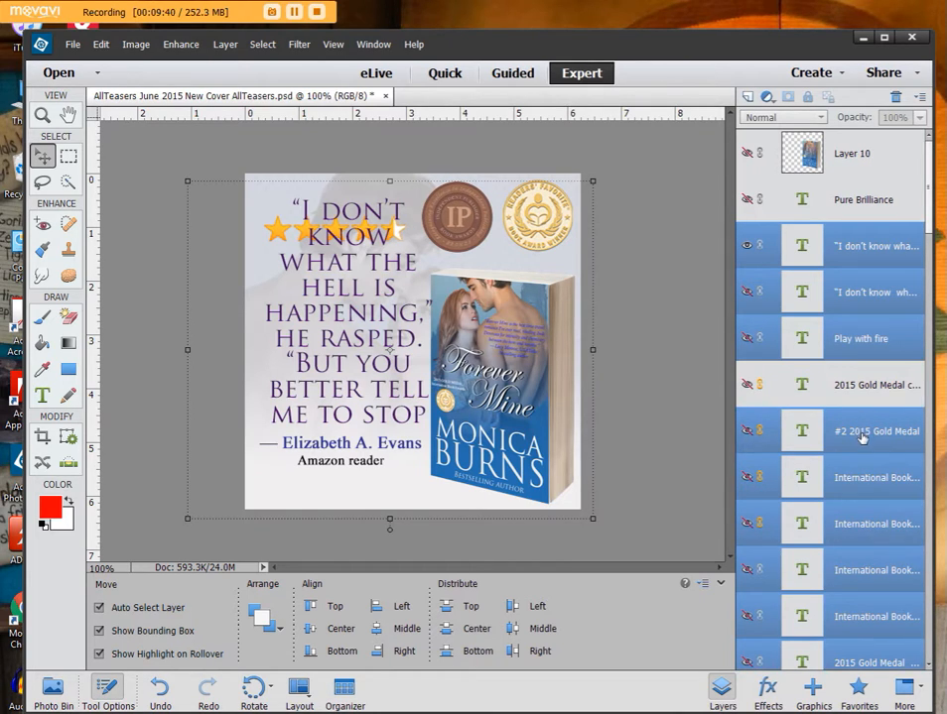
pyautogui.keyDown('ctrl'); pyautogui.click(861, 434); pyautogui.keyUp('ctrl')
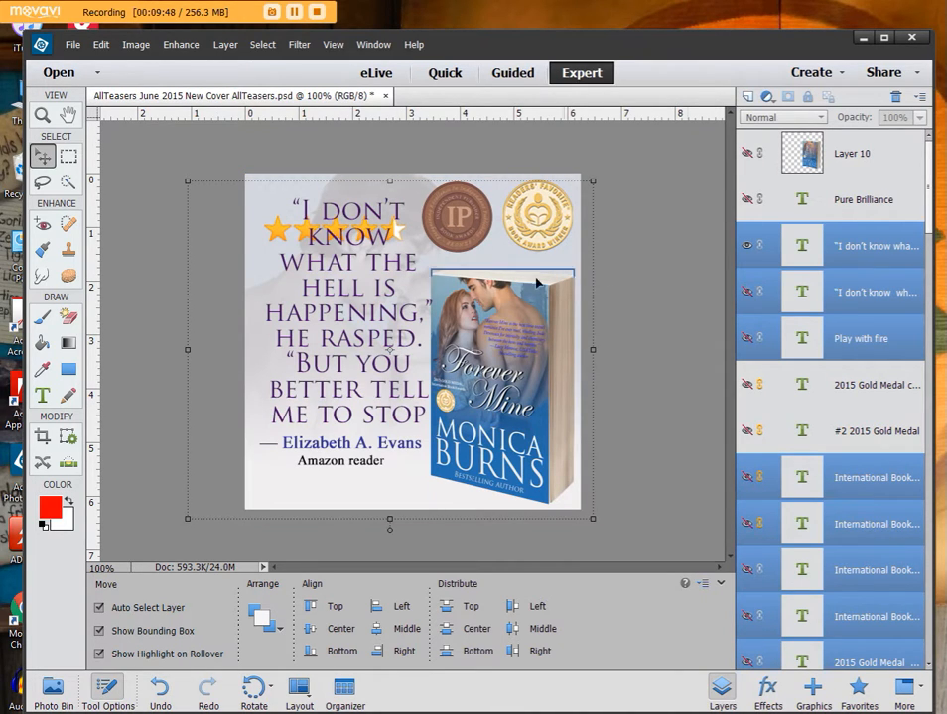
# Set the font of the remaining selected text layers to Times New Roman Regular with the Type tool
pyautogui.click(43, 396)
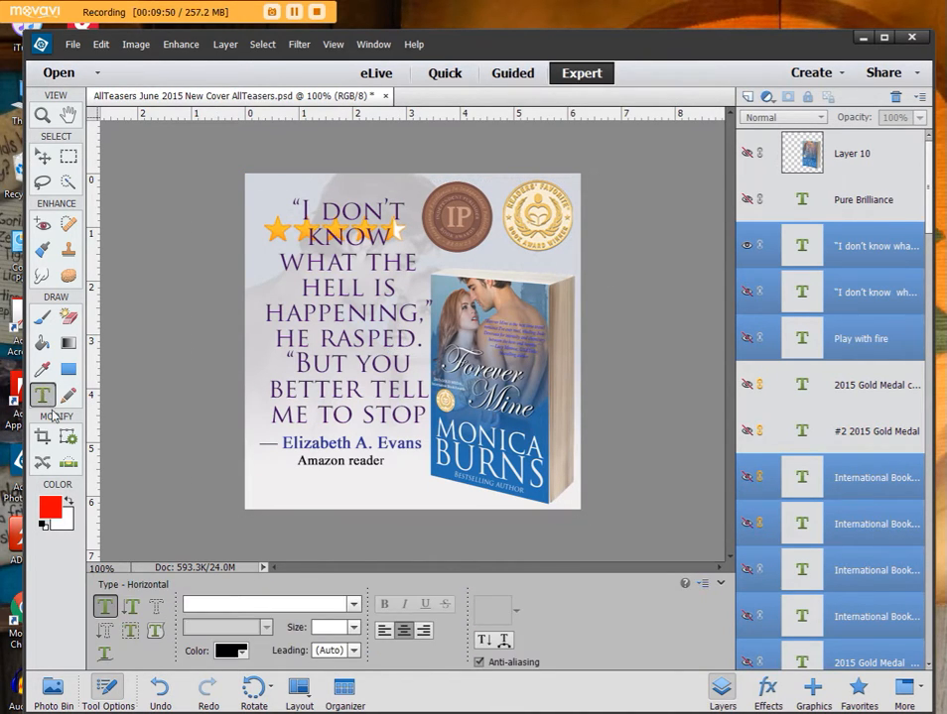
pyautogui.write('Times')
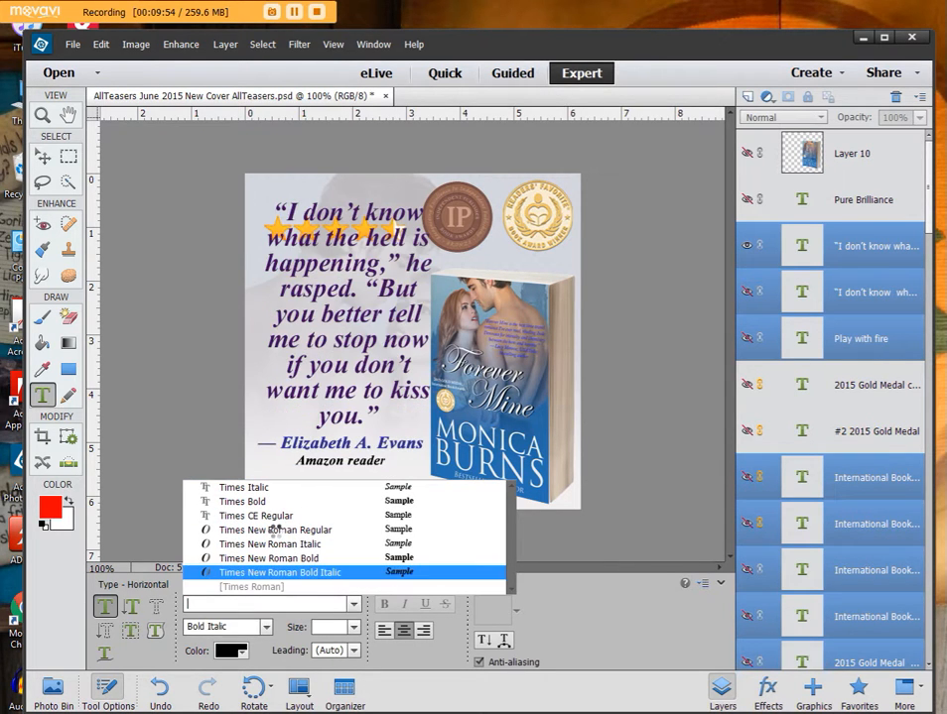
pyautogui.click(275, 532)
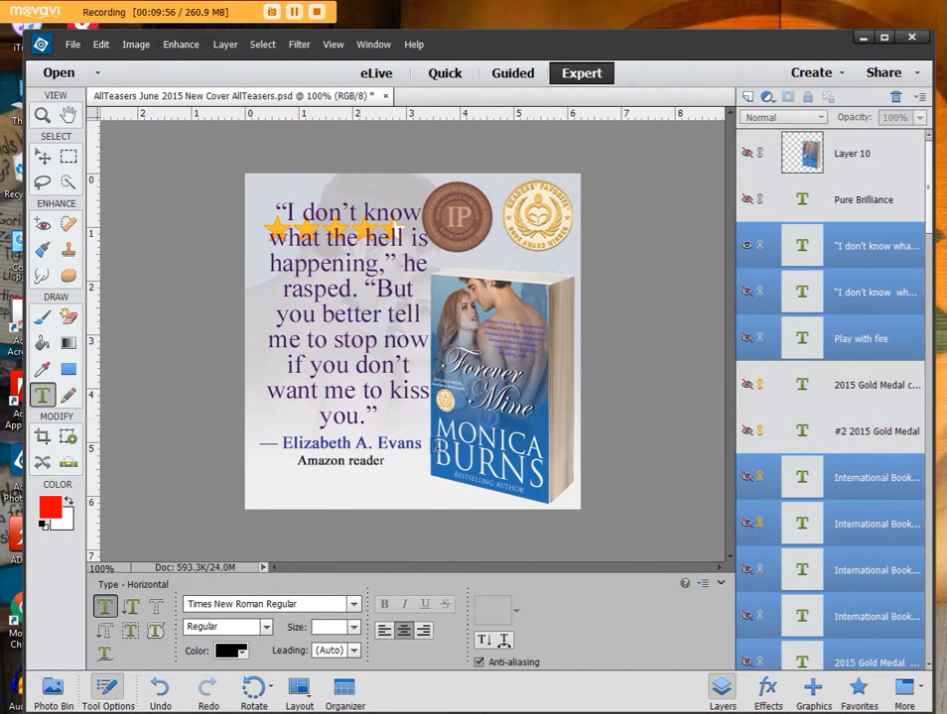
# Check the excluded 2015 Gold Medal c... layer, and make Pure Brilliance active and visible with the "I don't know wha..." quote hidden
pyautogui.click(748, 385)
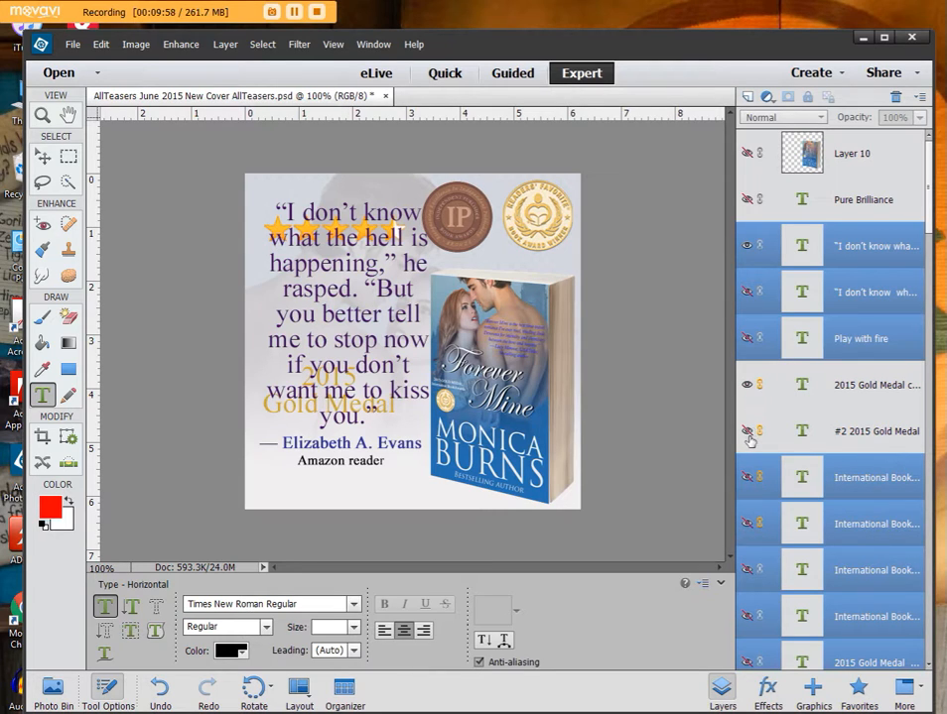
pyautogui.click(749, 385)
pyautogui.click(788, 199)
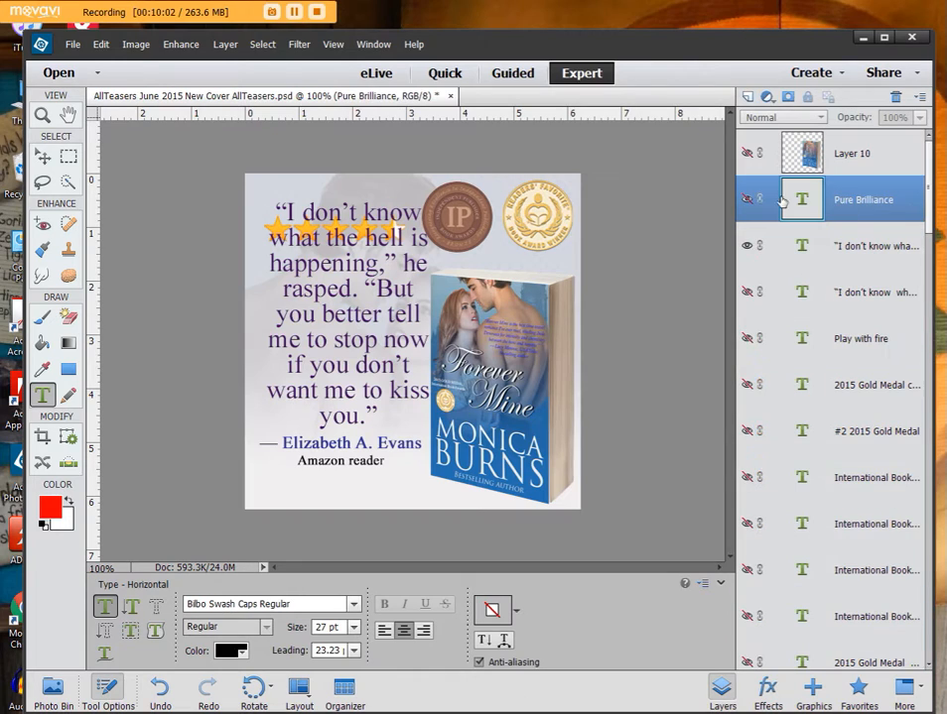
pyautogui.click(746, 201)
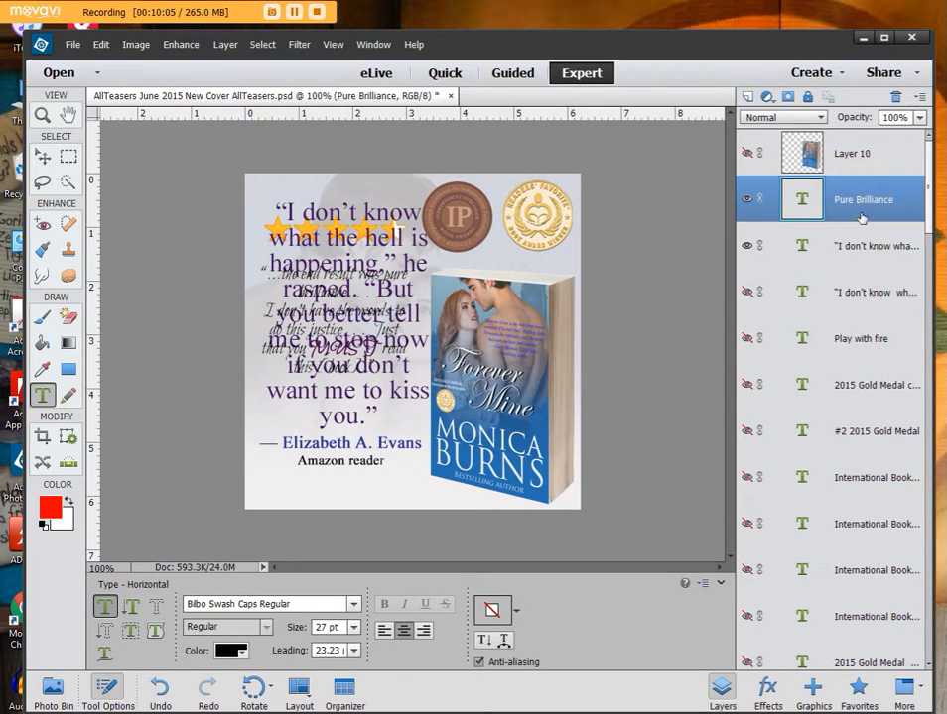
pyautogui.click(746, 246)
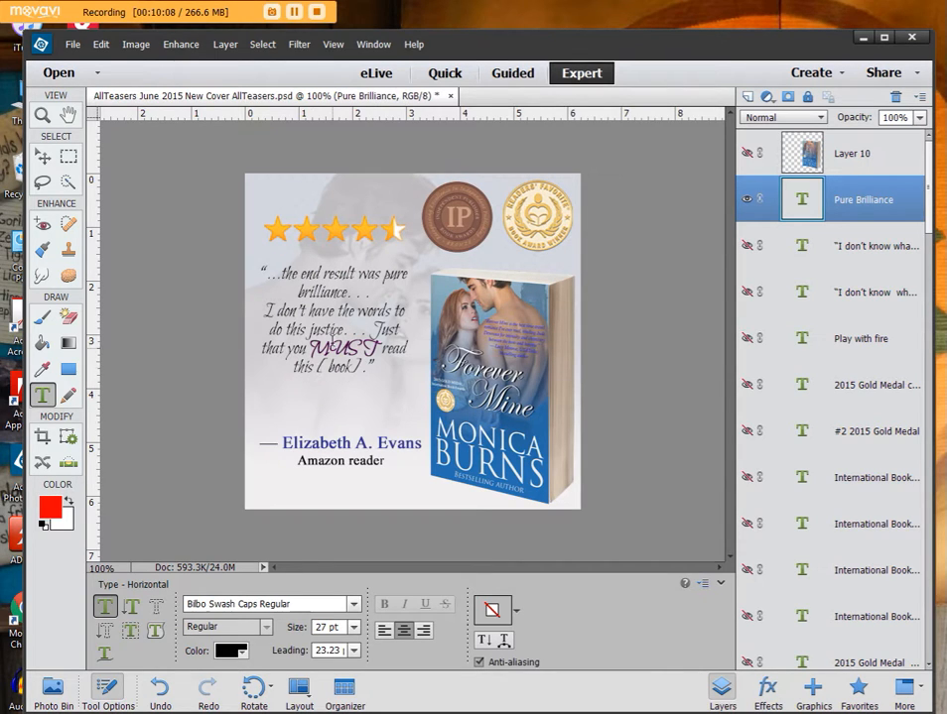
# Check the font in the "I don't know..." quotes and Play with fire, leaving those layers hidden and Pure Brilliance shown
pyautogui.click(746, 200)
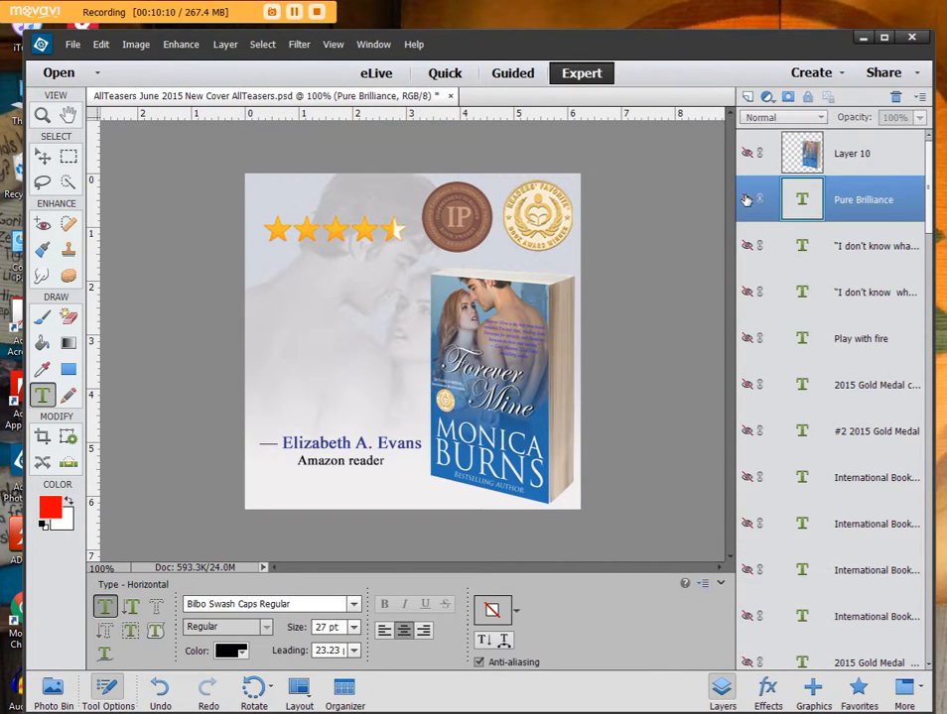
pyautogui.click(748, 246)
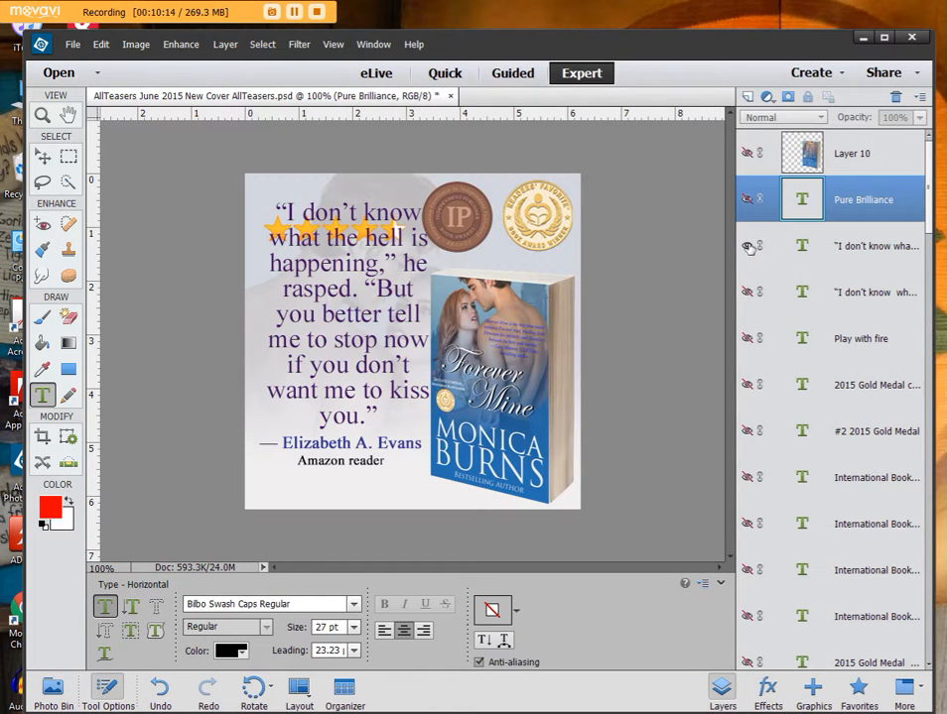
pyautogui.click(757, 246)
pyautogui.click(754, 292)
pyautogui.click(751, 292)
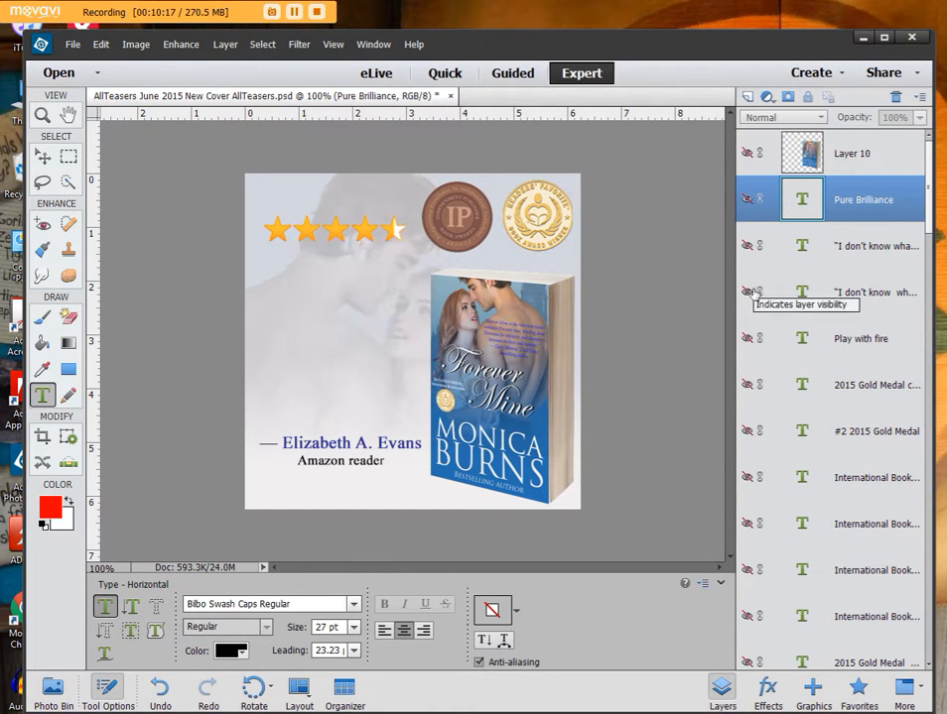
pyautogui.click(747, 338)
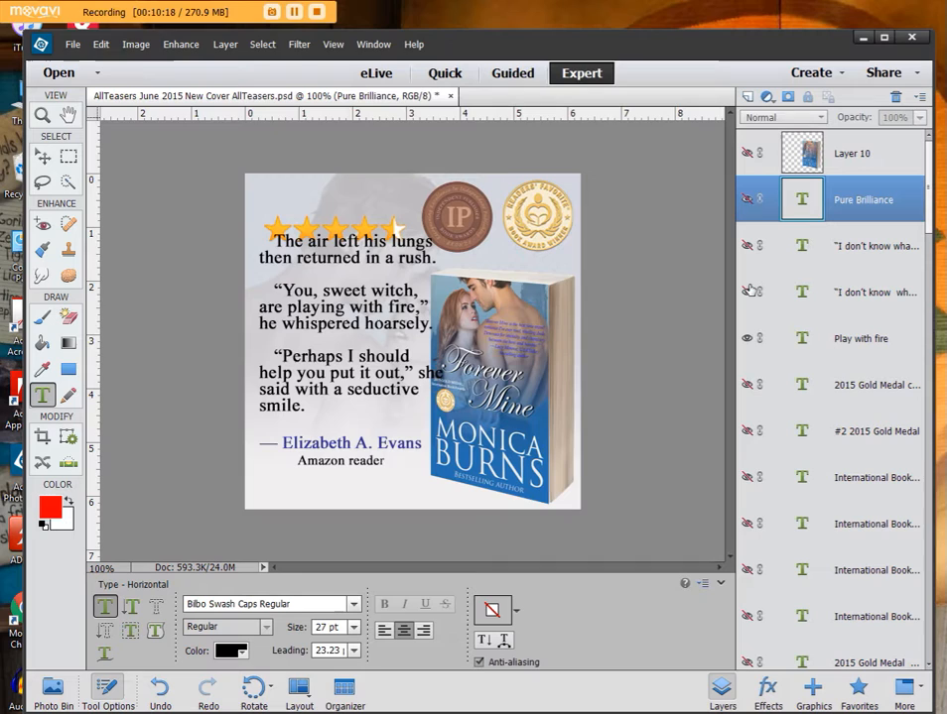
pyautogui.click(749, 338)
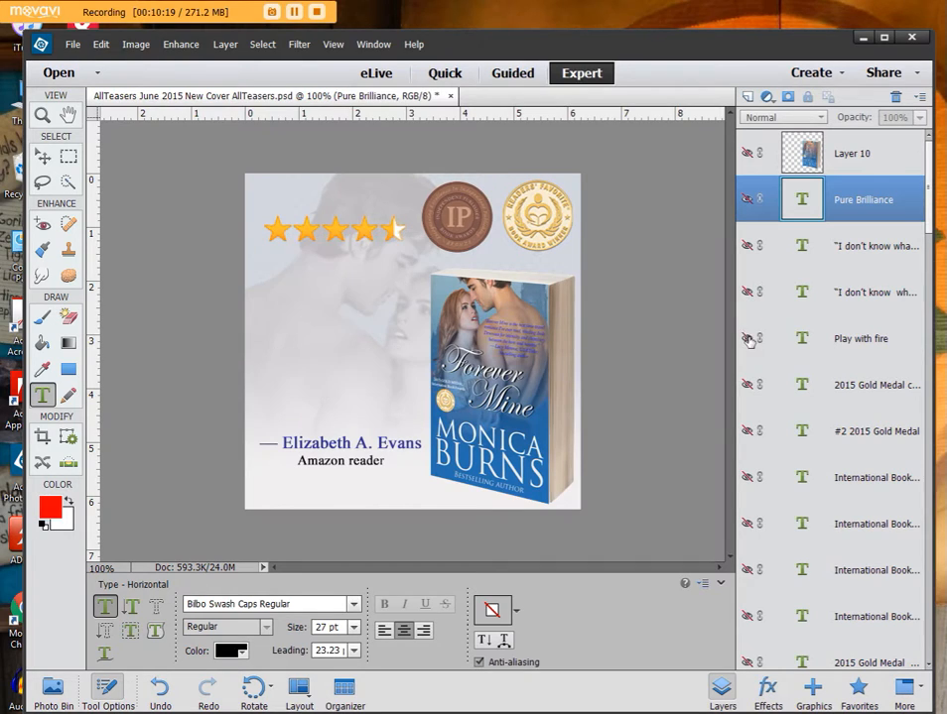
pyautogui.click(749, 199)
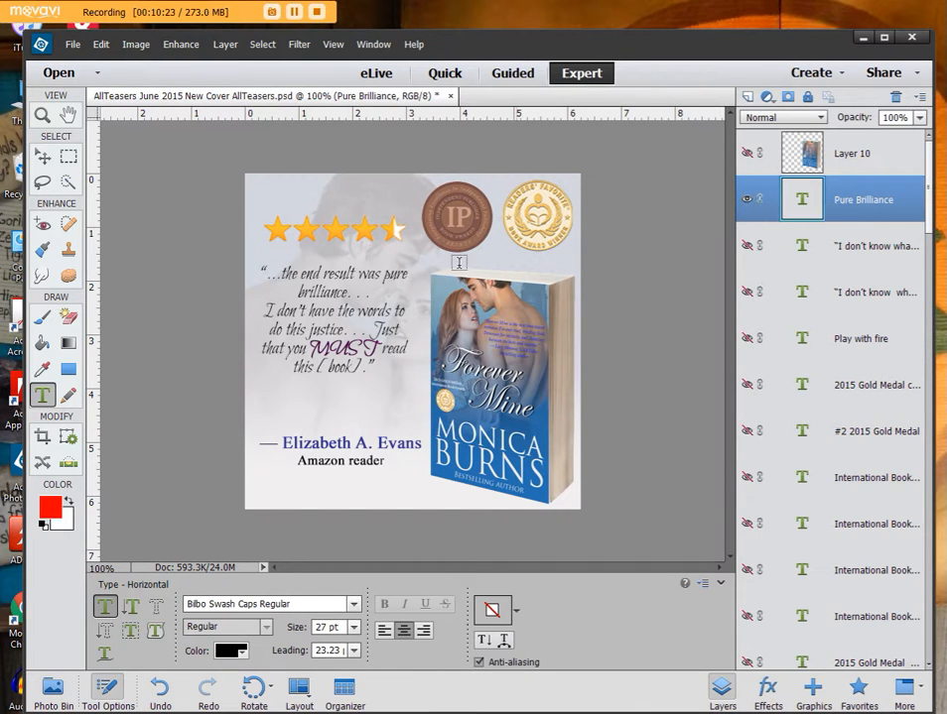
# Set all the text of the Pure Brilliance quote to Times New Roman Regular, commit it and deselect the layer
pyautogui.doubleClick(296, 329)
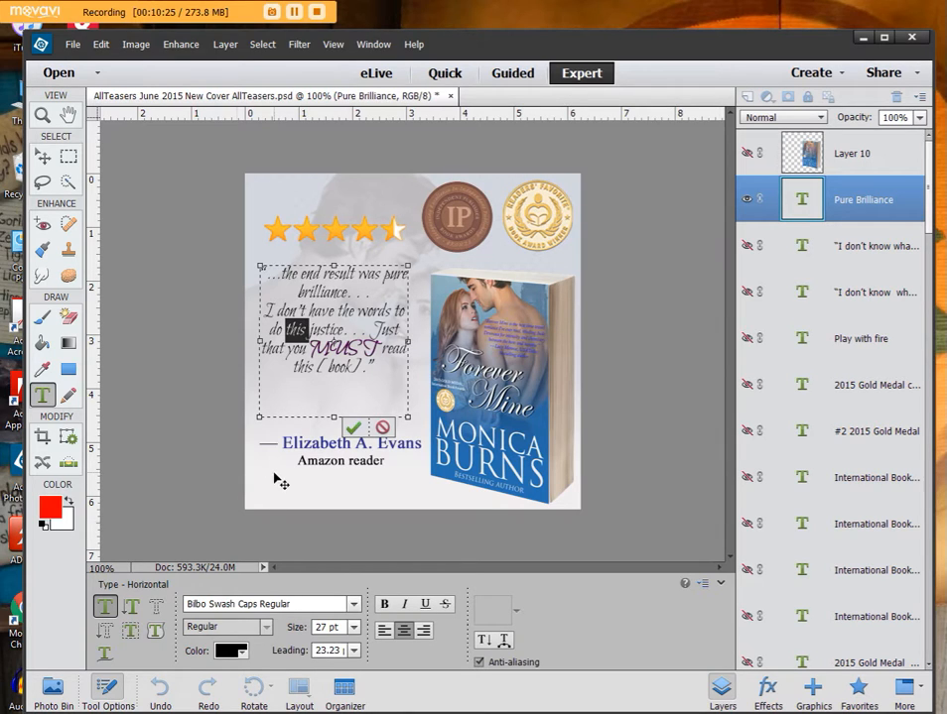
pyautogui.hotkey('ctrl', 'a')
pyautogui.moveTo(305, 598); pyautogui.dragTo(119, 608)
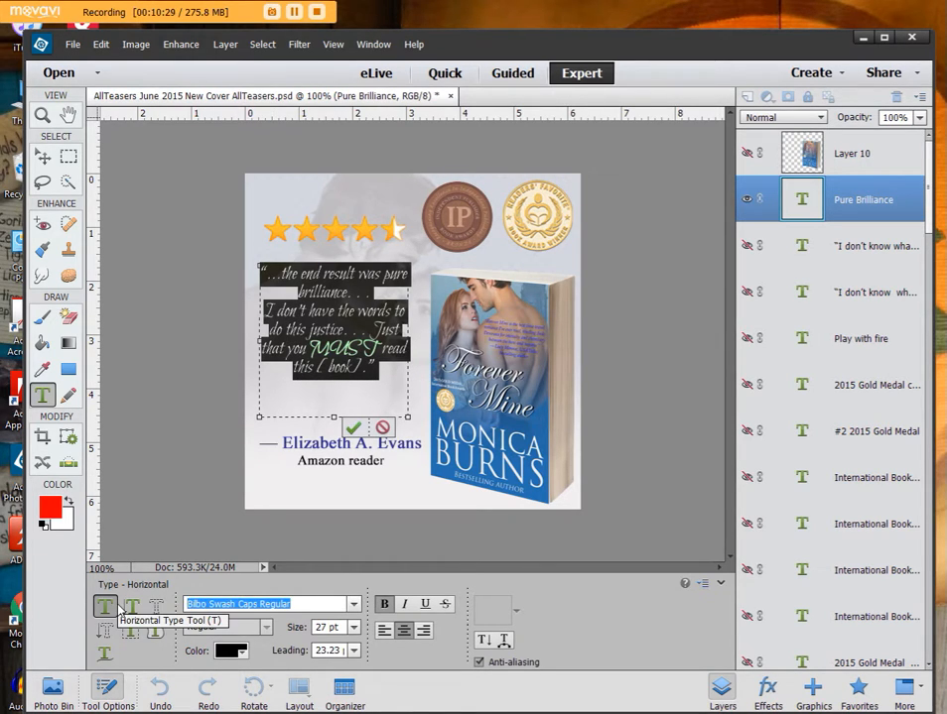
pyautogui.write('time')
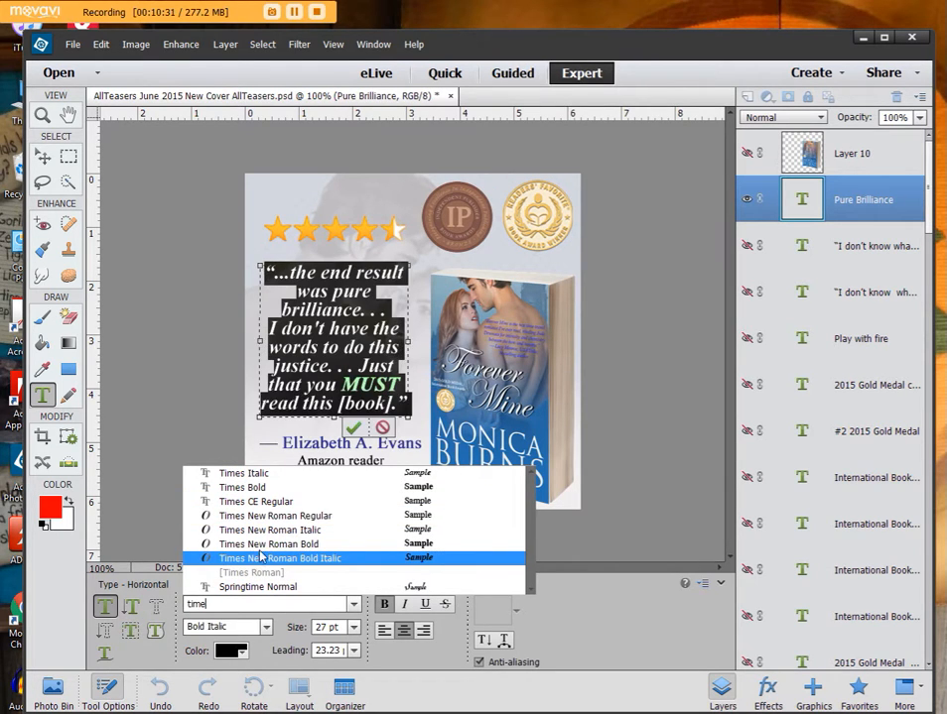
pyautogui.click(266, 517)
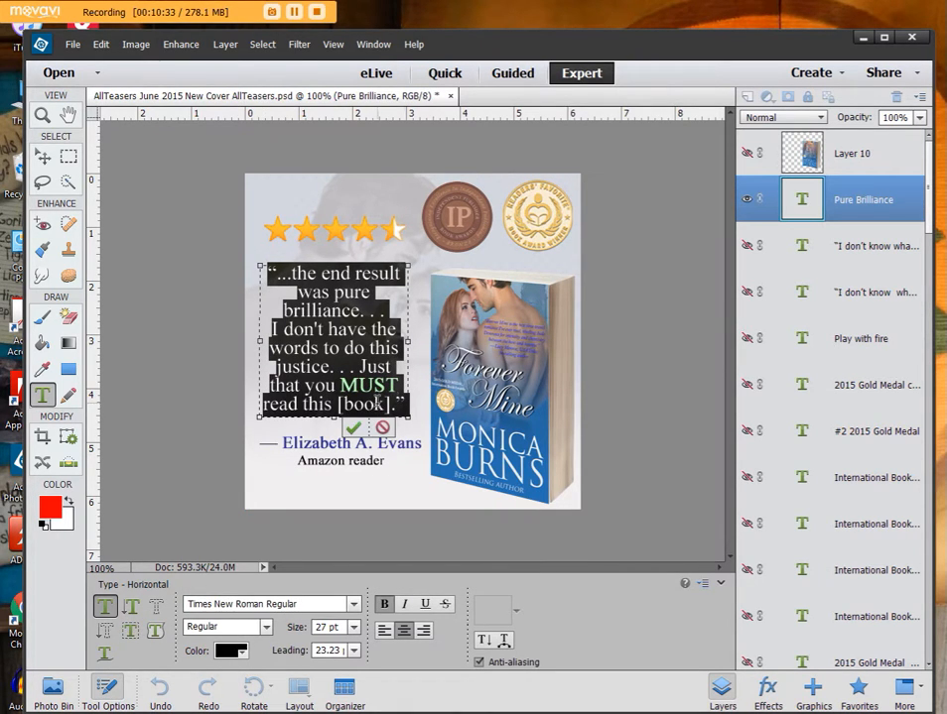
pyautogui.click(352, 428)
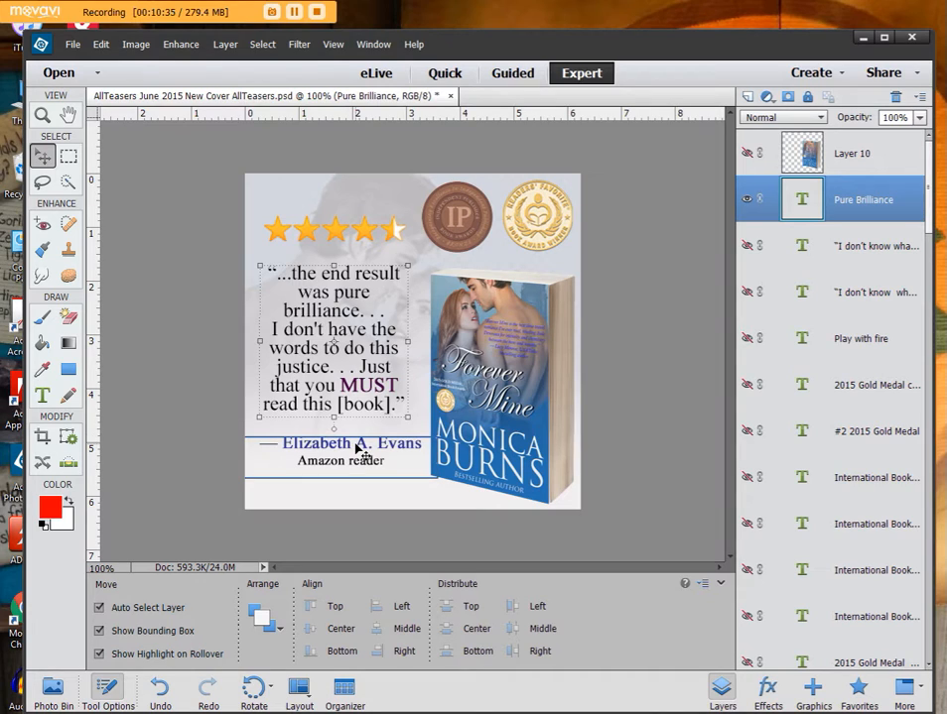
pyautogui.click(668, 397)
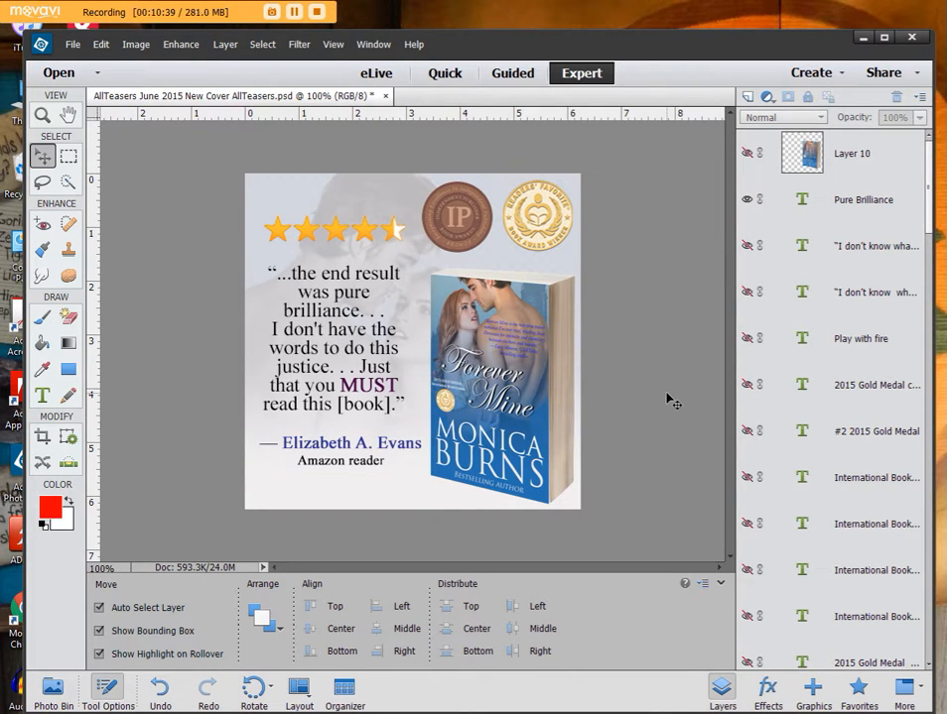
pyautogui.scroll(-10, 888, 397)
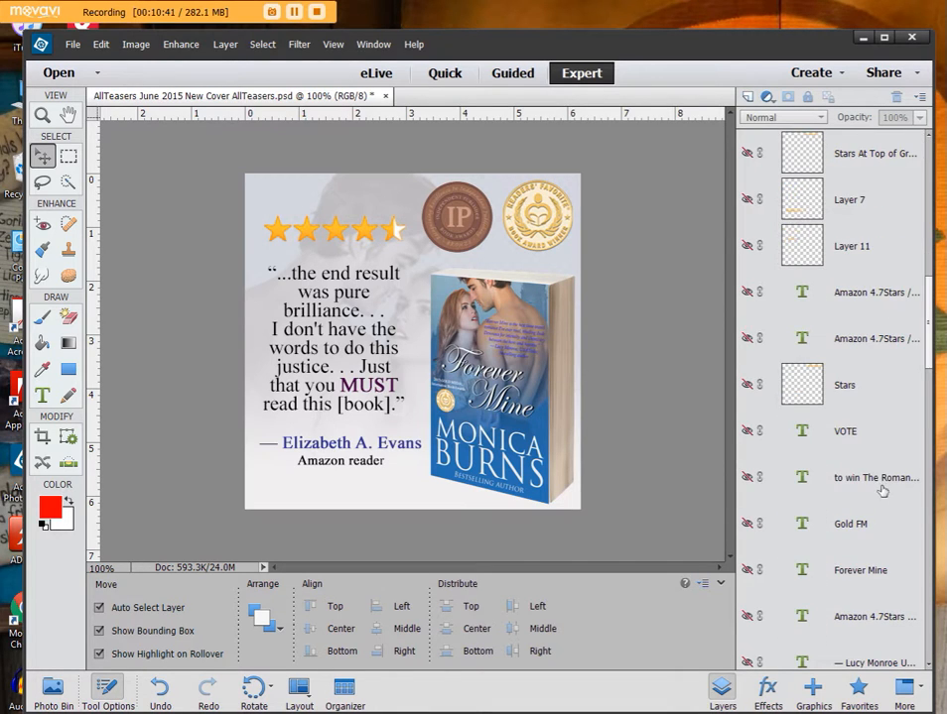
pyautogui.scroll(-3, 874, 536)
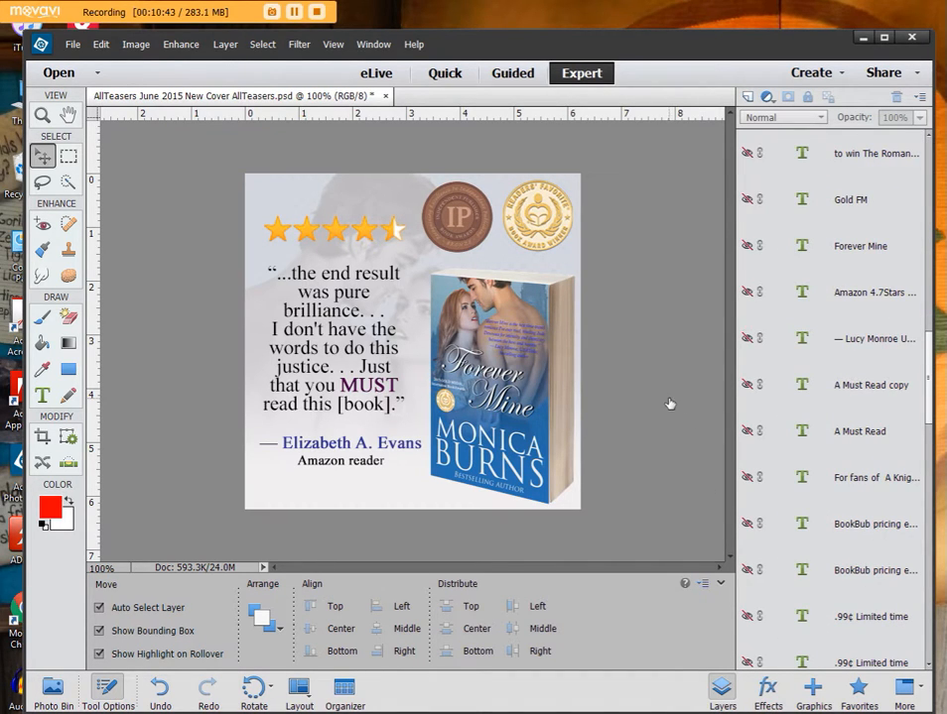